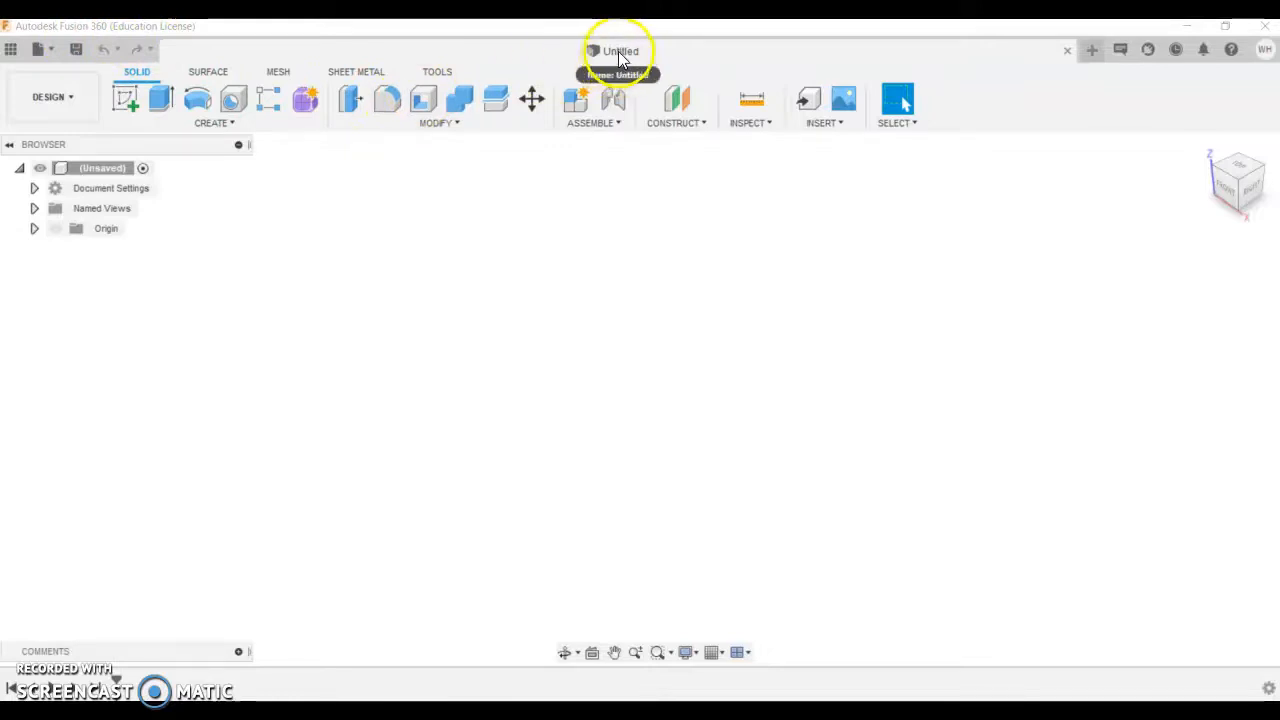
# - Create a new project named Billy Cart V2 and save the design as Seat in the Billy-cart project
pyautogui.click(626, 58)
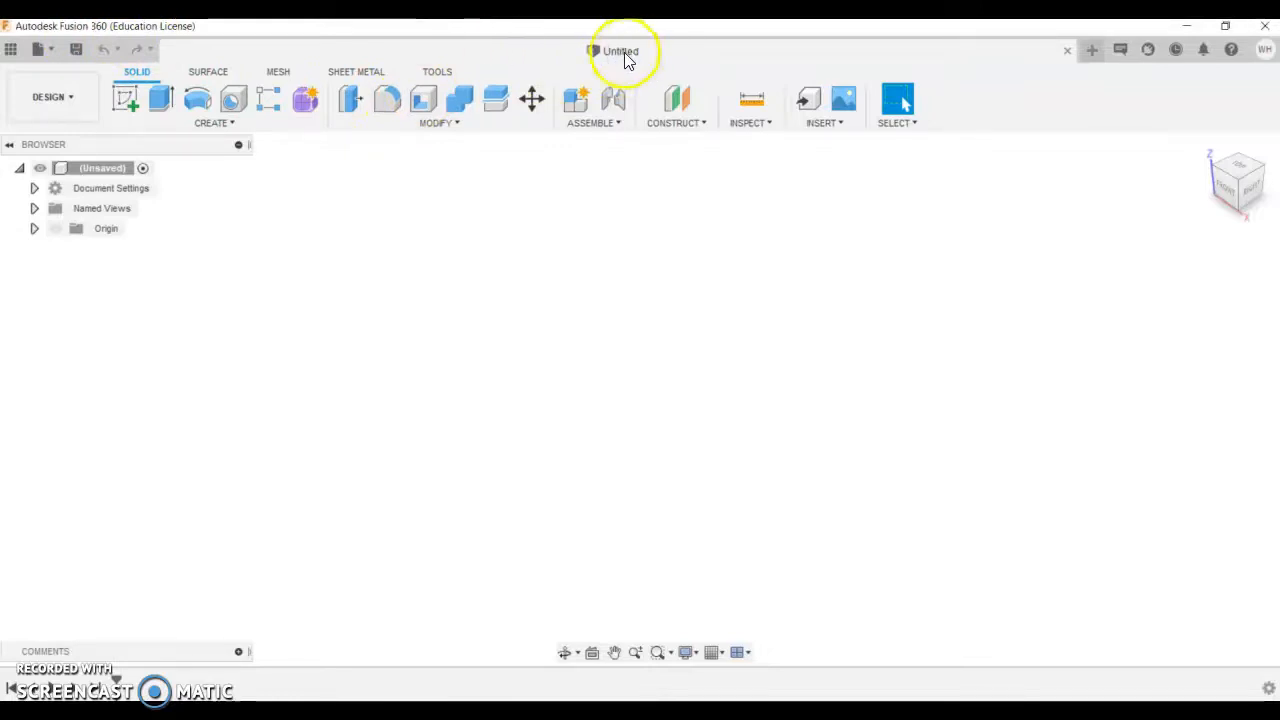
pyautogui.click(81, 51)
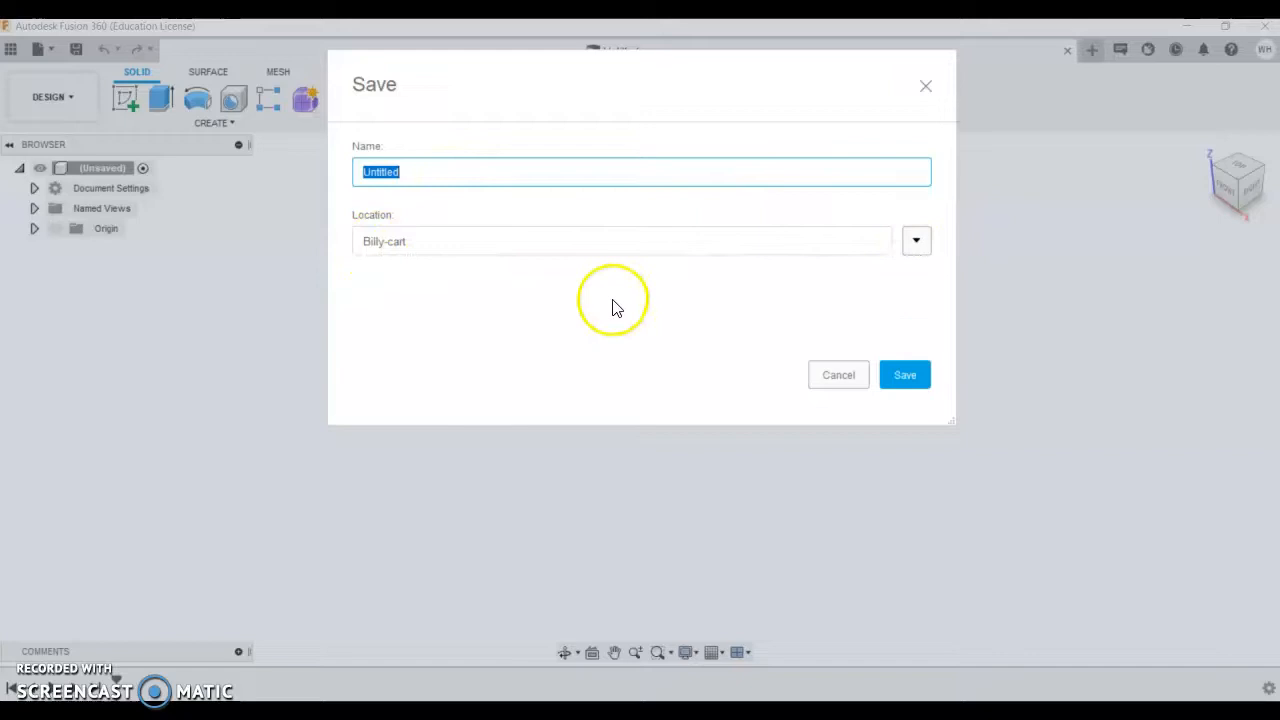
pyautogui.click(918, 241)
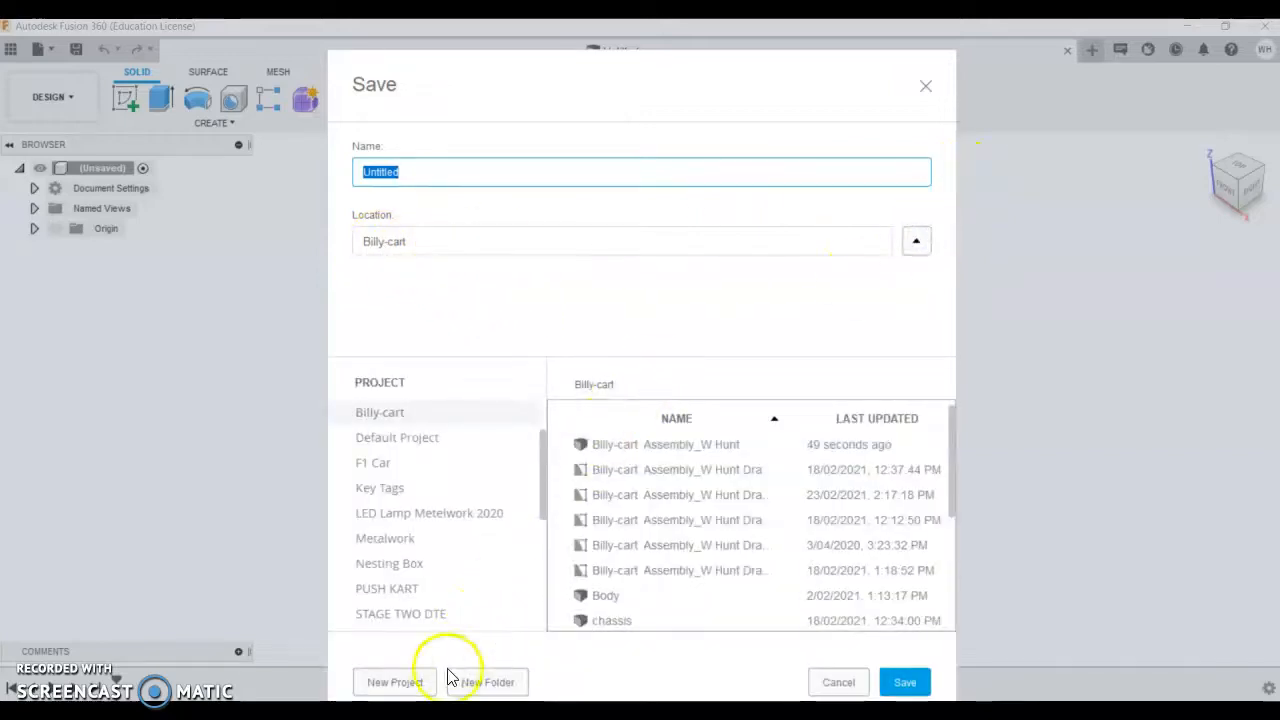
pyautogui.click(399, 686)
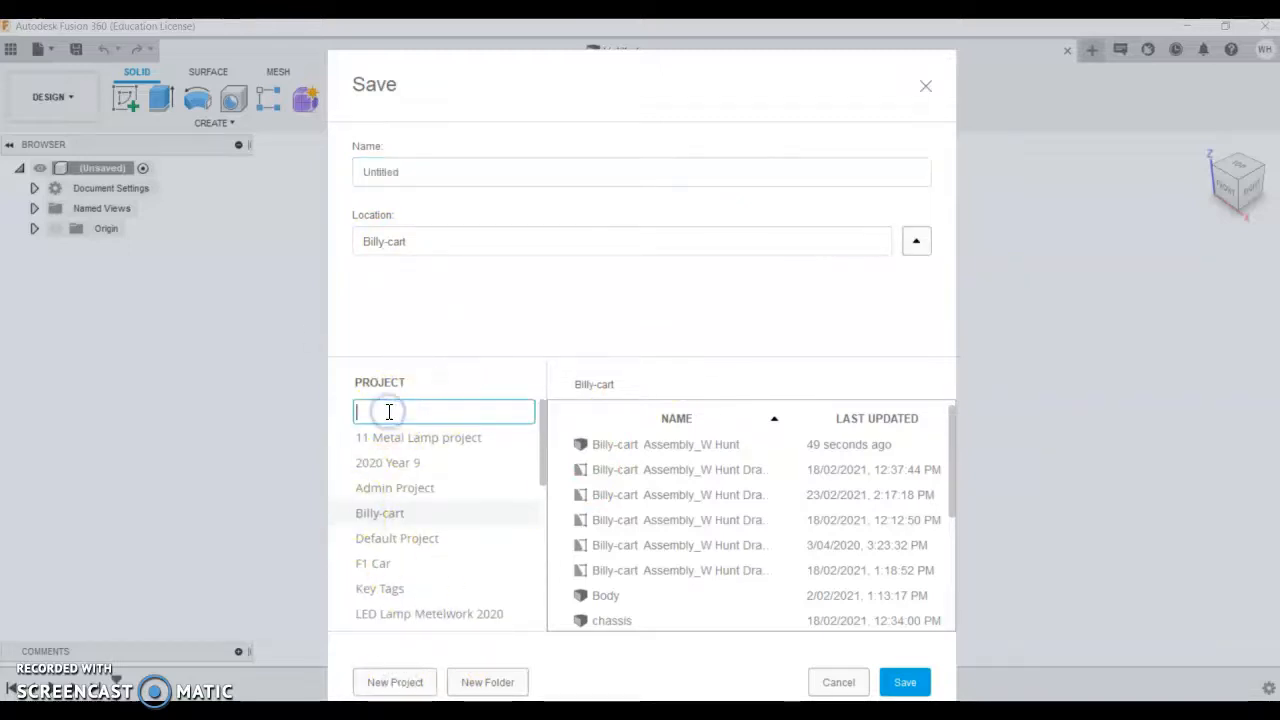
pyautogui.write('Billy Cart V2')
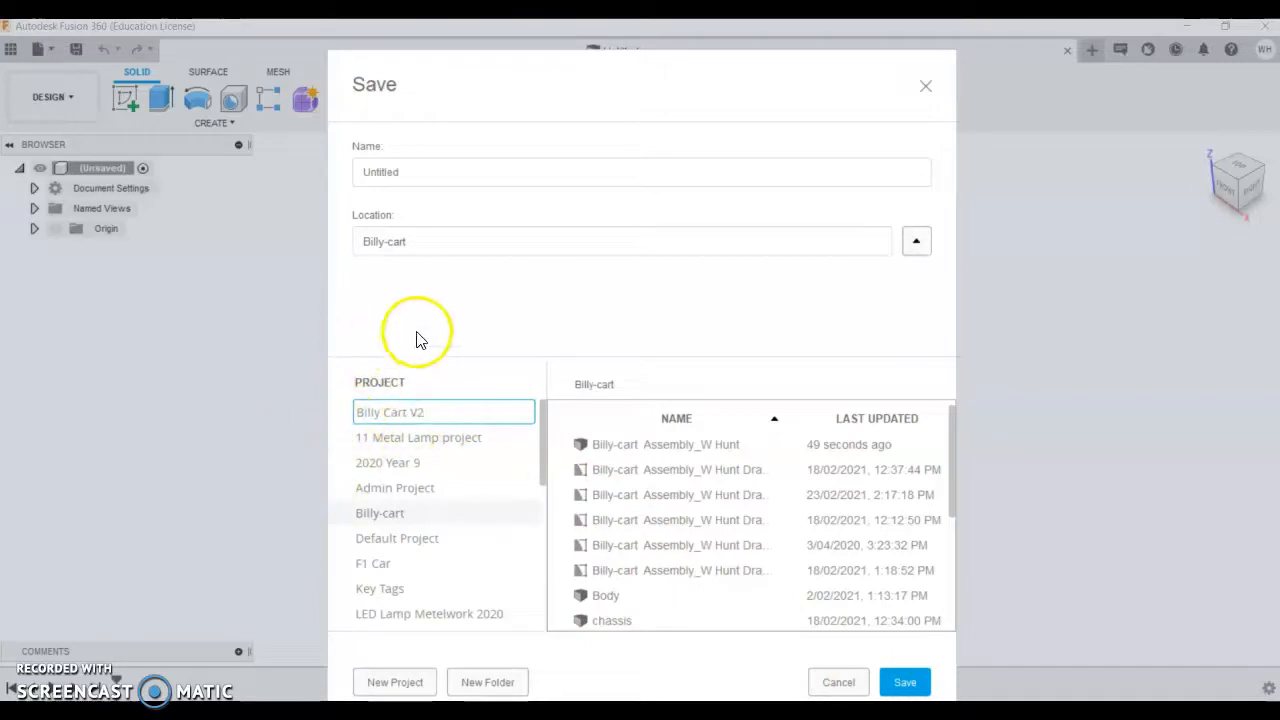
pyautogui.click(431, 173)
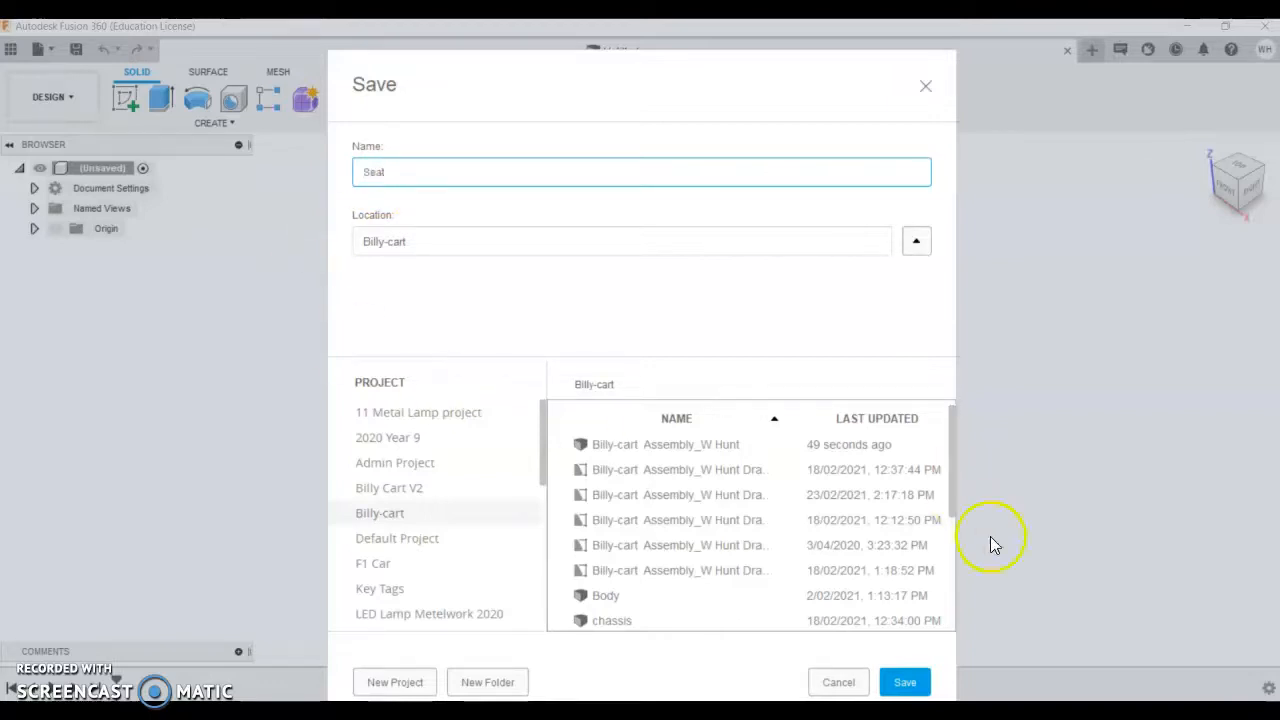
pyautogui.click(905, 682)
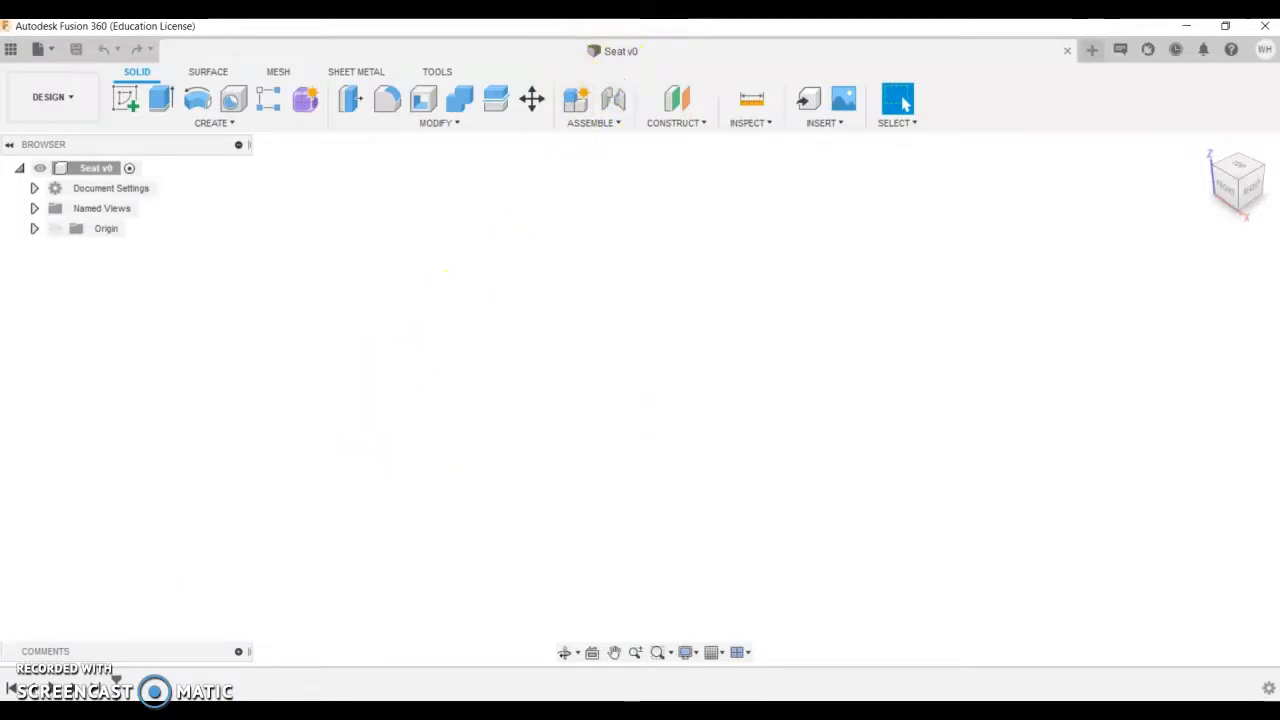
# - Browse the list of all projects in the team's data and open the Billy Cart V2 project
pyautogui.click(13, 52)
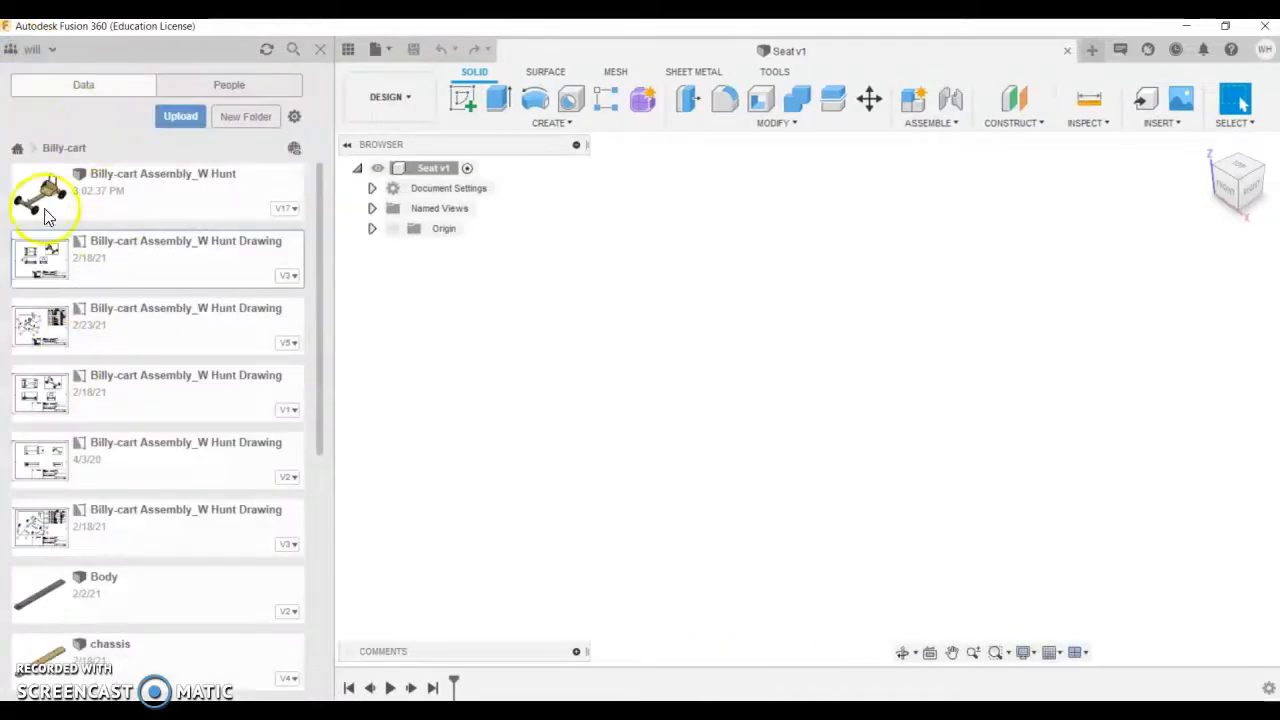
pyautogui.click(19, 151)
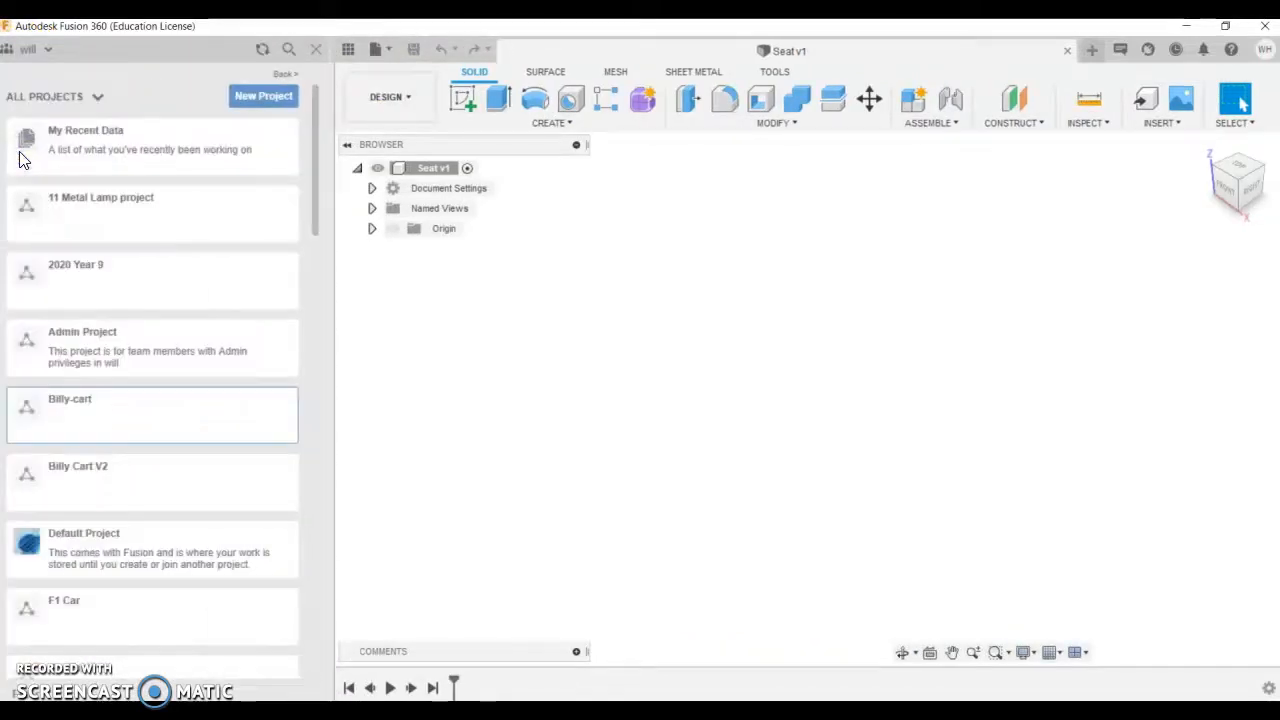
pyautogui.scroll(-5, 115, 370)
pyautogui.scroll(-2, 145, 387)
pyautogui.scroll(-3, 130, 430)
pyautogui.scroll(-4, 114, 451)
pyautogui.scroll(-5, 116, 528)
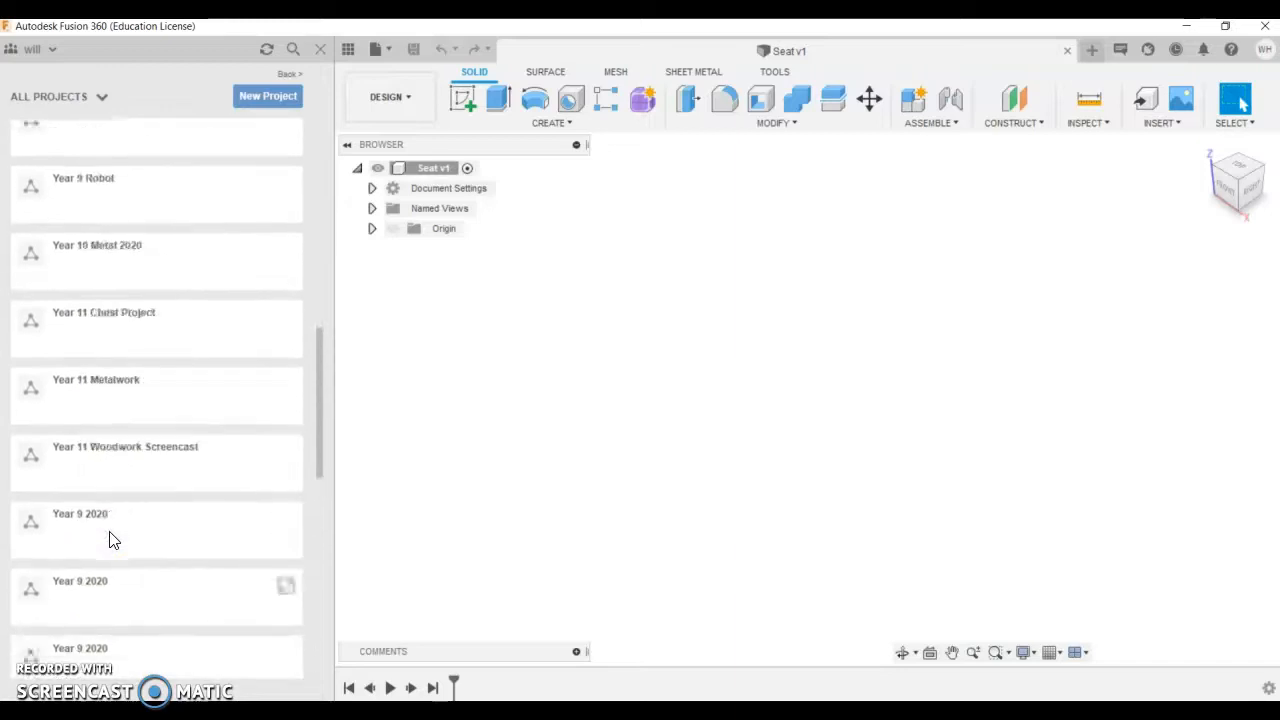
pyautogui.scroll(5, 109, 537)
pyautogui.scroll(3, 91, 414)
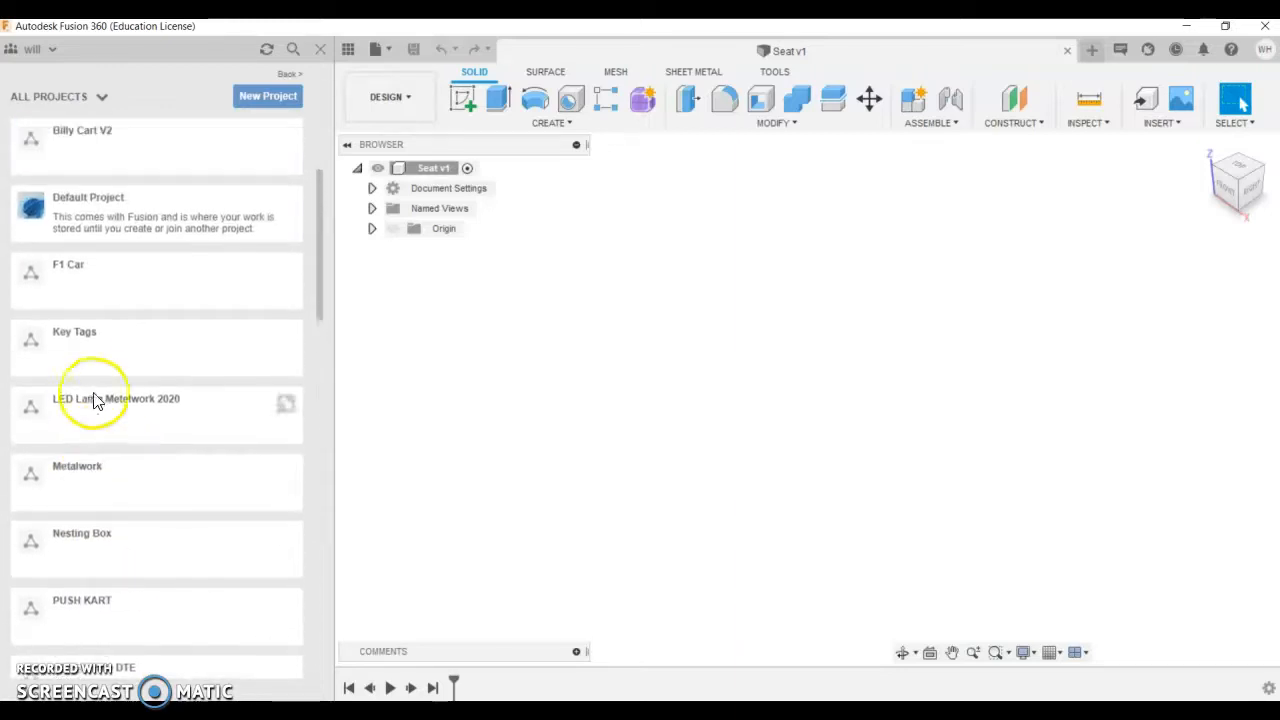
pyautogui.scroll(-1, 118, 501)
pyautogui.scroll(-4, 118, 501)
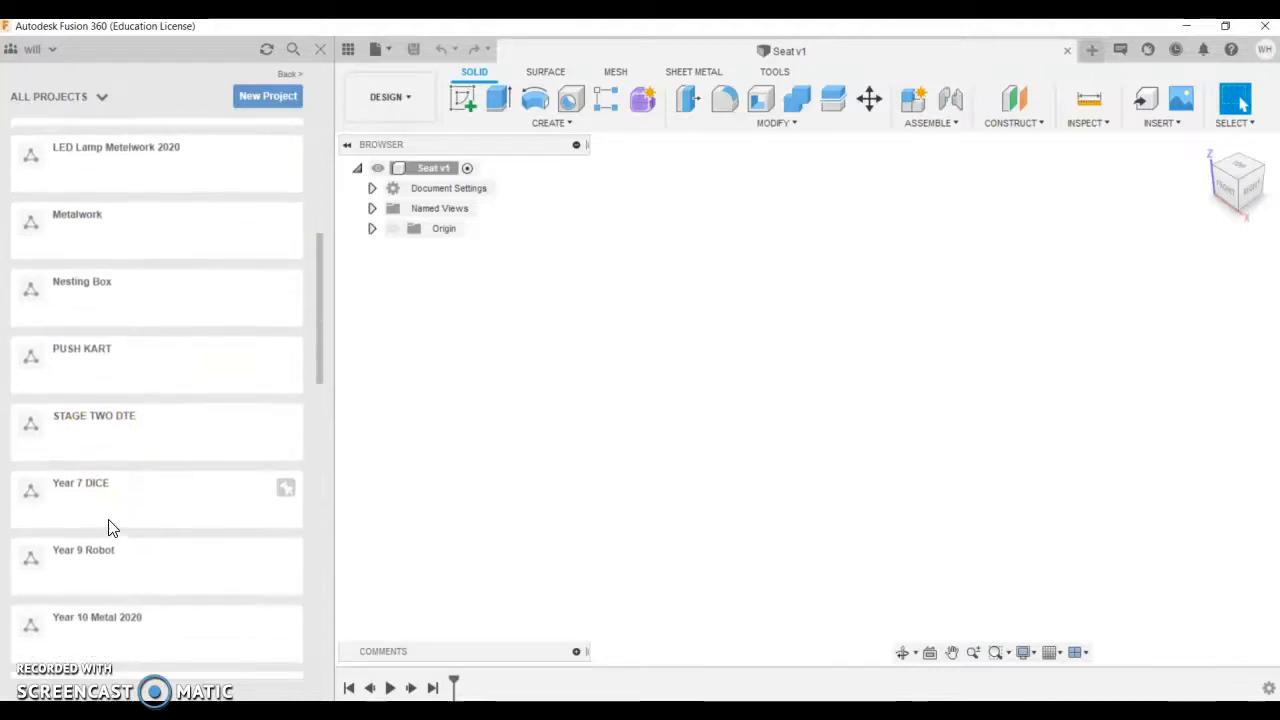
pyautogui.scroll(-3, 110, 530)
pyautogui.click(110, 537)
pyautogui.scroll(-2, 112, 537)
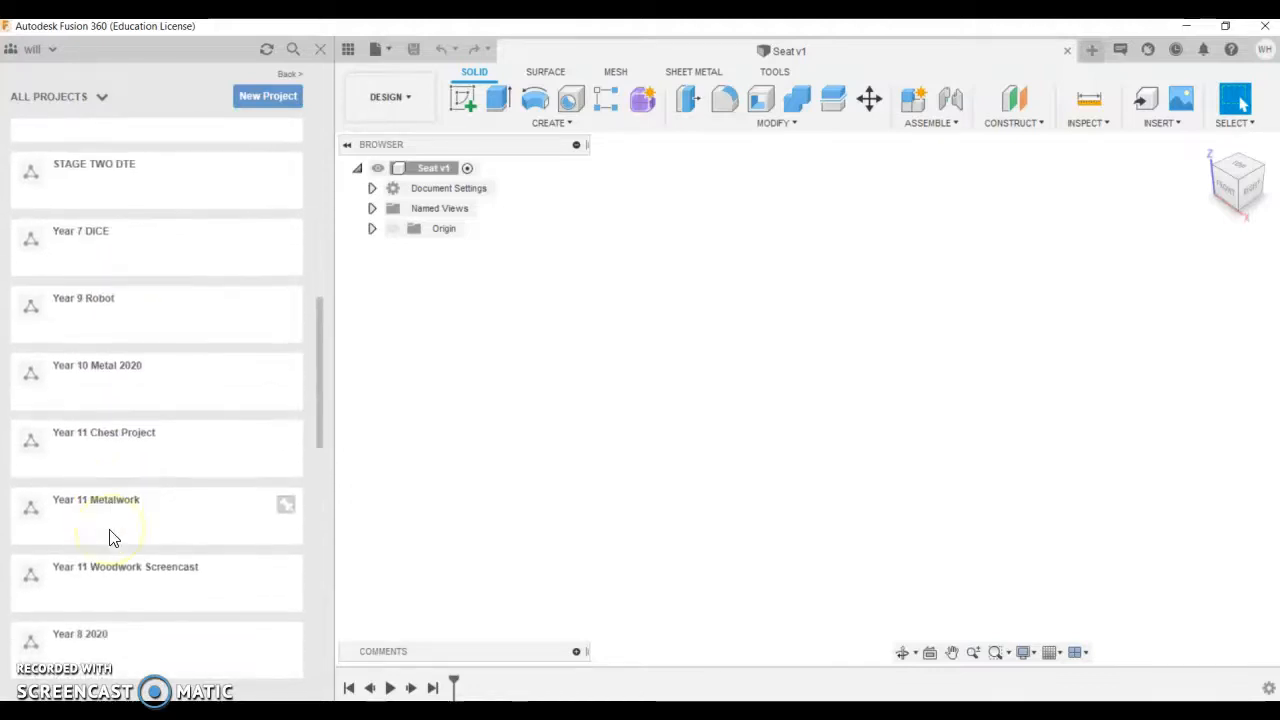
pyautogui.scroll(-2, 112, 537)
pyautogui.scroll(15, 110, 530)
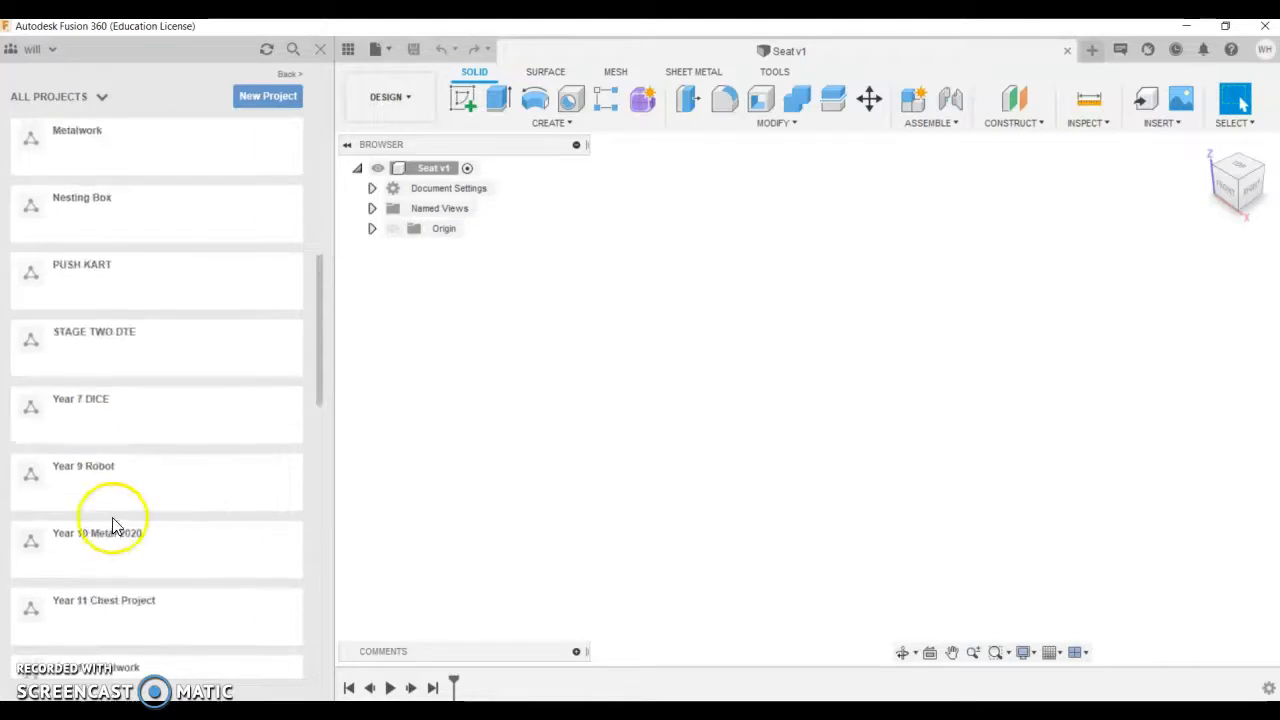
pyautogui.scroll(2, 105, 300)
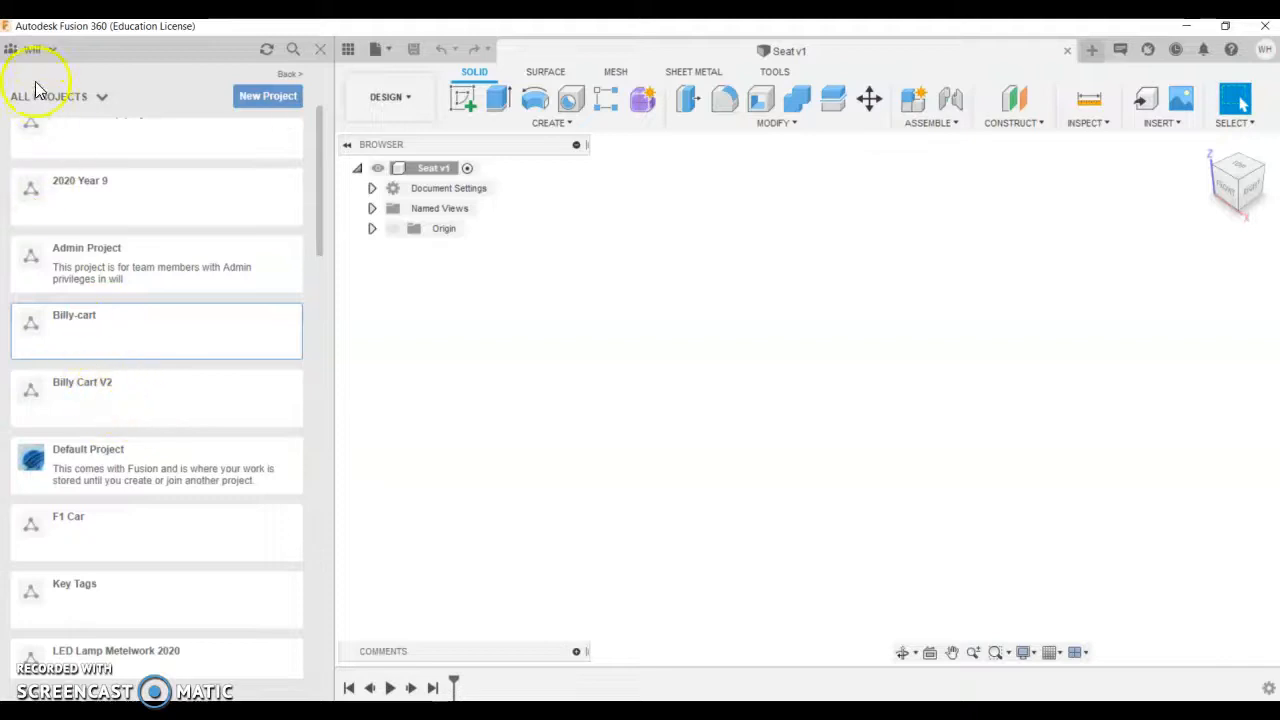
pyautogui.click(91, 394)
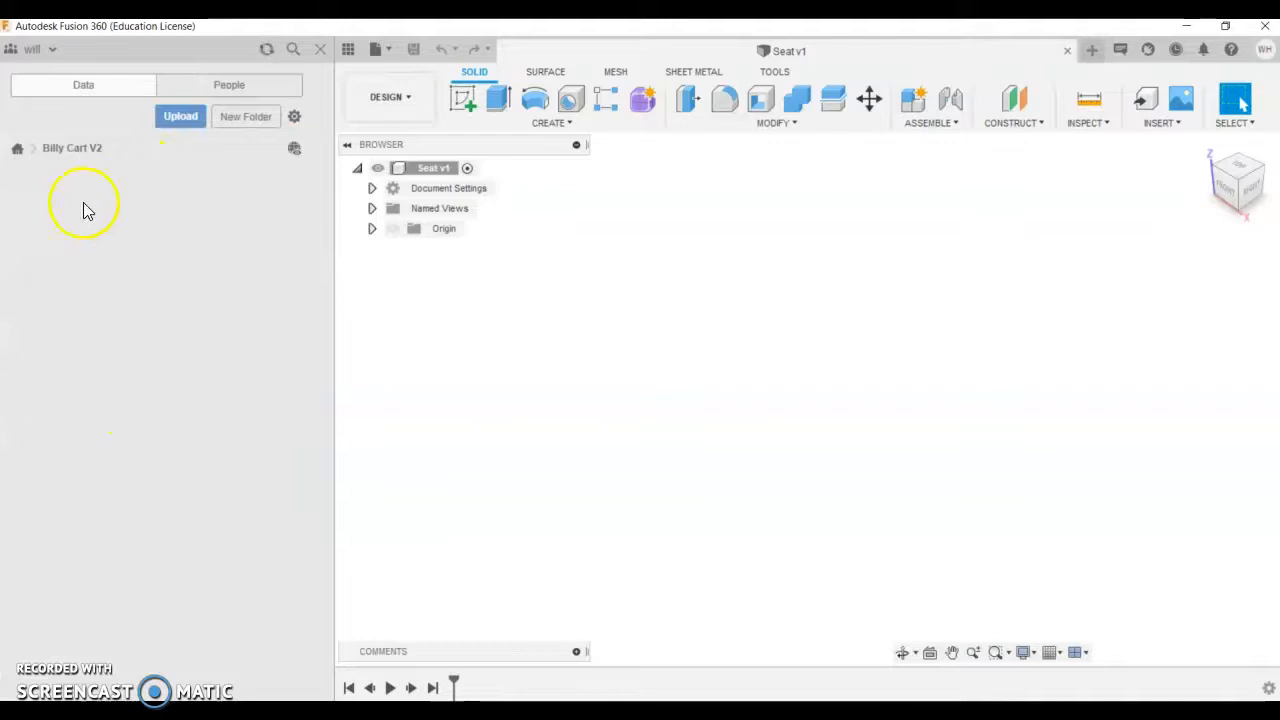
# - Examine the files stored in the Billy-cart project and return to the Seat design
pyautogui.click(19, 148)
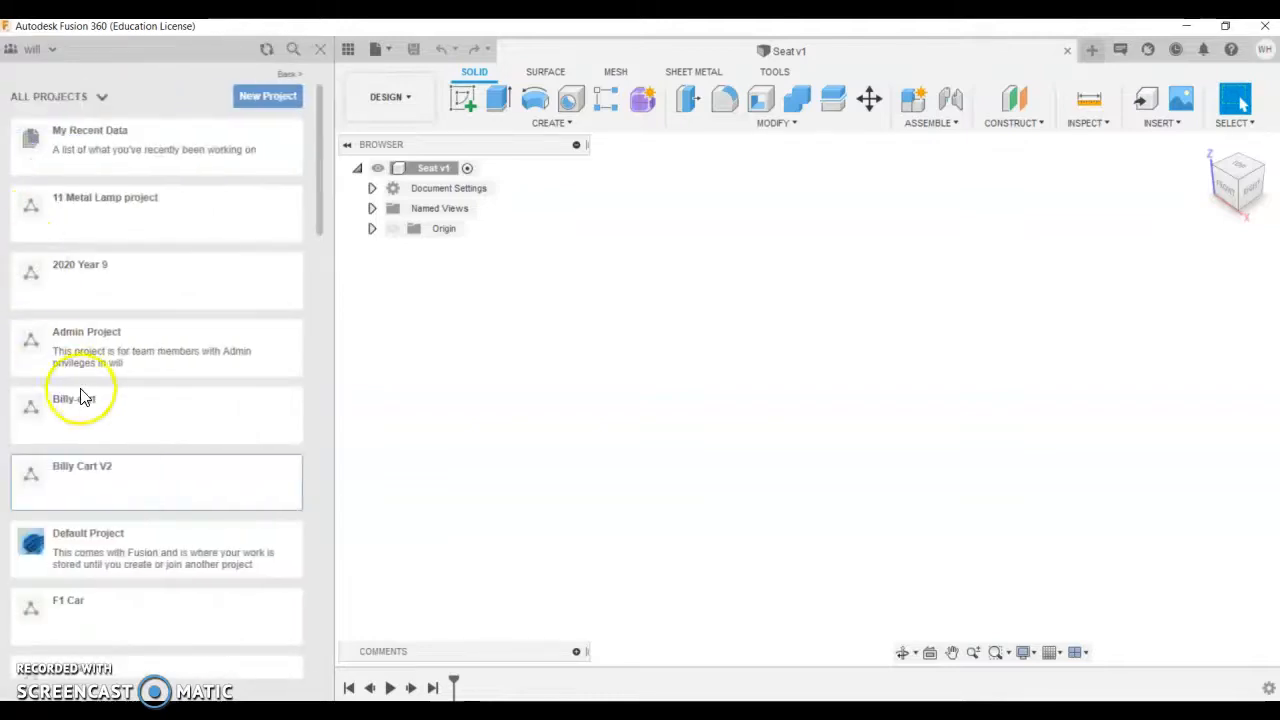
pyautogui.click(113, 423)
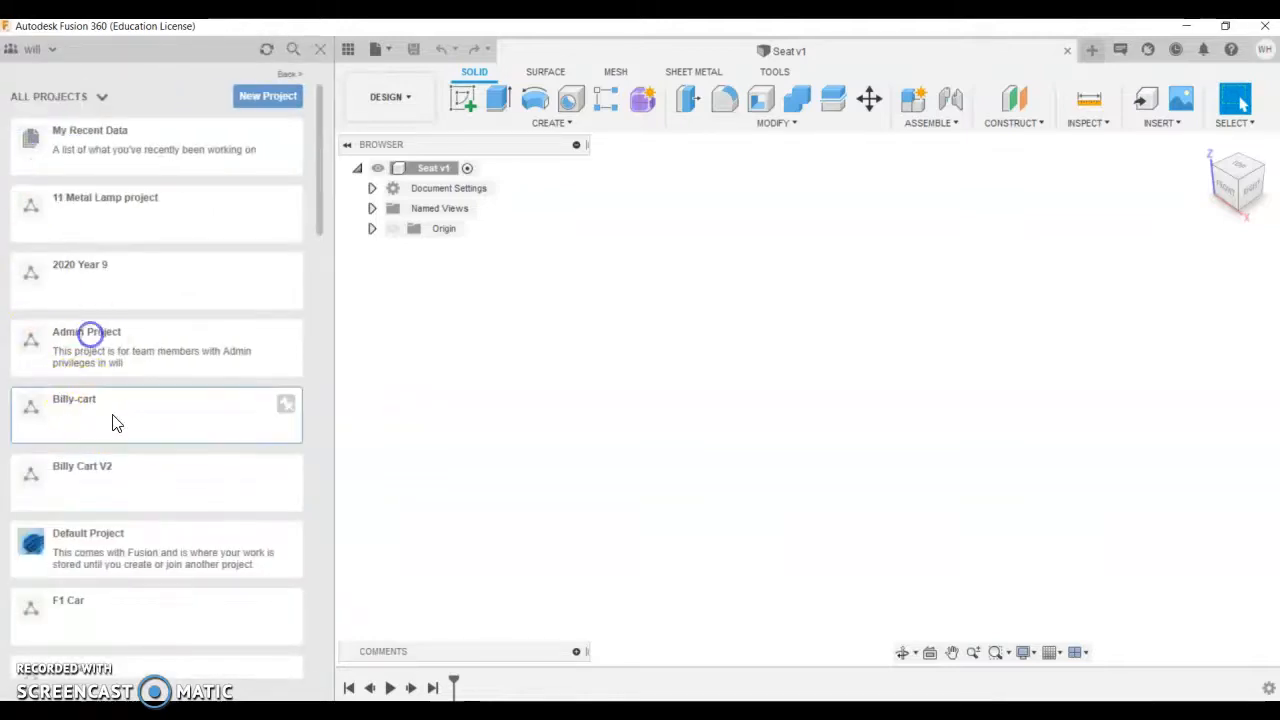
pyautogui.scroll(-7, 86, 520)
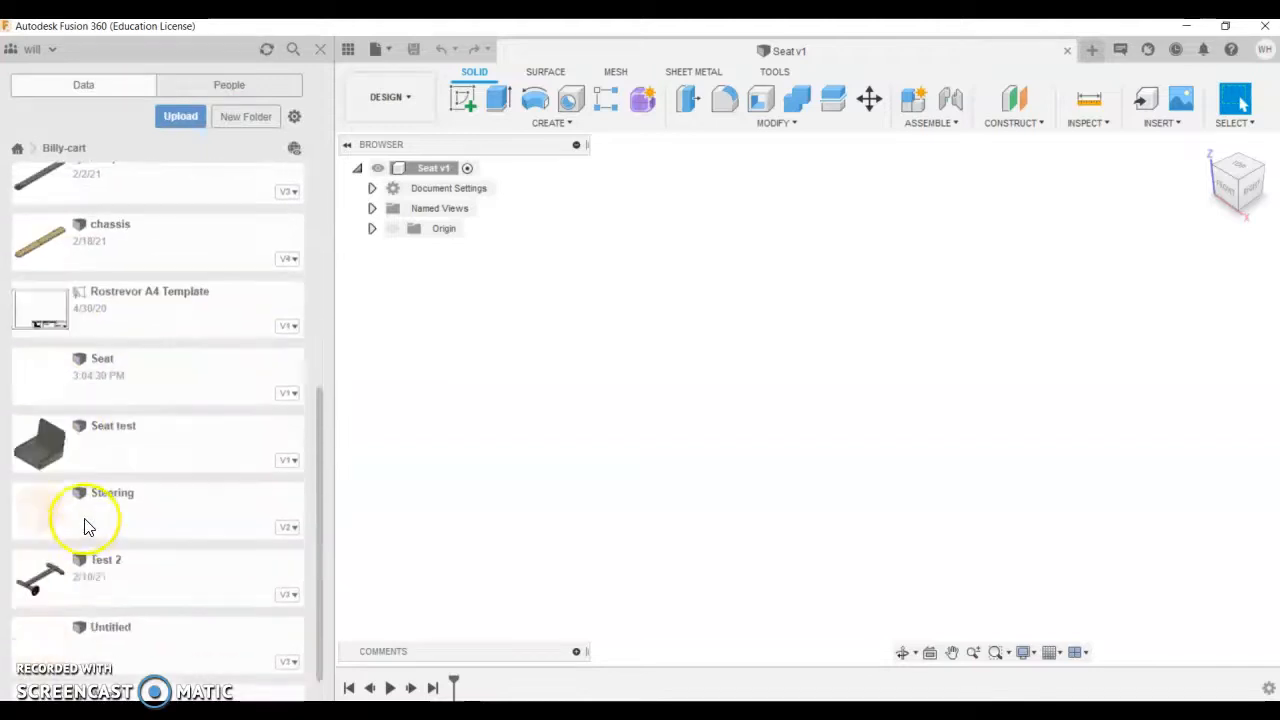
pyautogui.scroll(5, 100, 570)
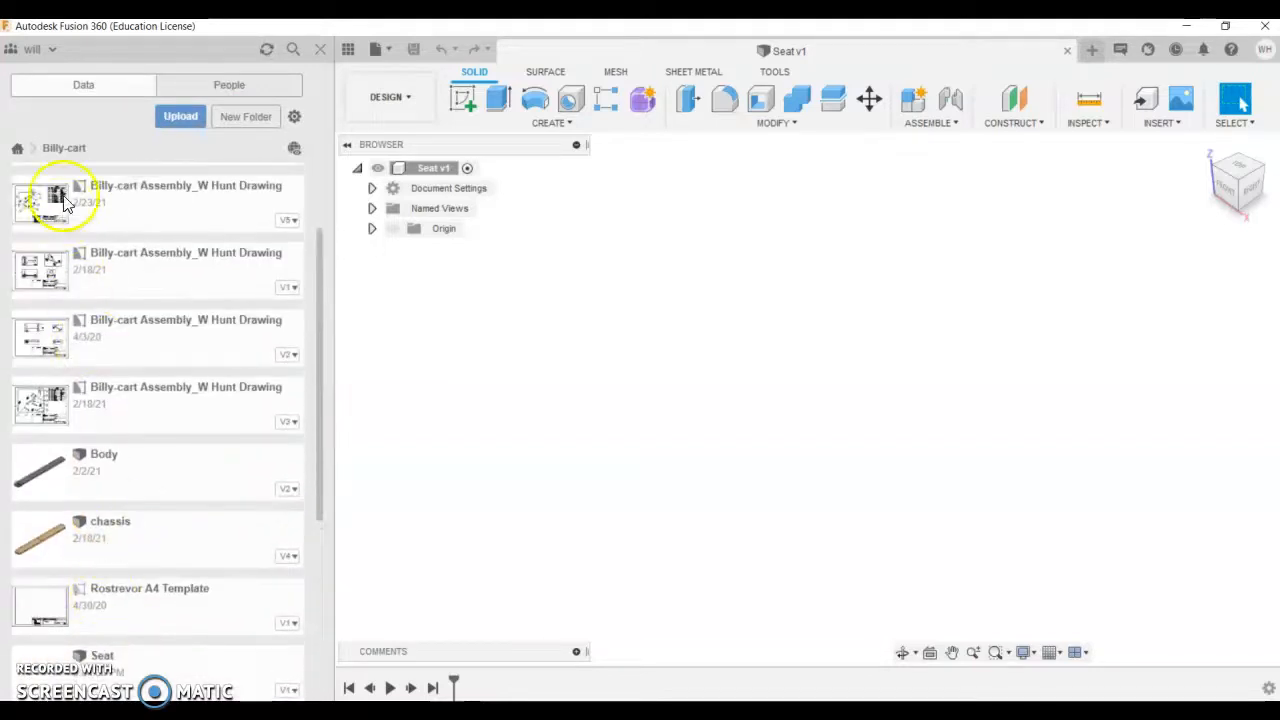
pyautogui.click(17, 150)
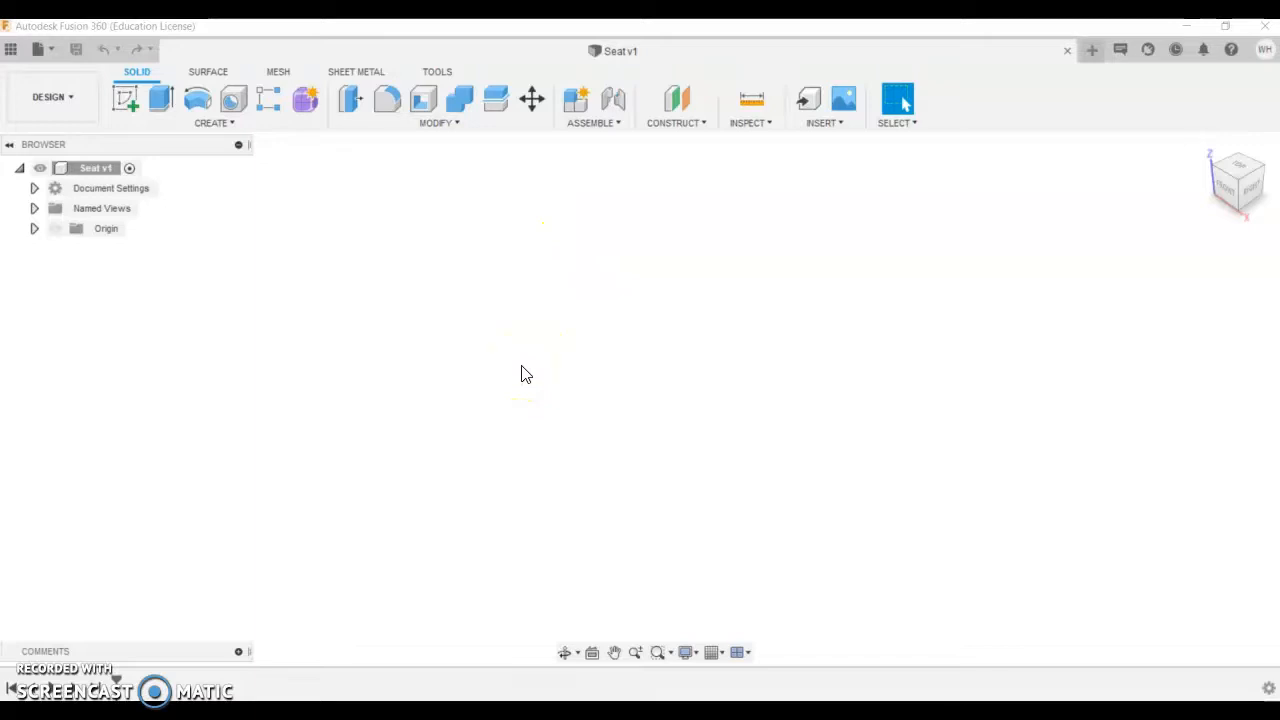
pyautogui.click(520, 394)
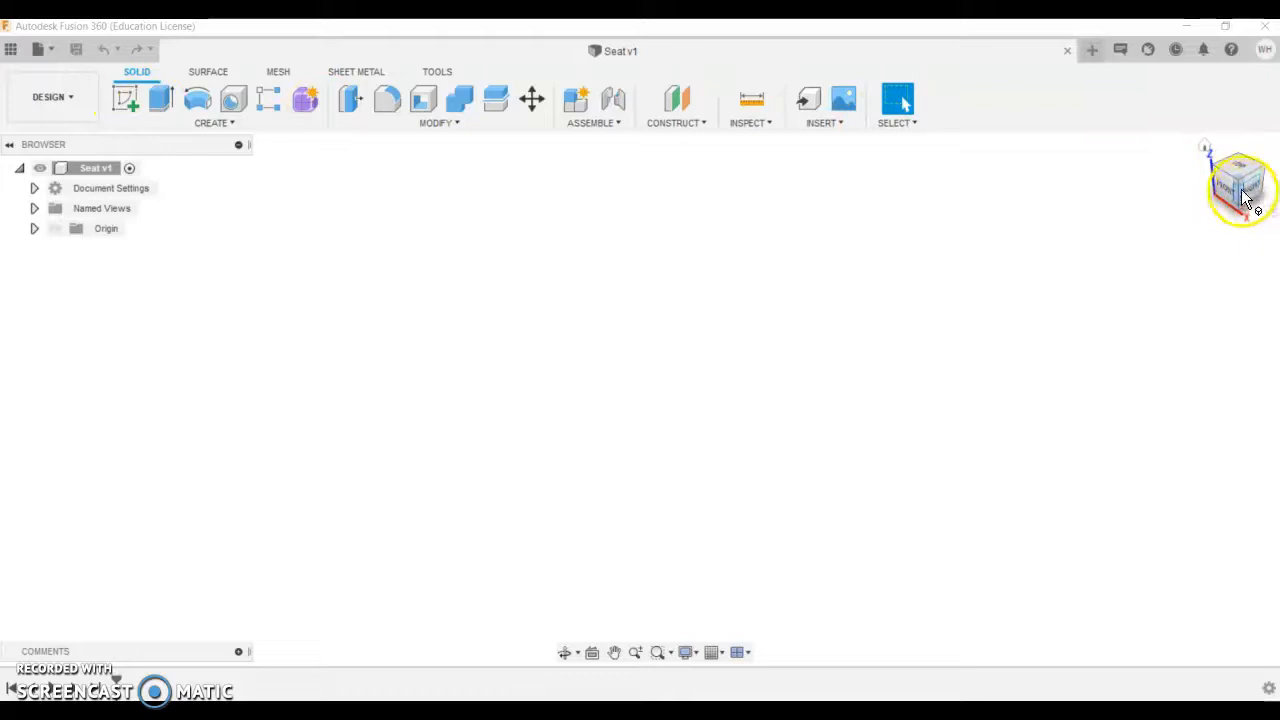
# - Start a sketch on the horizontal XY plane
pyautogui.click(123, 103)
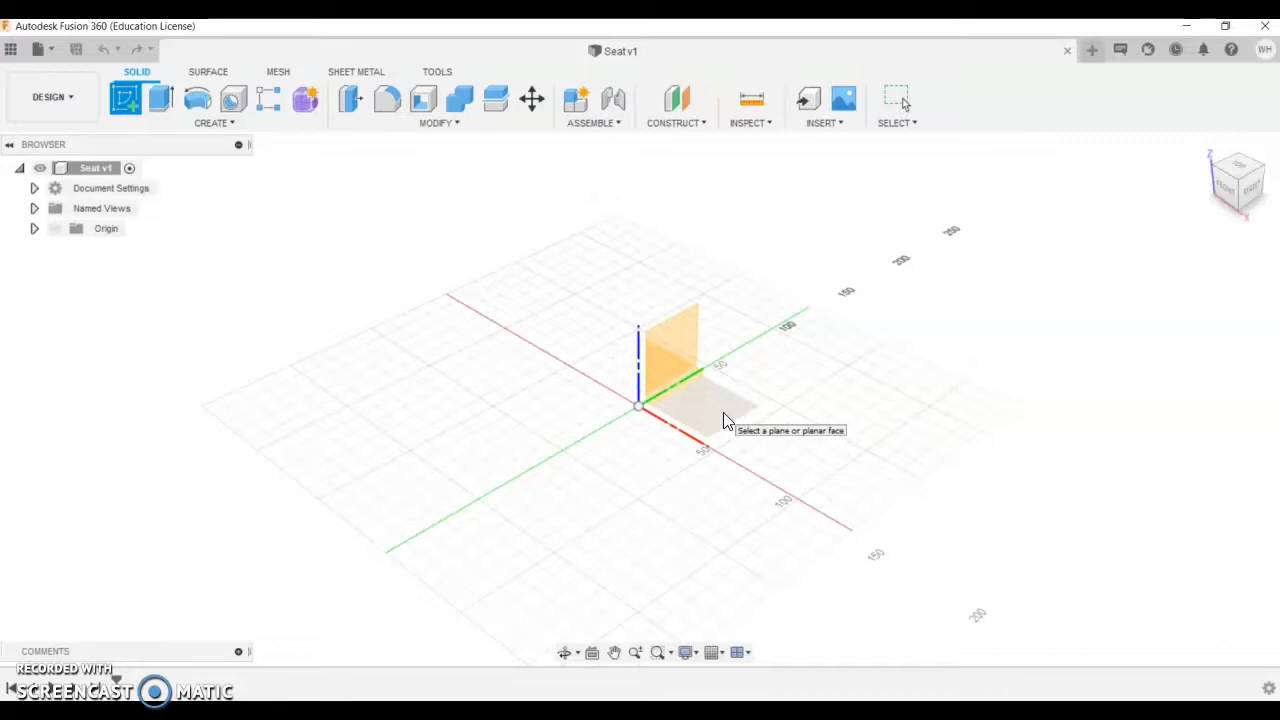
pyautogui.click(726, 420)
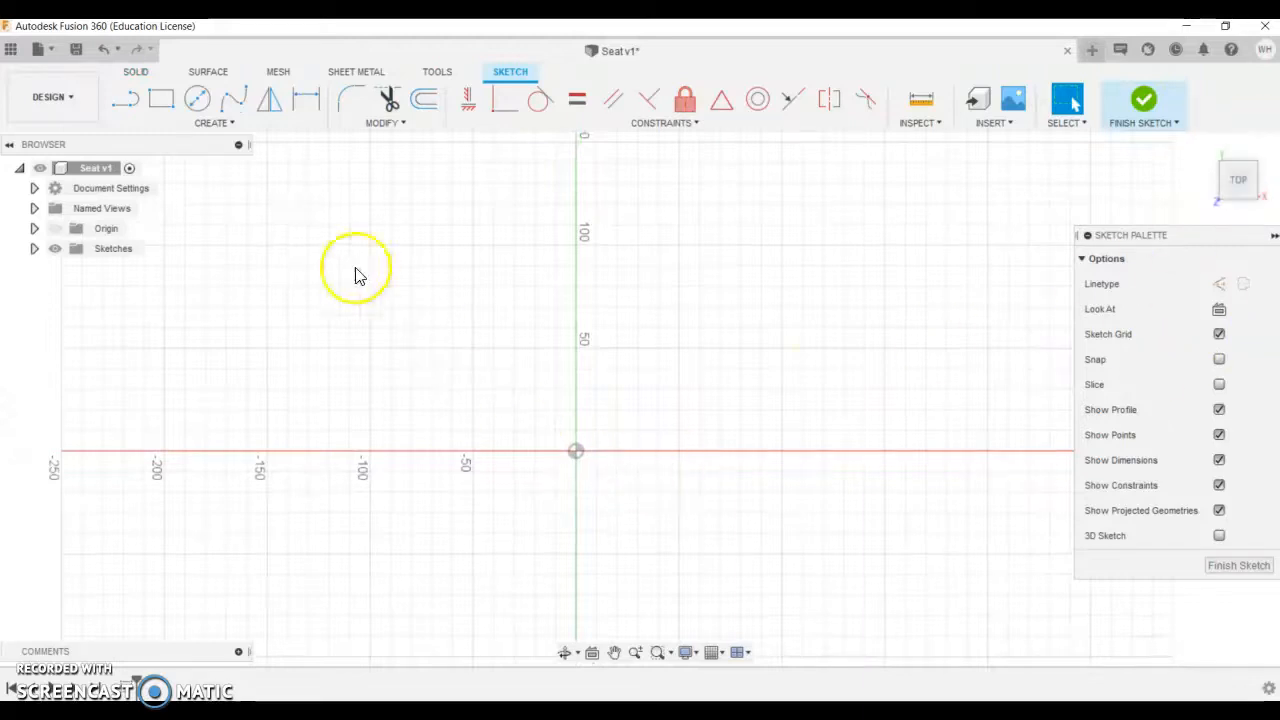
# - Sketch an irregular closed outline of eight freehand line segments, starting and ending at the origin
pyautogui.click(138, 105)
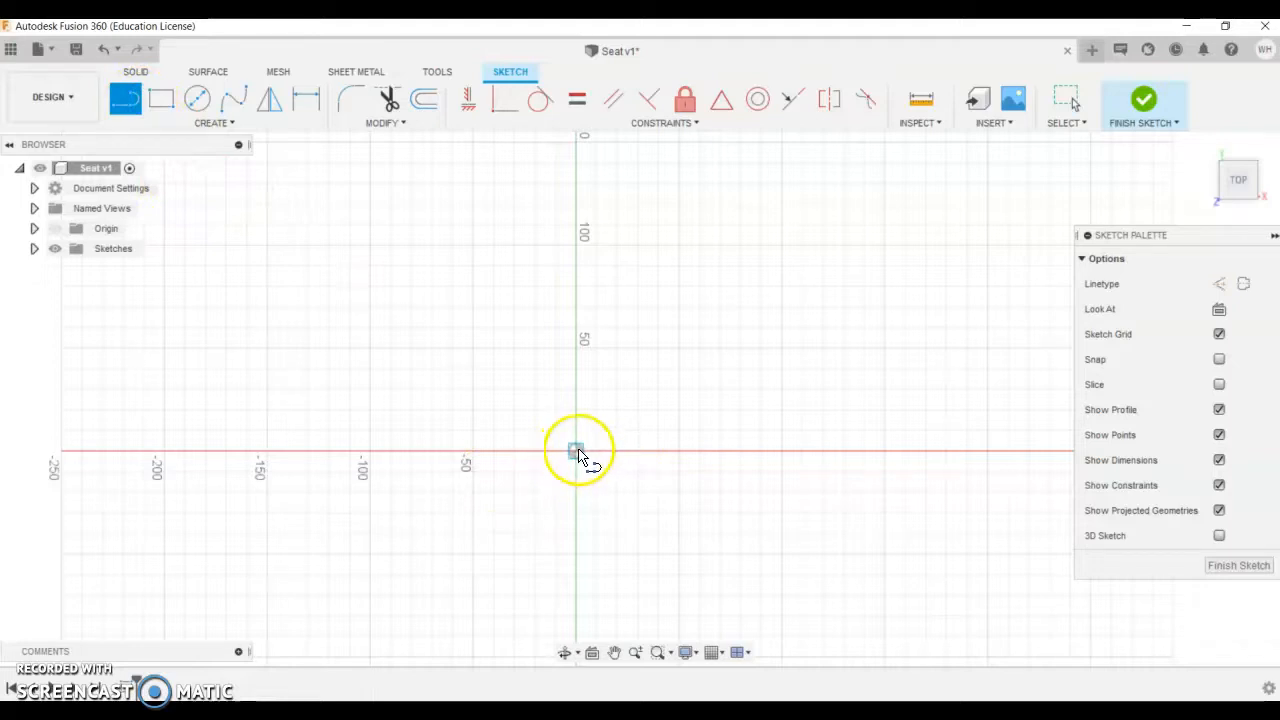
pyautogui.click(576, 450)
pyautogui.click(531, 278)
pyautogui.click(619, 196)
pyautogui.click(790, 294)
pyautogui.click(662, 349)
pyautogui.click(684, 479)
pyautogui.click(598, 516)
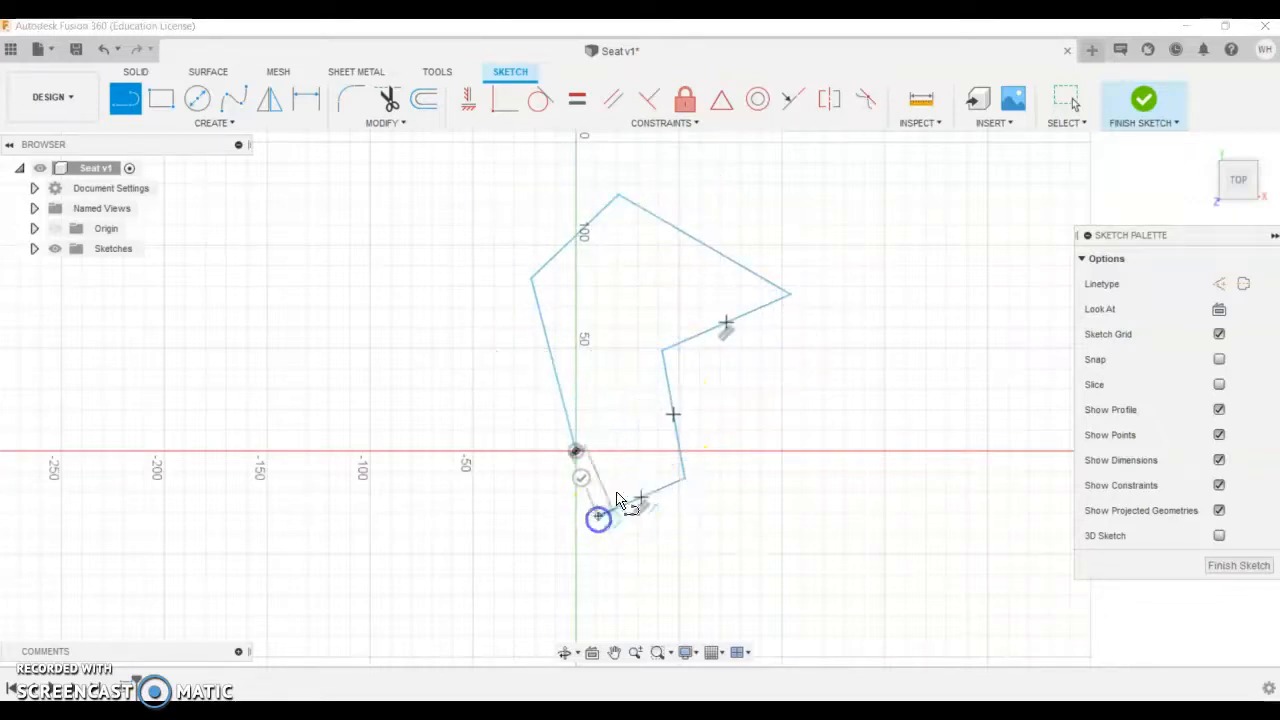
pyautogui.click(611, 320)
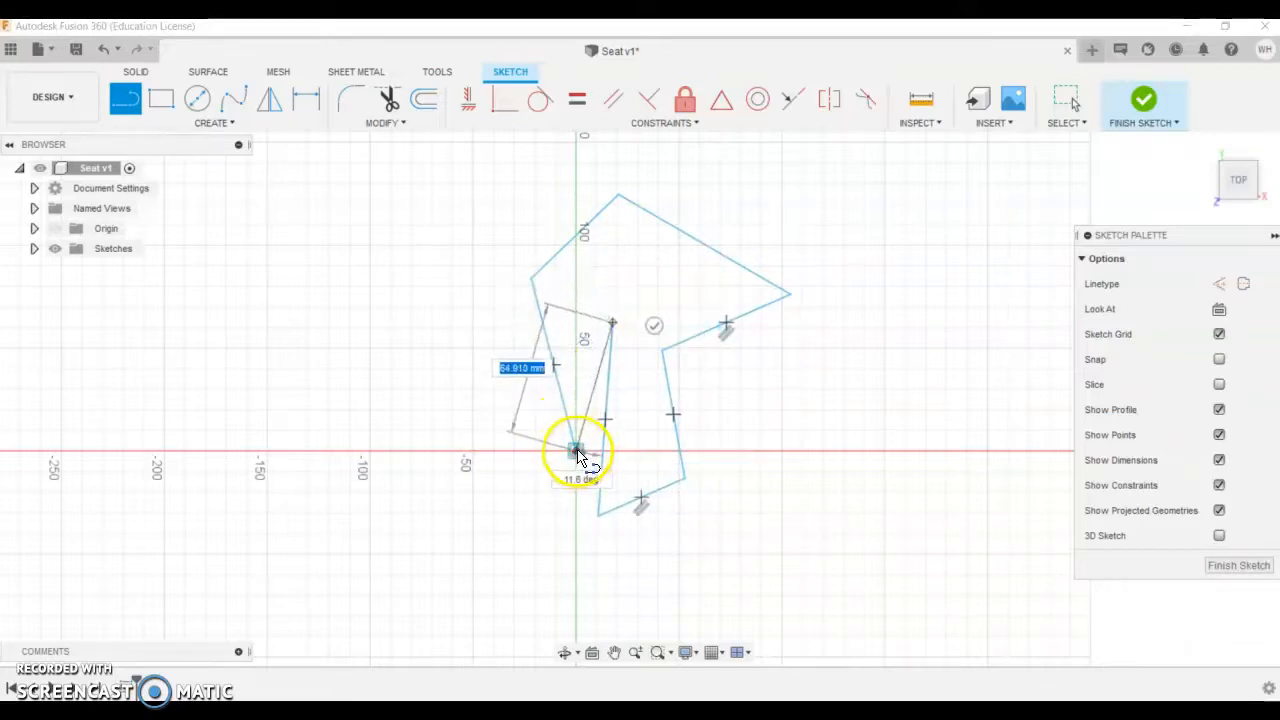
pyautogui.click(577, 451)
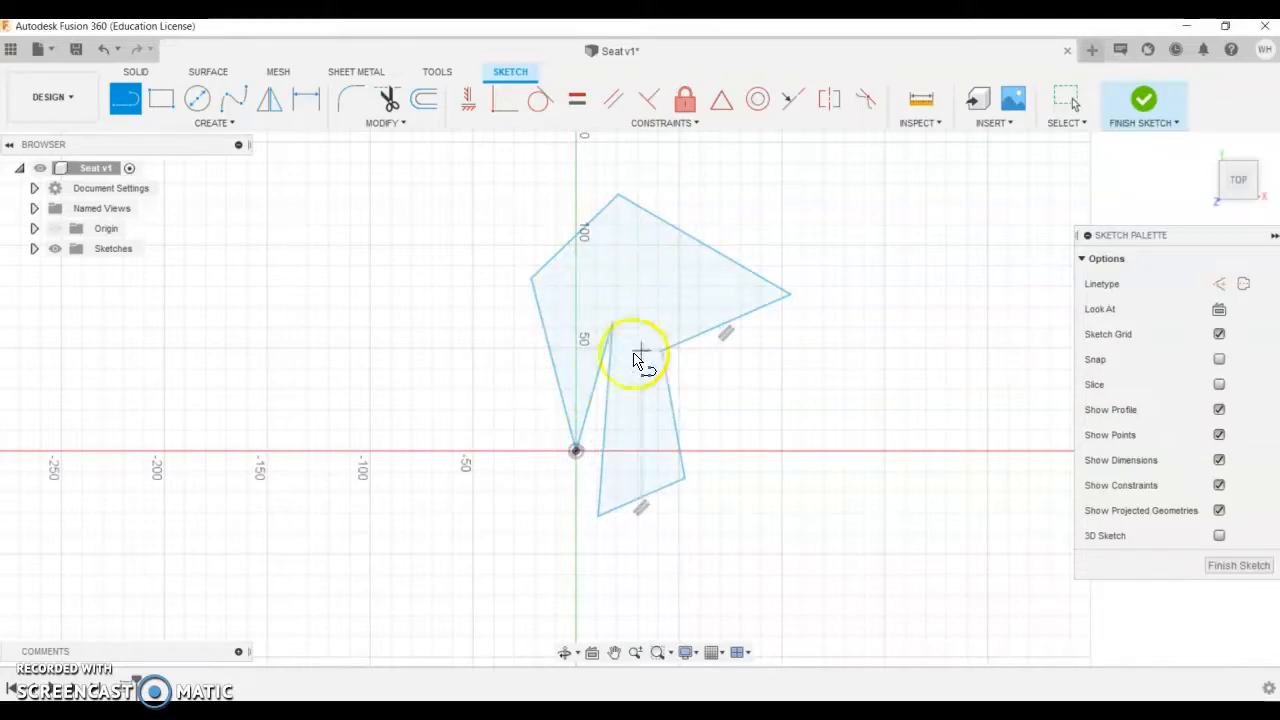
# - Extrude the irregular profile 50 mm upward as a new body, and undo both the extrusion and the outline
pyautogui.click(1143, 101)
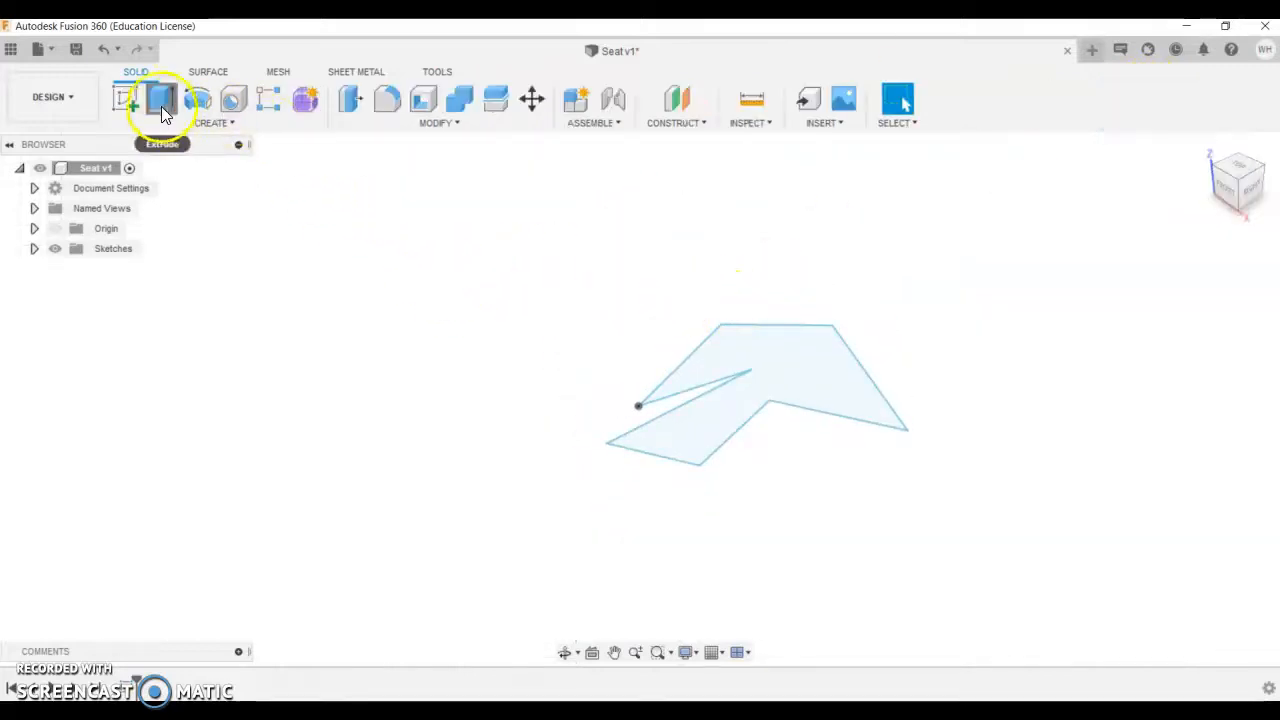
pyautogui.click(162, 107)
pyautogui.moveTo(766, 384); pyautogui.dragTo(795, 297)
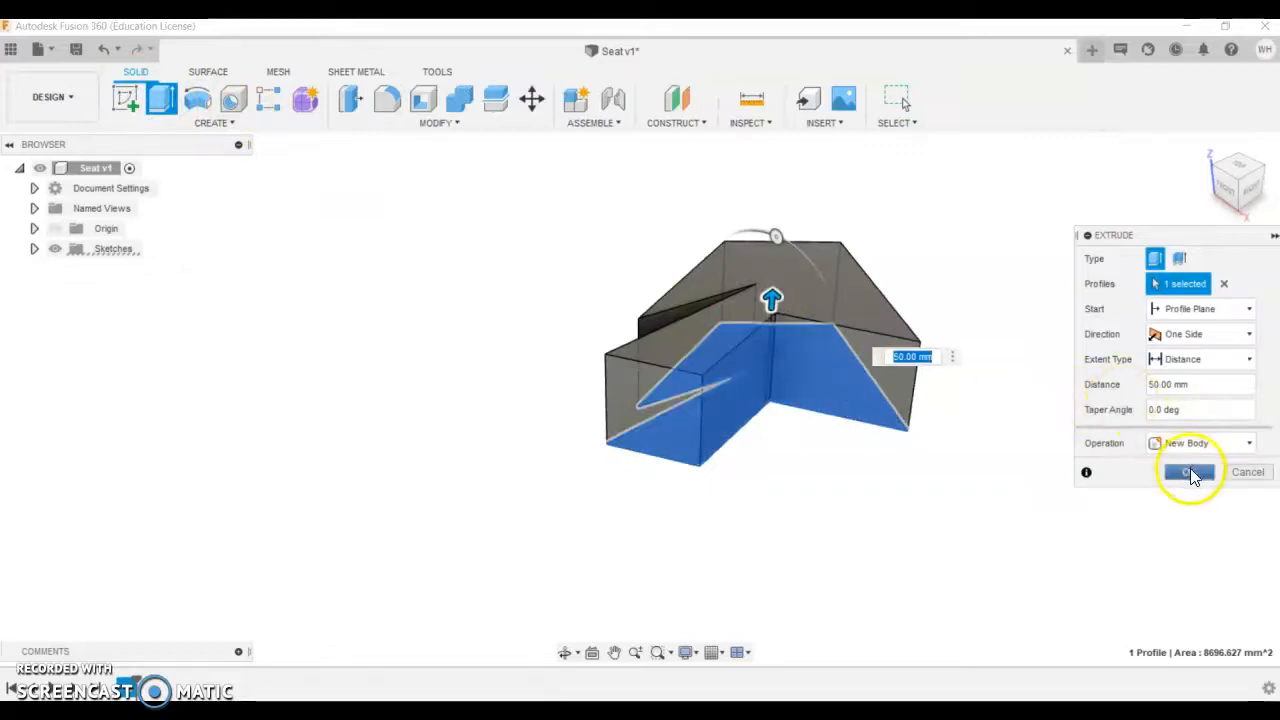
pyautogui.click(1190, 474)
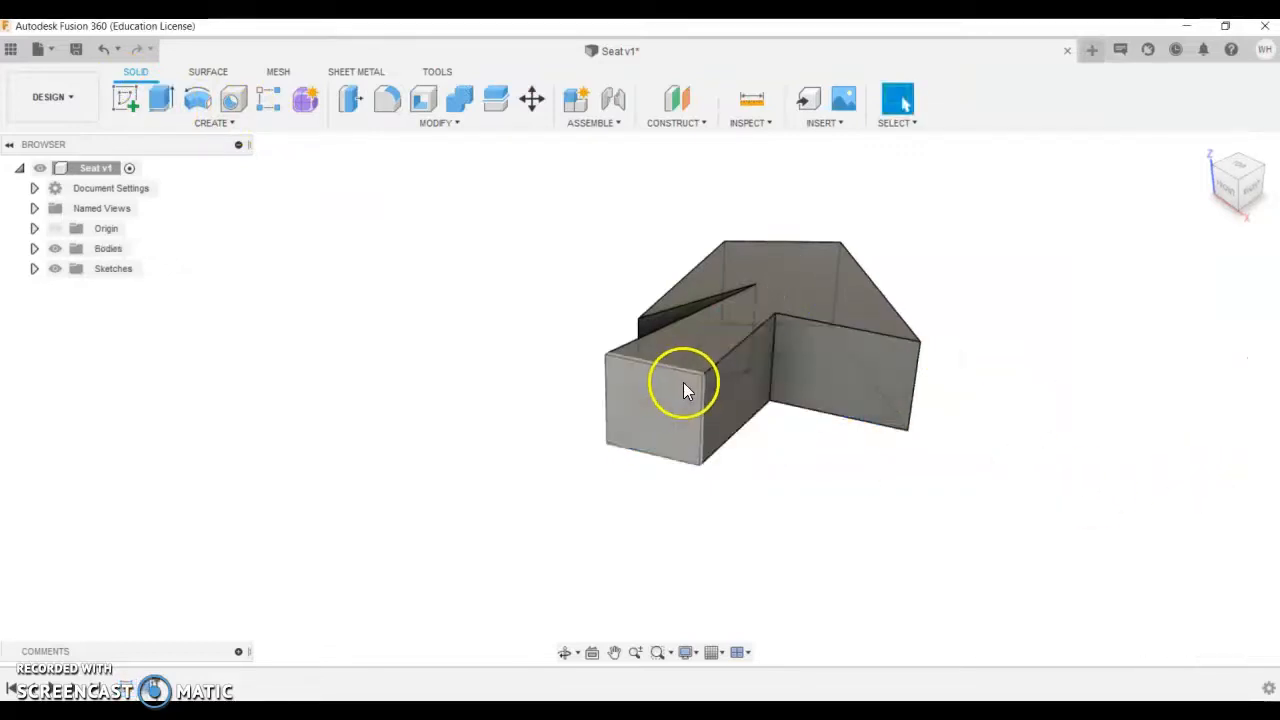
pyautogui.hotkey('ctrl', 'z')
pyautogui.hotkey('ctrl', 'z')
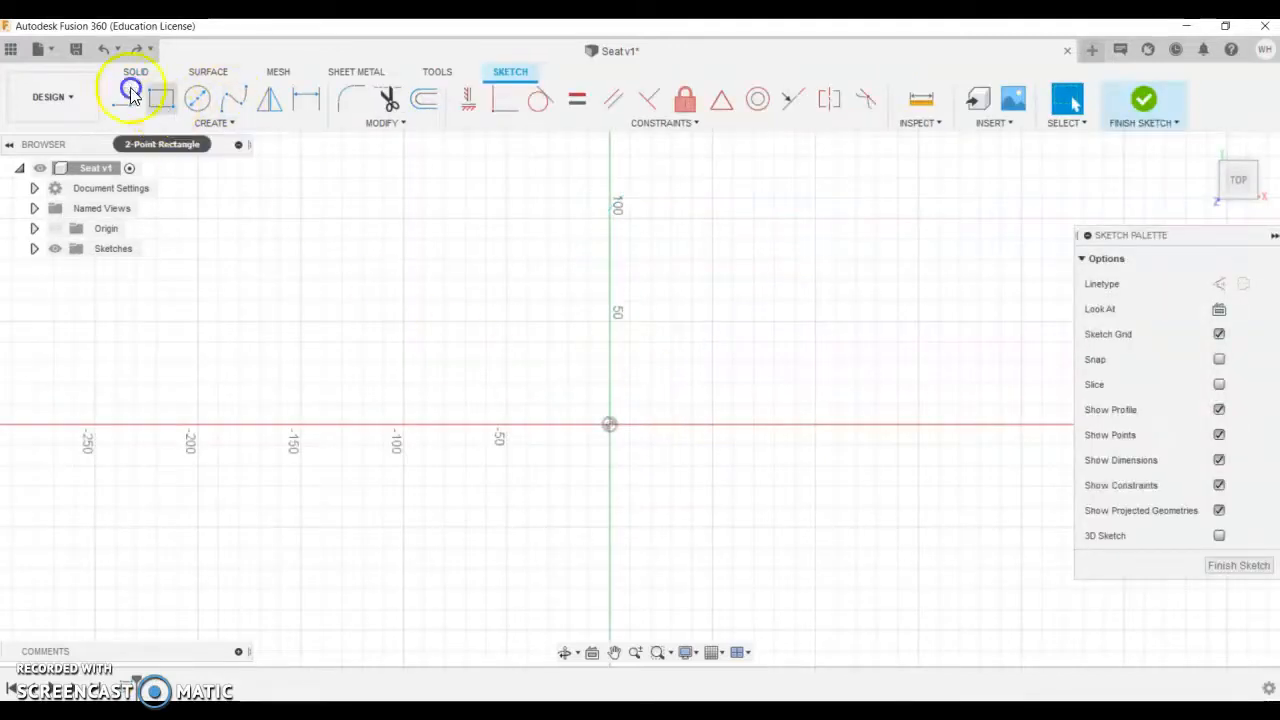
# - Sketch a nearly square two-point rectangle with its first corner at the origin, extending in the positive X and Y directions
pyautogui.click(161, 99)
pyautogui.click(608, 424)
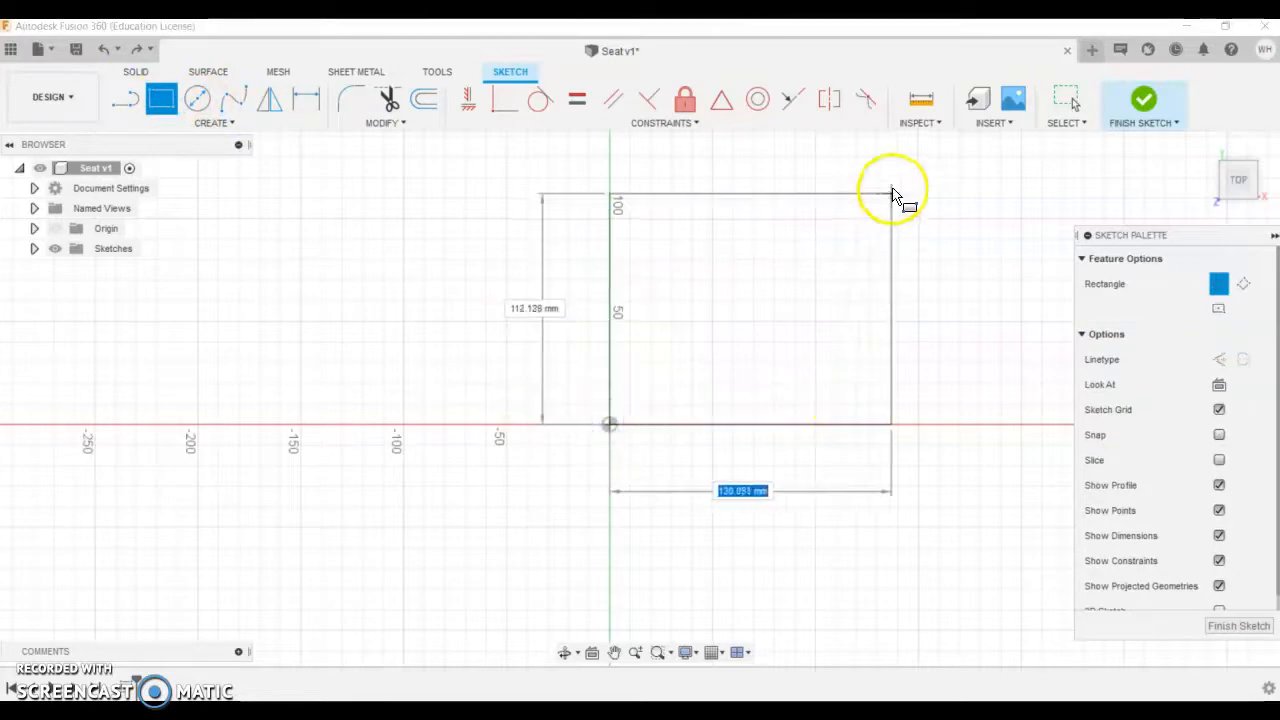
pyautogui.click(846, 189)
pyautogui.scroll(-1, 846, 189)
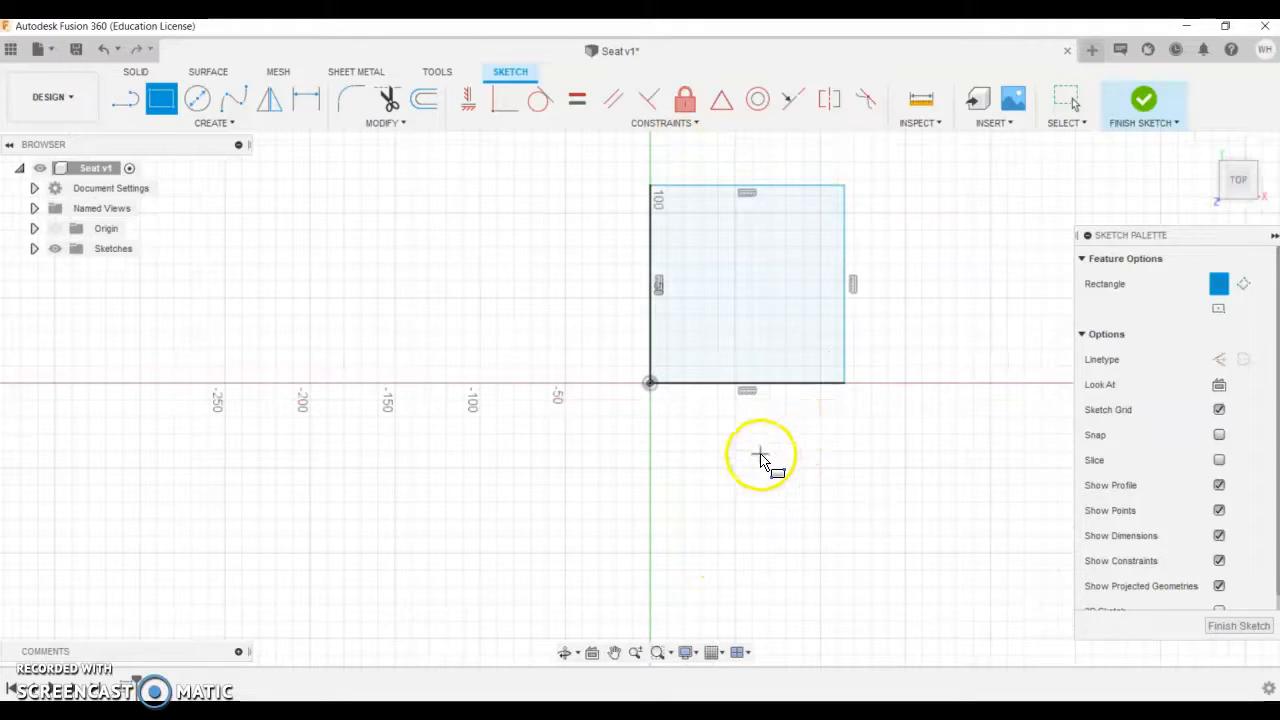
# - Dimension the rectangle's vertical edge on the Y axis and set it to 450 mm
pyautogui.click(306, 98)
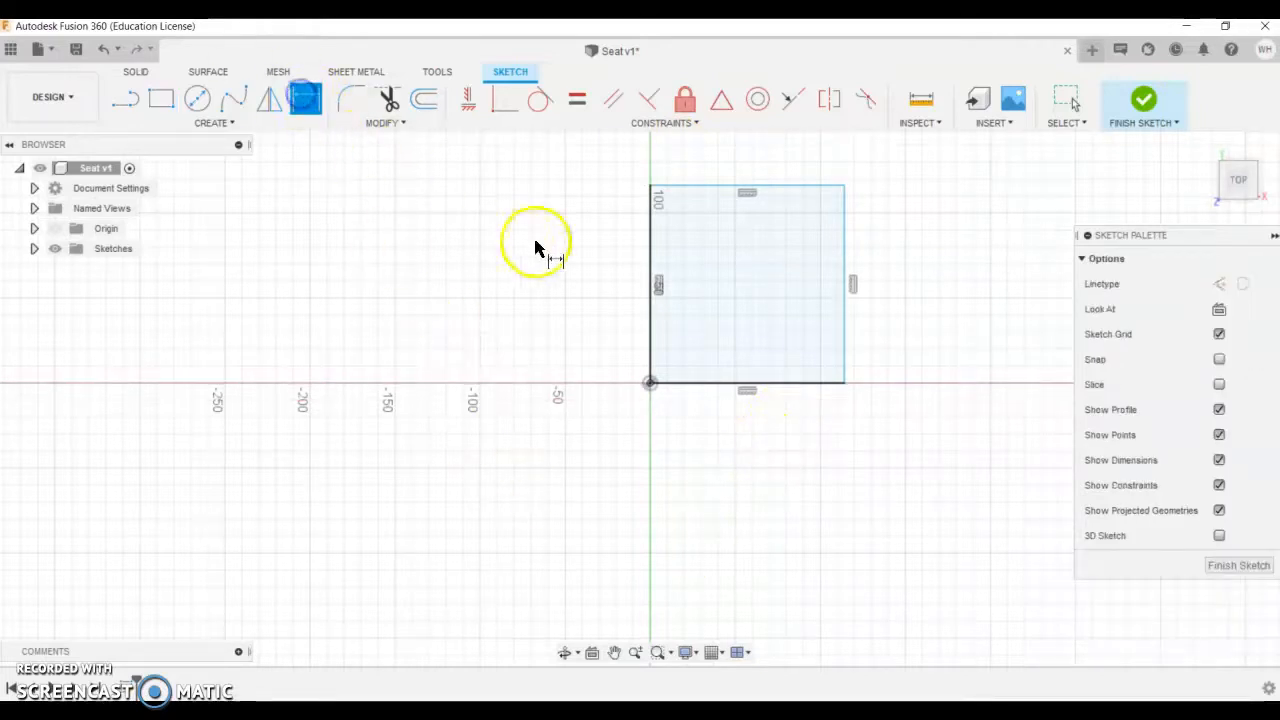
pyautogui.click(651, 287)
pyautogui.click(578, 300)
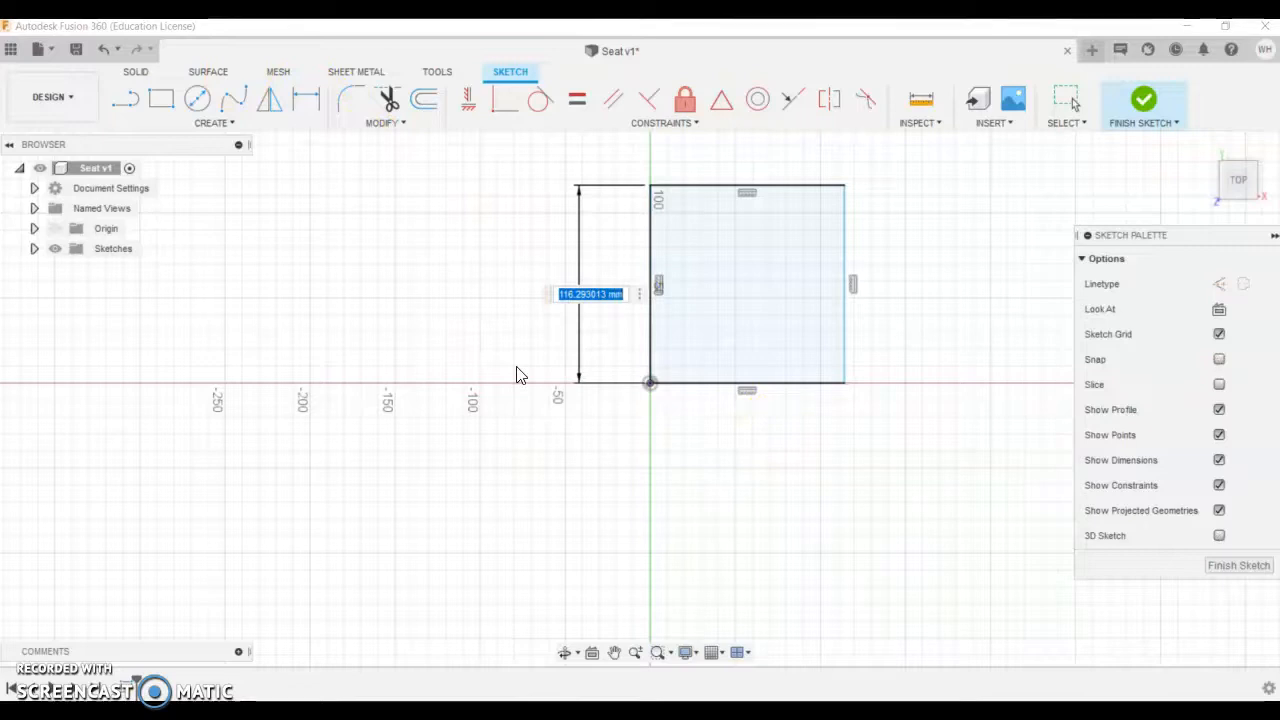
pyautogui.click(238, 123)
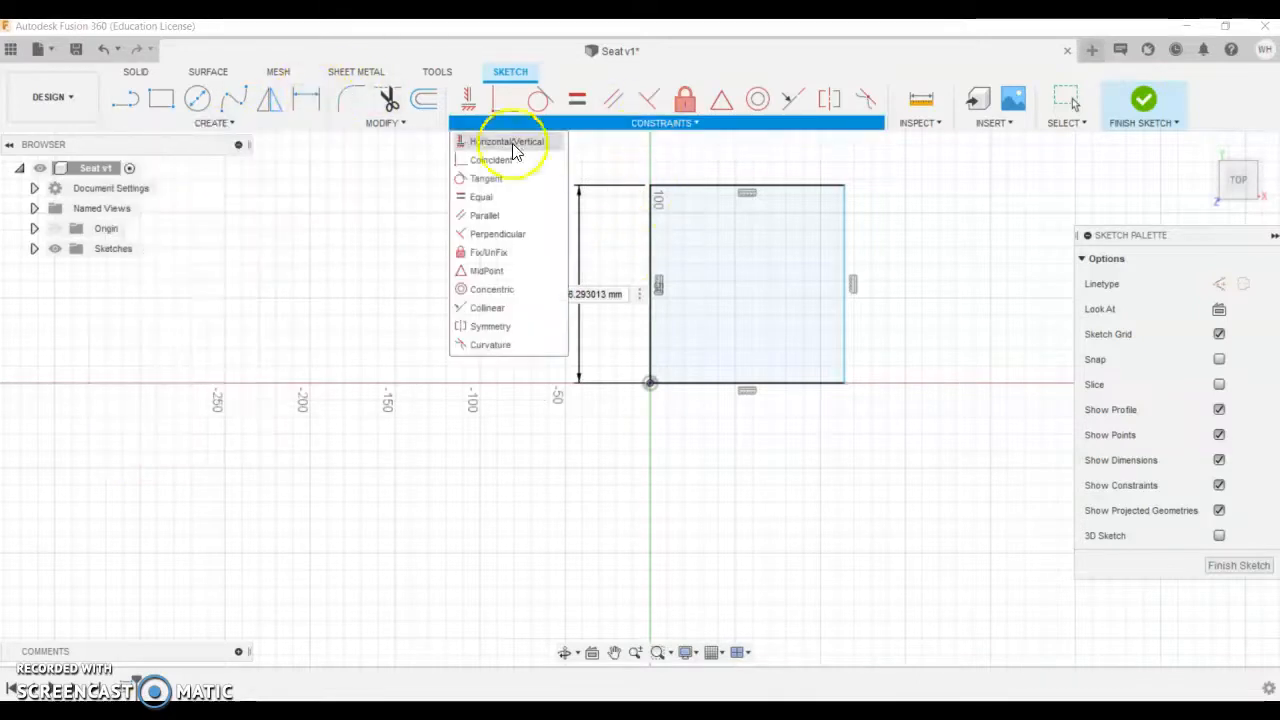
pyautogui.moveTo(400, 123)
pyautogui.click(620, 478)
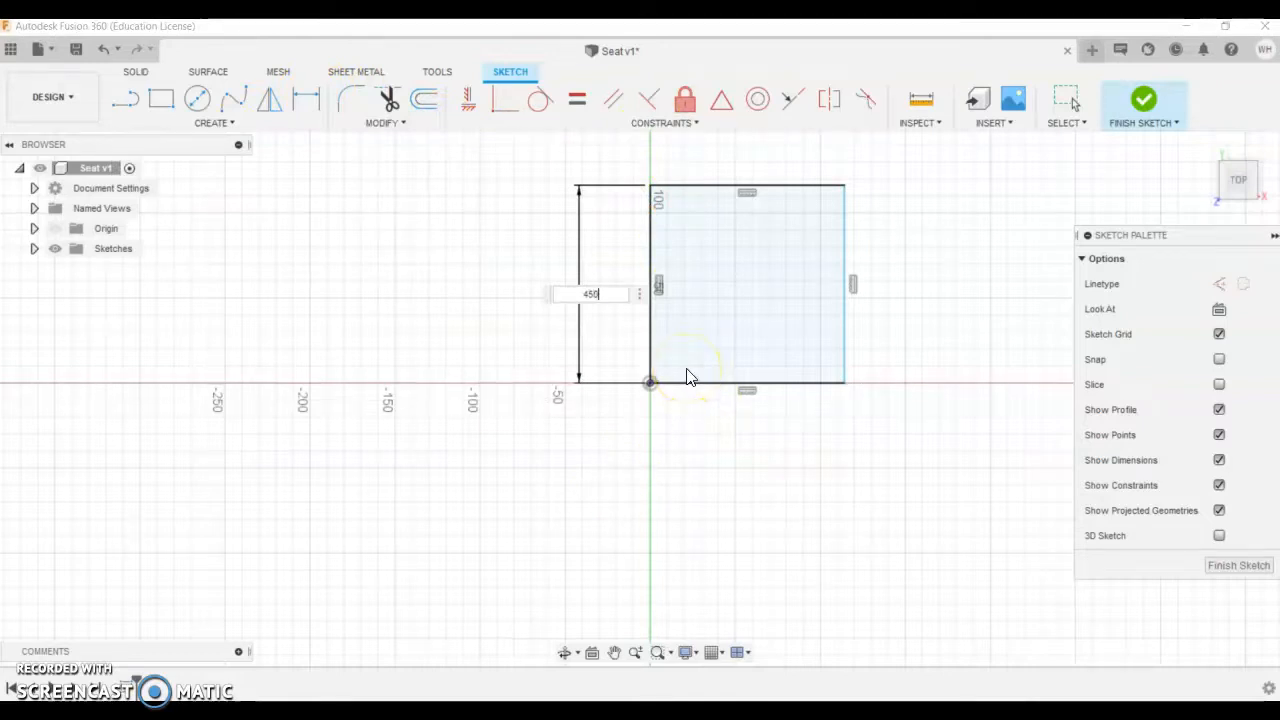
pyautogui.press('Return')
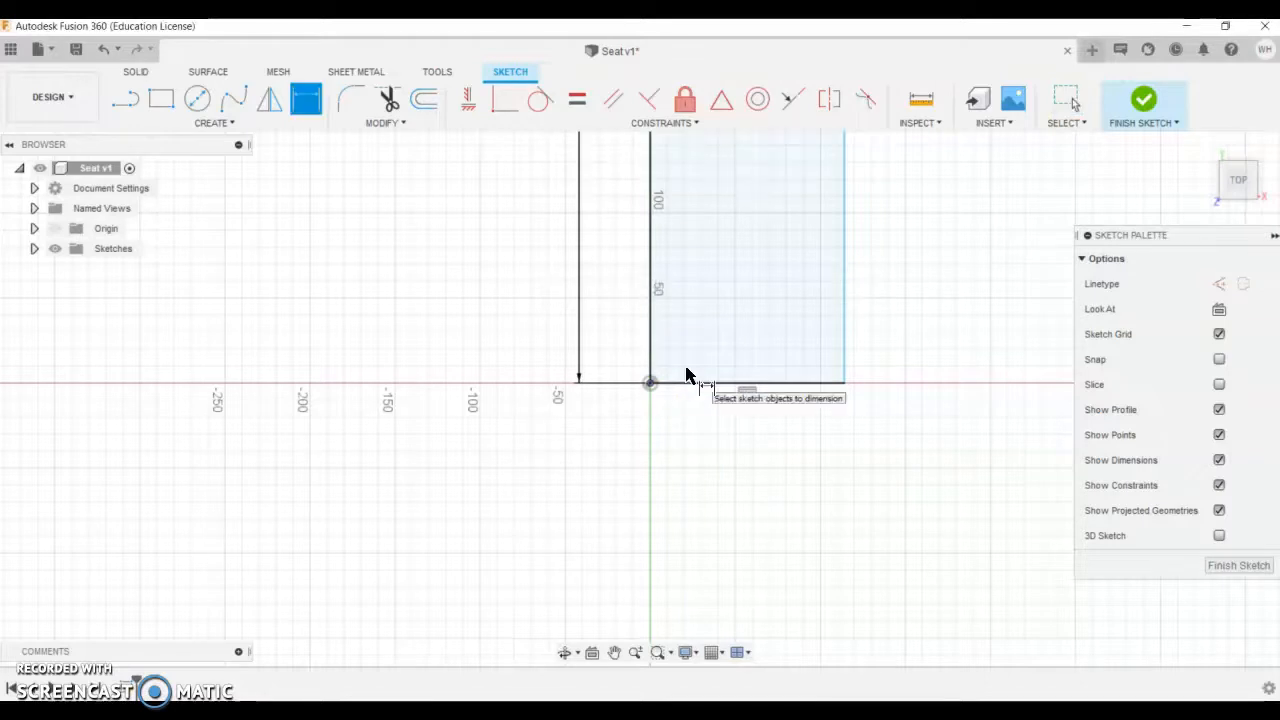
# - Dimension the rectangle's horizontal edge on the X axis and set it to 450 mm
pyautogui.scroll(-5, 746, 586)
pyautogui.scroll(3, 909, 335)
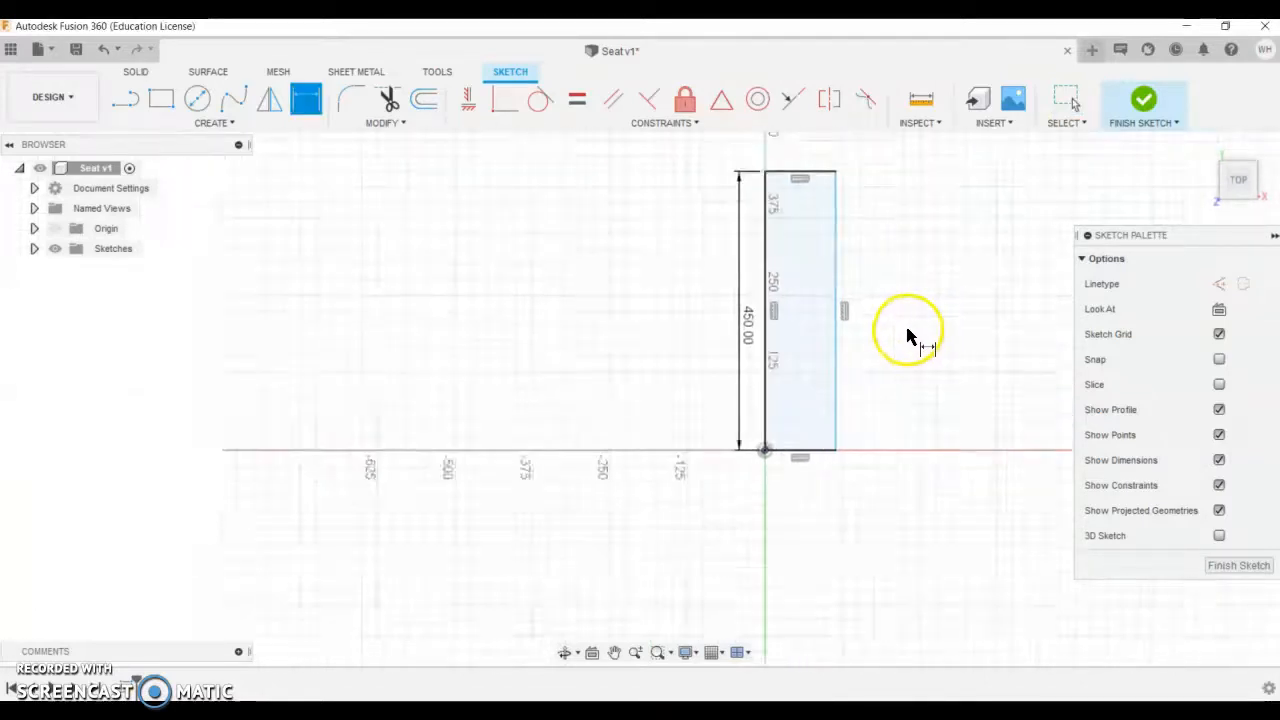
pyautogui.click(757, 497)
pyautogui.click(757, 560)
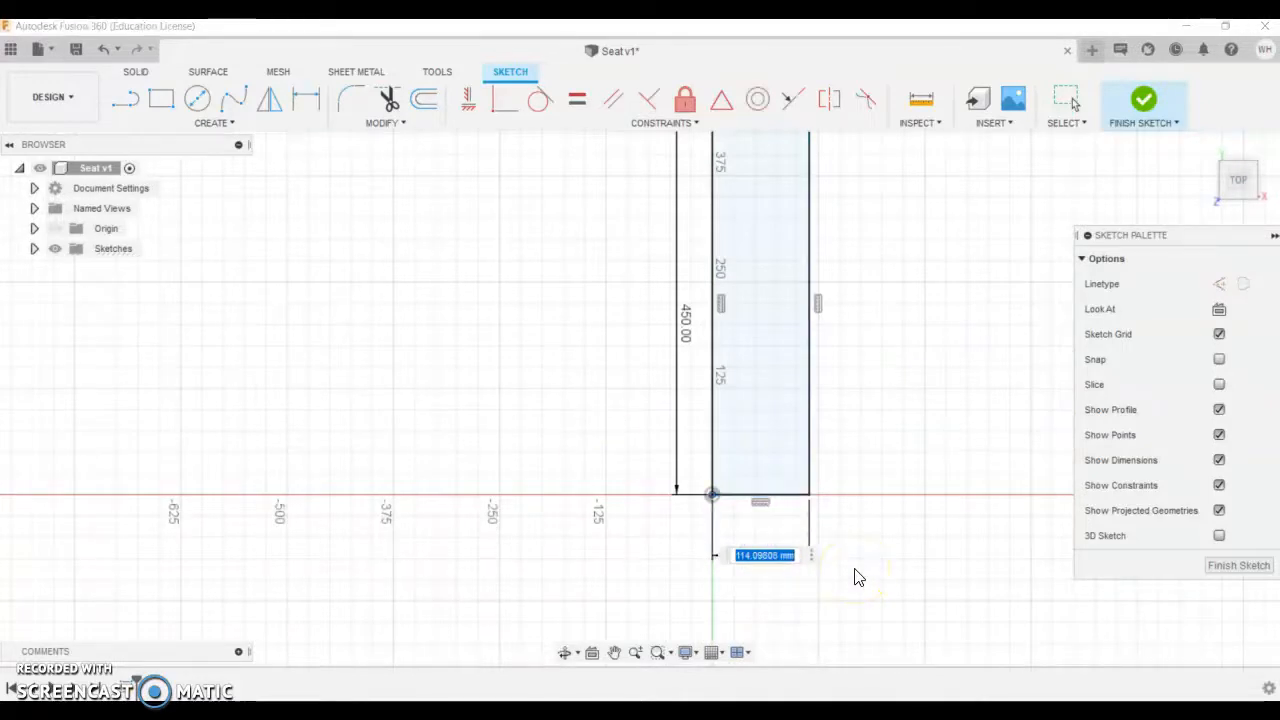
pyautogui.write('450')
pyautogui.press('Return')
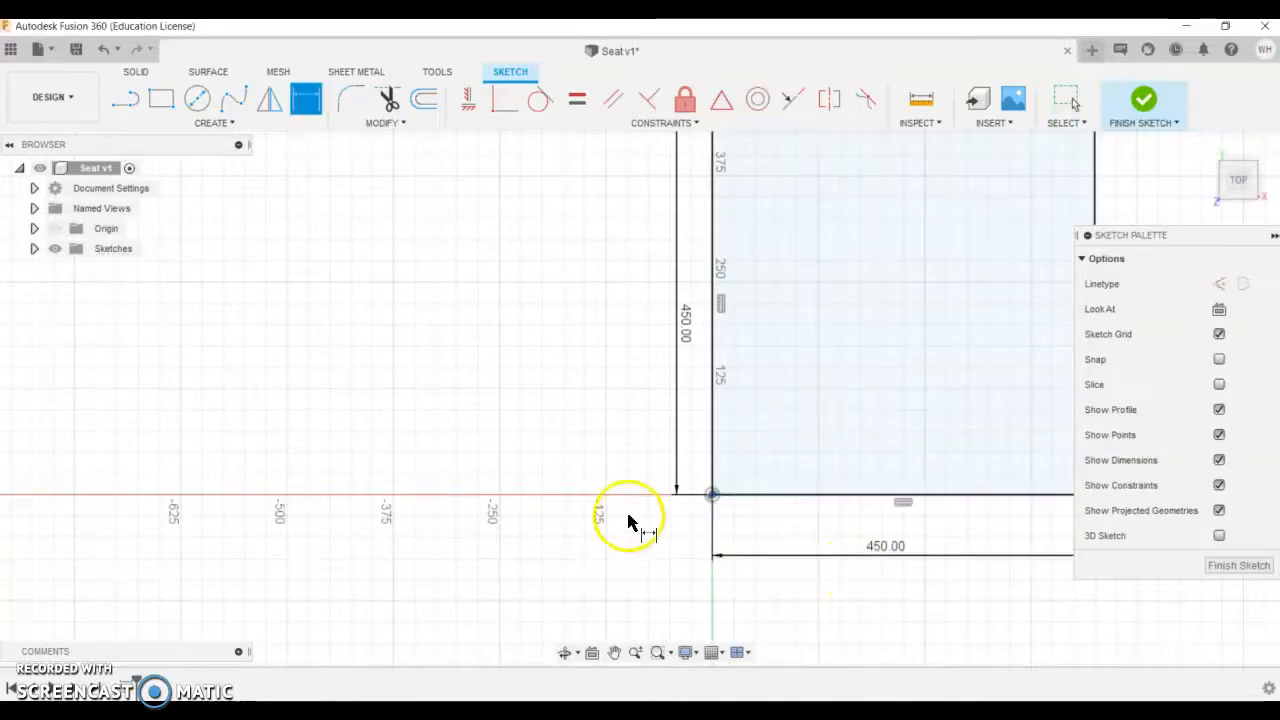
pyautogui.scroll(-3, 634, 517)
pyautogui.scroll(2, 708, 538)
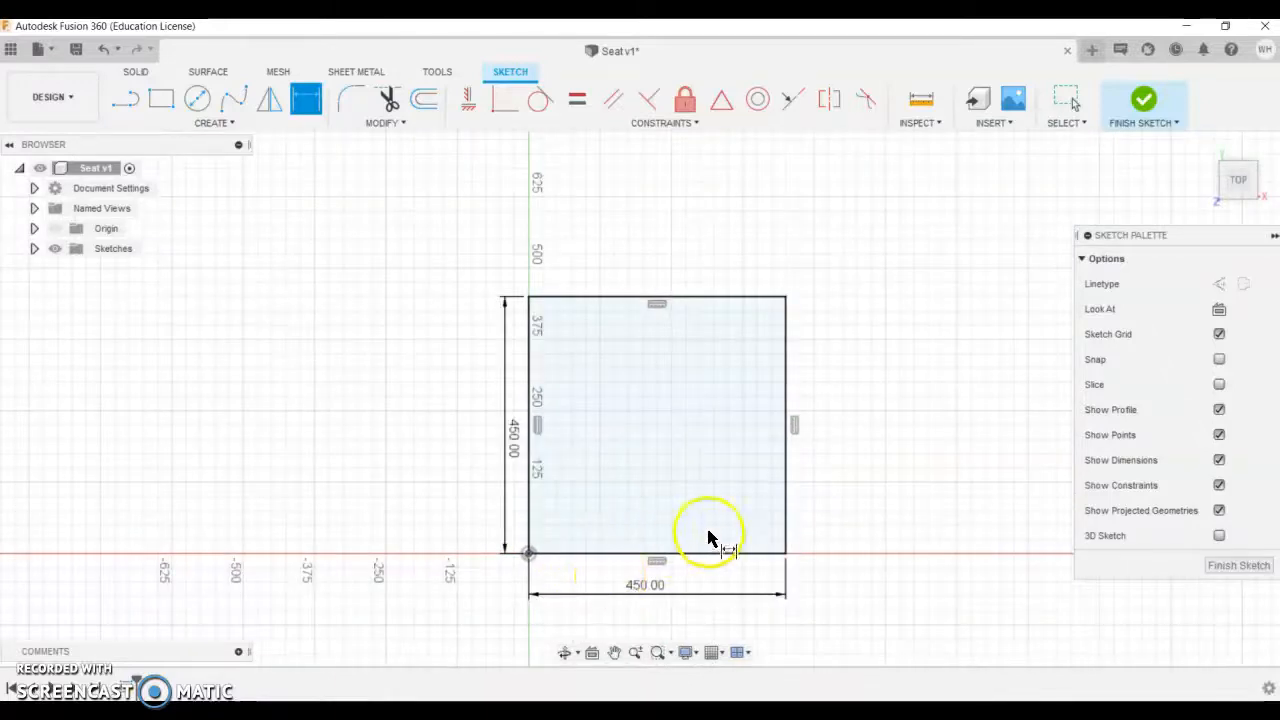
pyautogui.click(699, 297)
pyautogui.press('Escape')
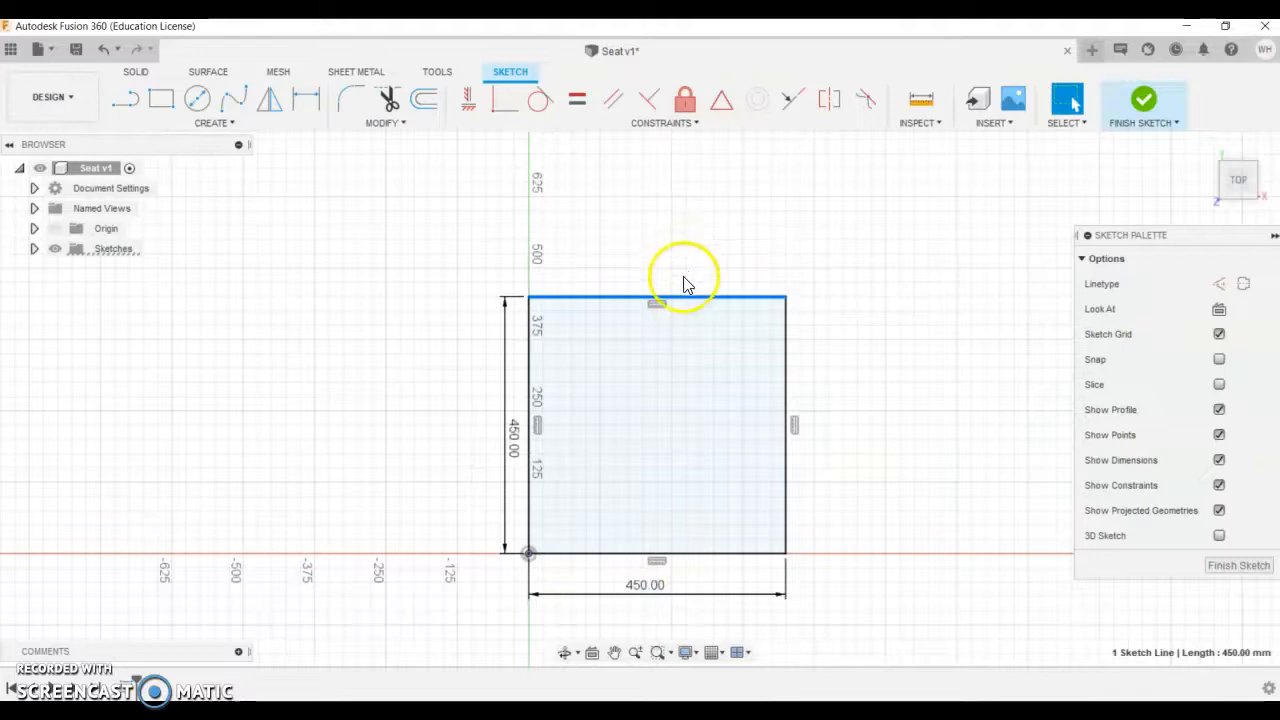
pyautogui.press('d')
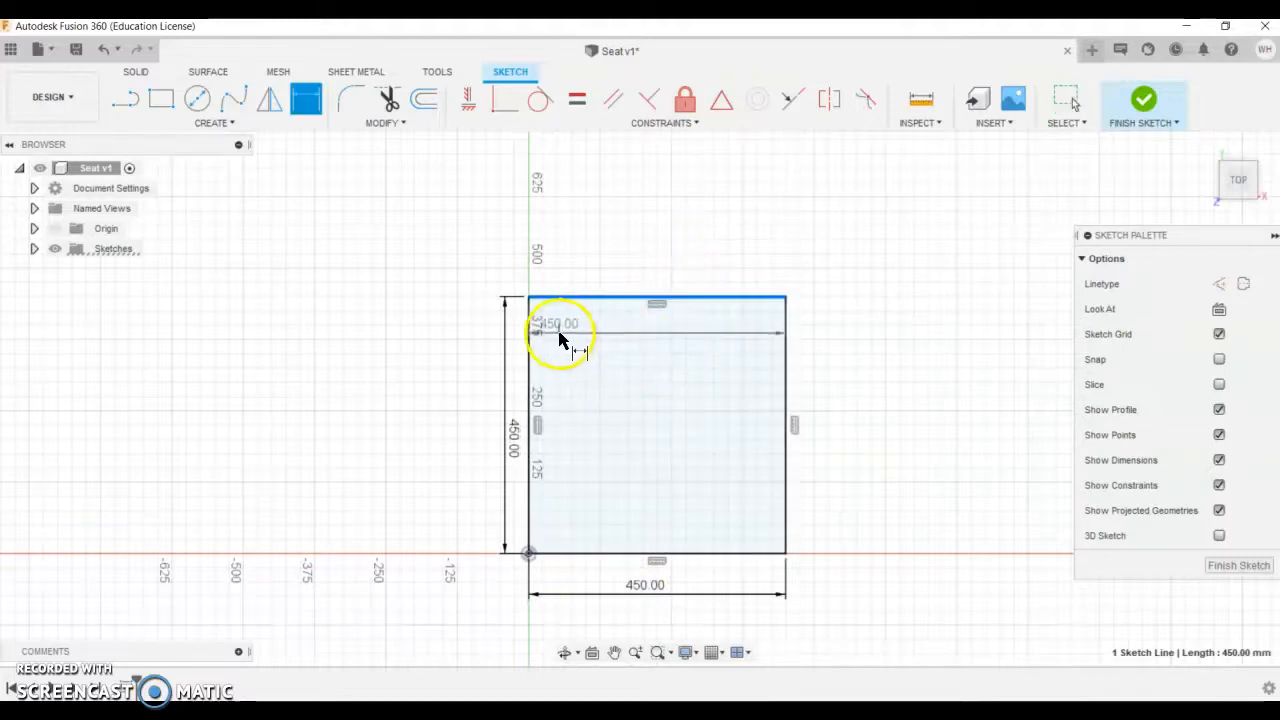
pyautogui.press('Escape')
pyautogui.click(857, 329)
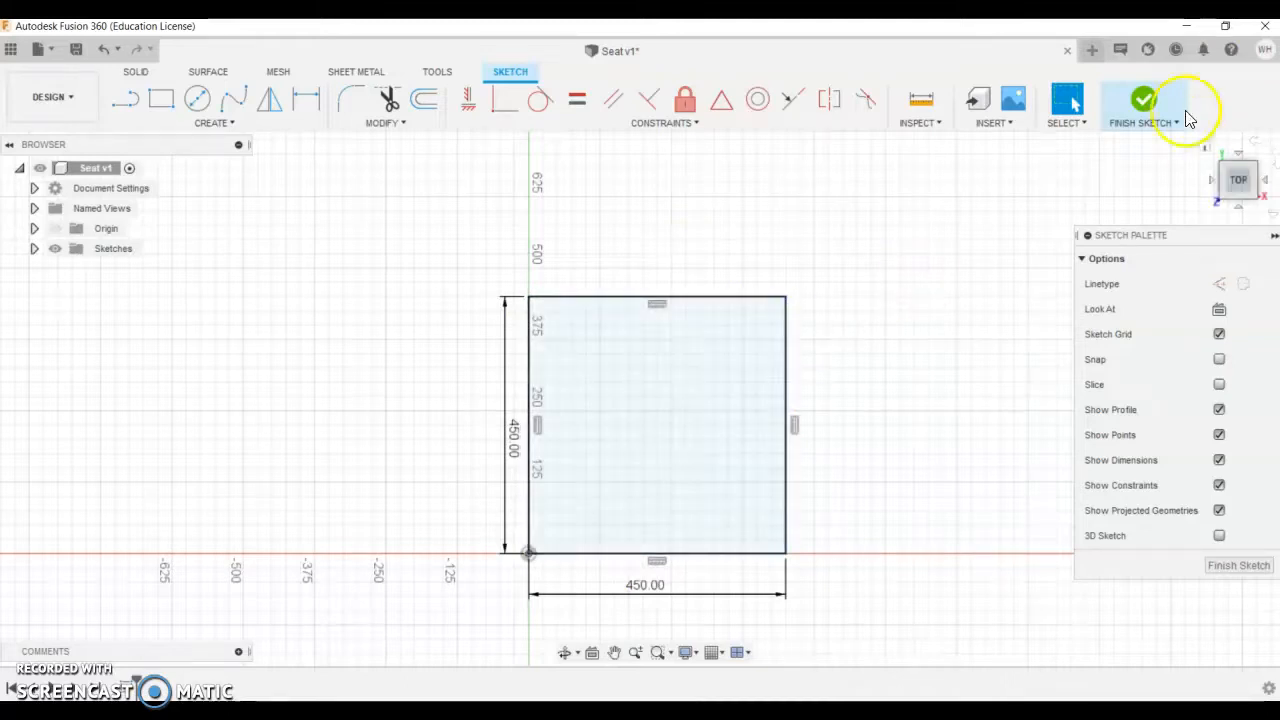
# - Finish the square sketch and switch the camera to Orthographic
pyautogui.click(1150, 117)
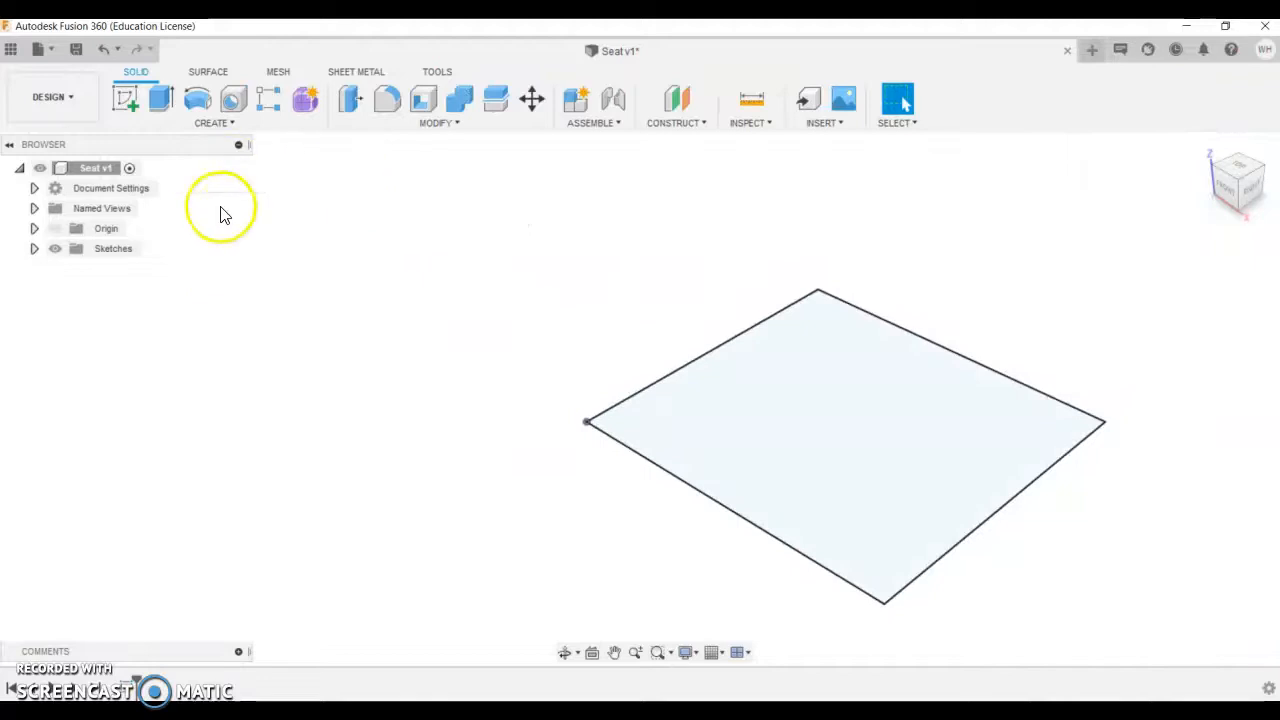
pyautogui.click(685, 652)
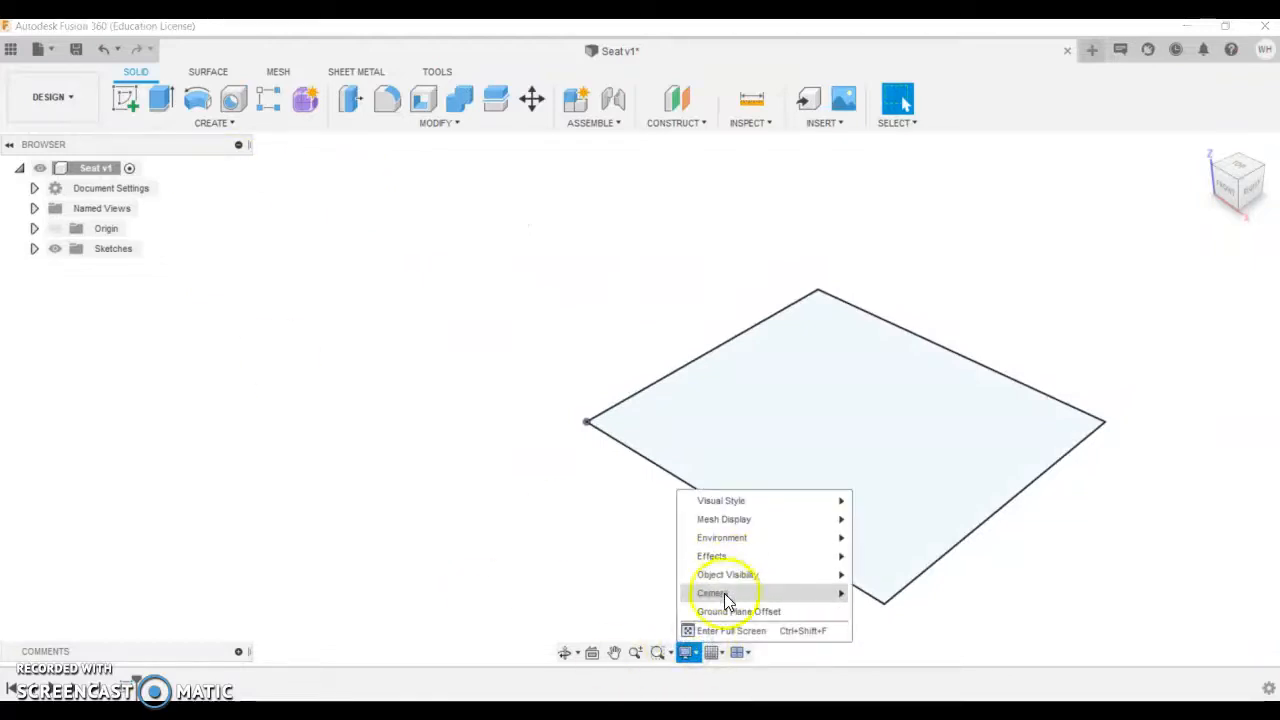
pyautogui.click(725, 596)
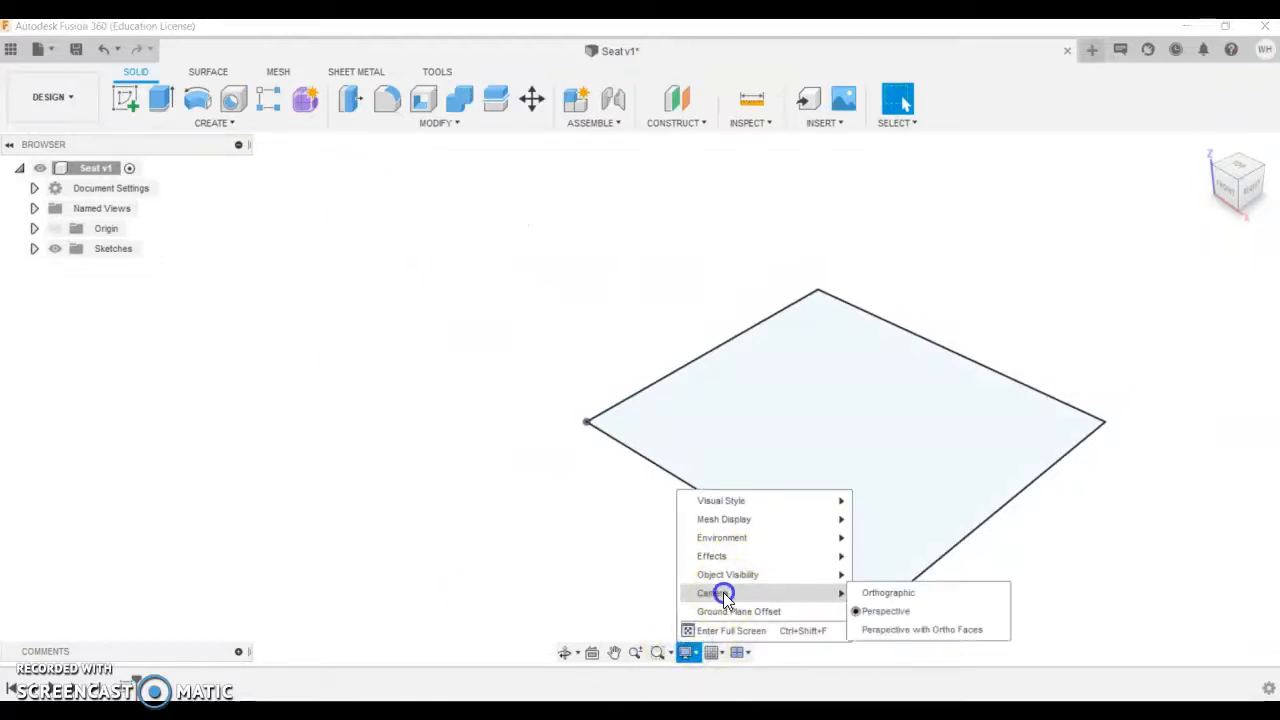
pyautogui.click(877, 594)
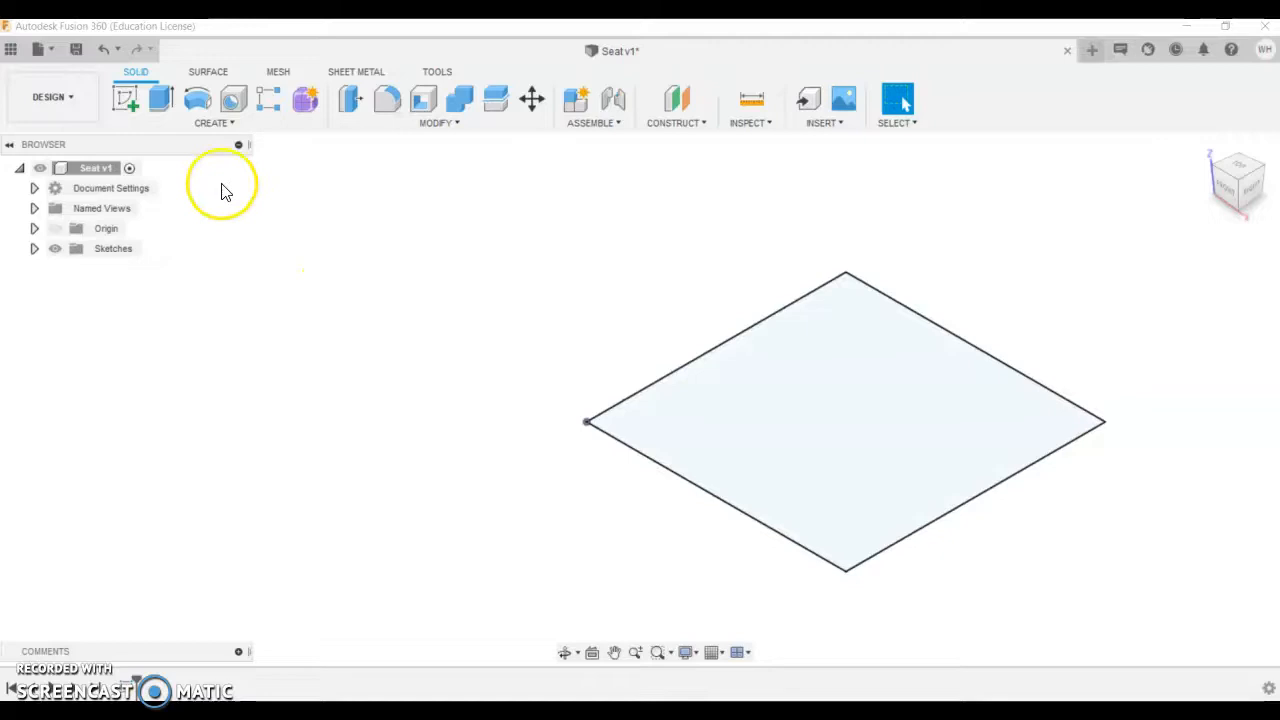
# - Extrude the square profile 12 mm upward as a new body
pyautogui.click(160, 97)
pyautogui.moveTo(845, 405); pyautogui.dragTo(850, 372)
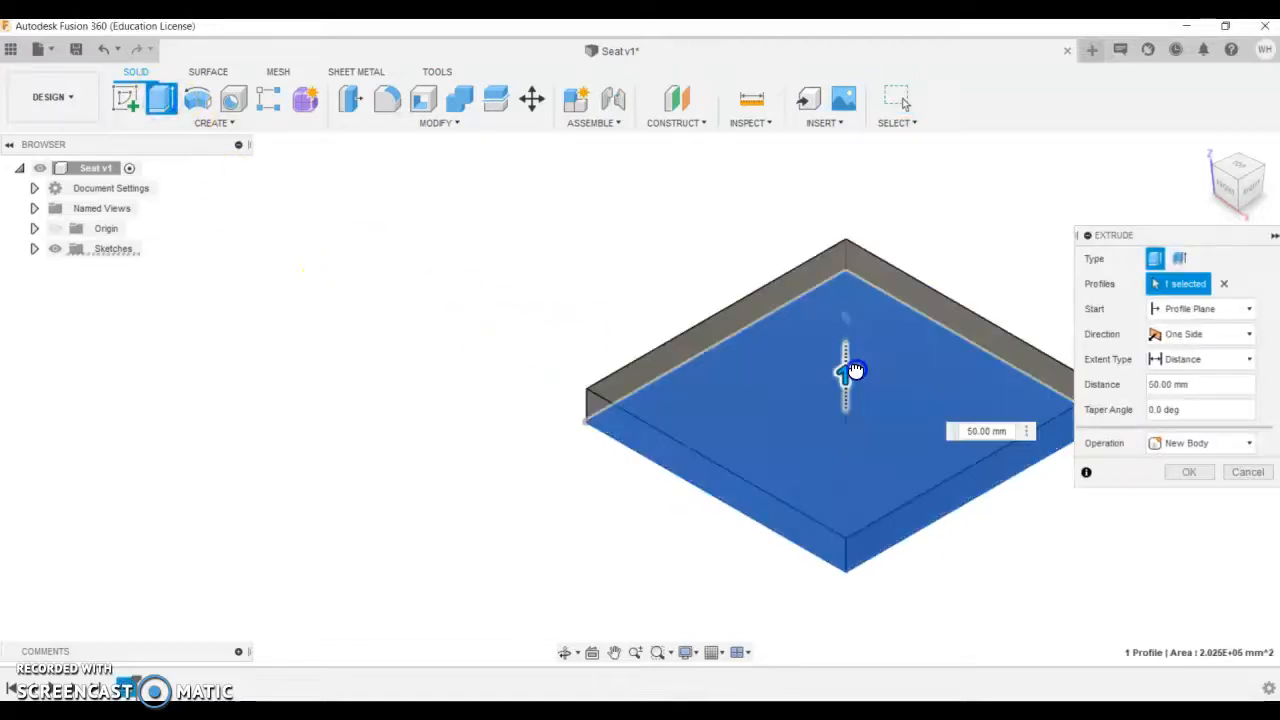
pyautogui.click(897, 400)
pyautogui.write('12')
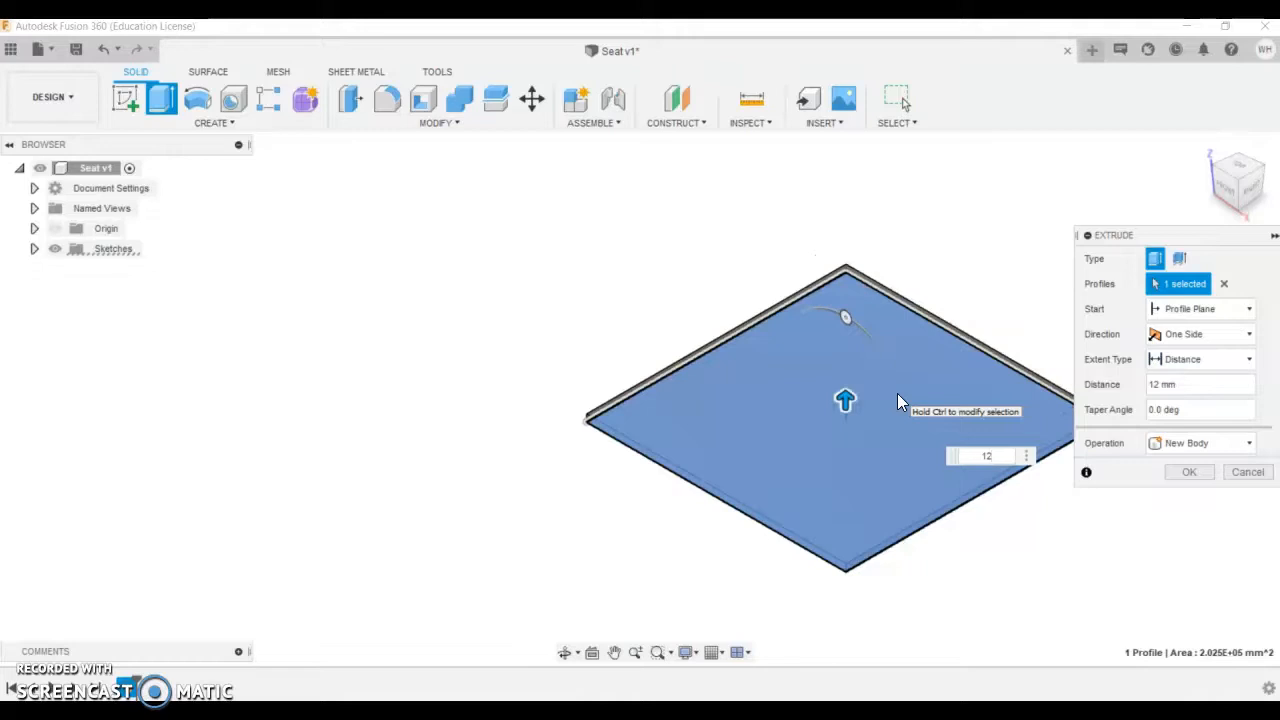
pyautogui.press('Return')
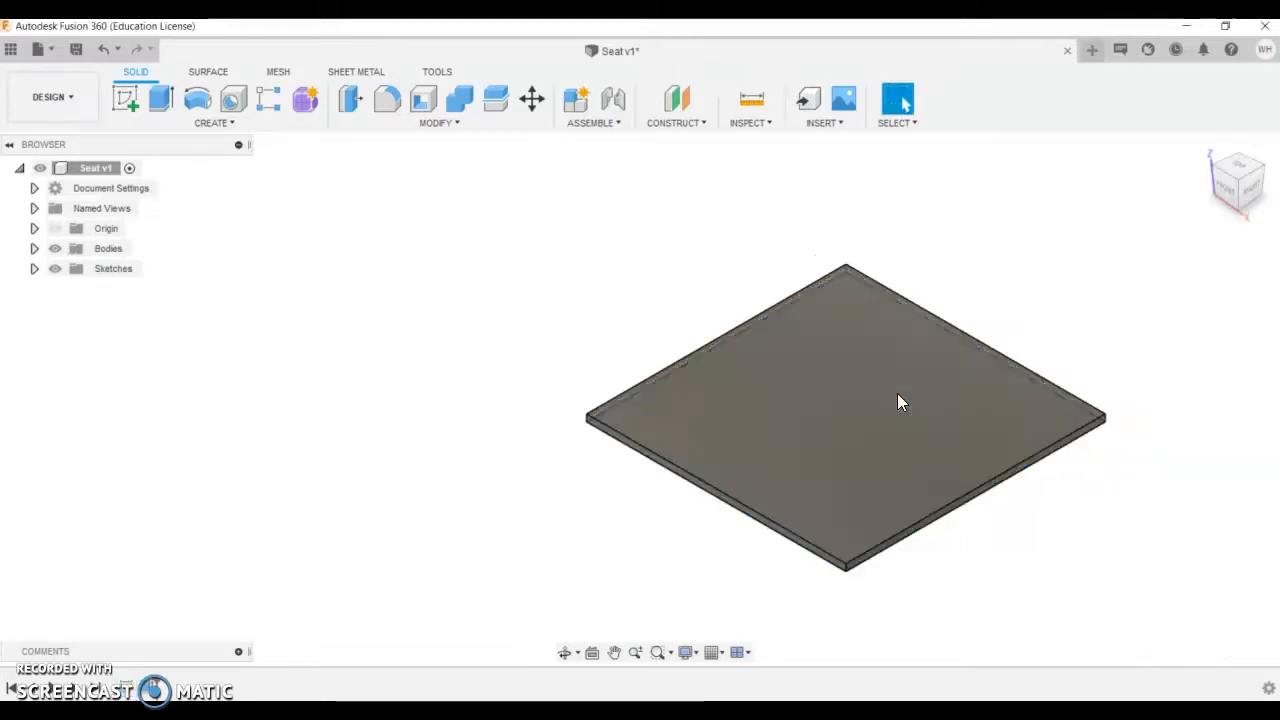
# - Start a sketch on the seat base's thin right-hand side face, at the positive X end
pyautogui.scroll(-3, 898, 394)
pyautogui.scroll(2, 987, 420)
pyautogui.scroll(1, 987, 424)
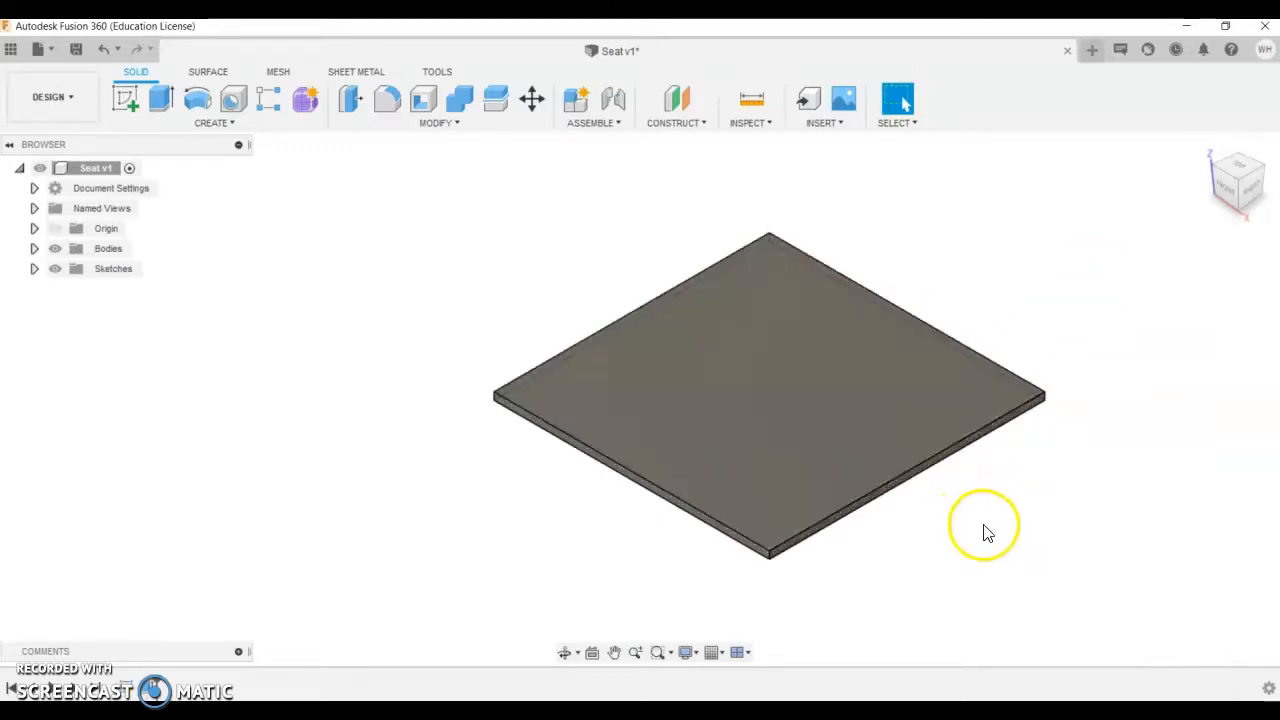
pyautogui.moveTo(1230, 189)
pyautogui.mouseDown()
pyautogui.moveTo(26, 189)
pyautogui.moveTo(26, 217)
pyautogui.moveTo(37, 184)
pyautogui.moveTo(5, 201)
pyautogui.moveTo(1252, 199)
pyautogui.moveTo(1235, 195)
pyautogui.mouseUp()
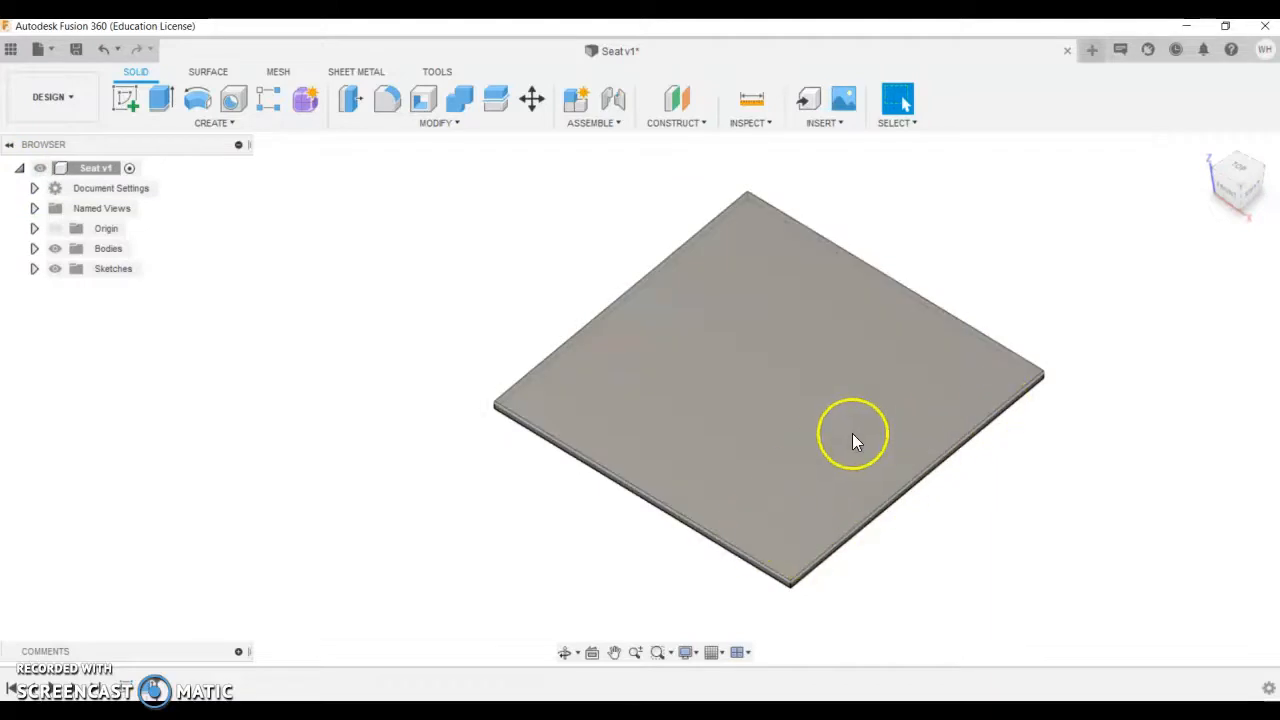
pyautogui.click(125, 105)
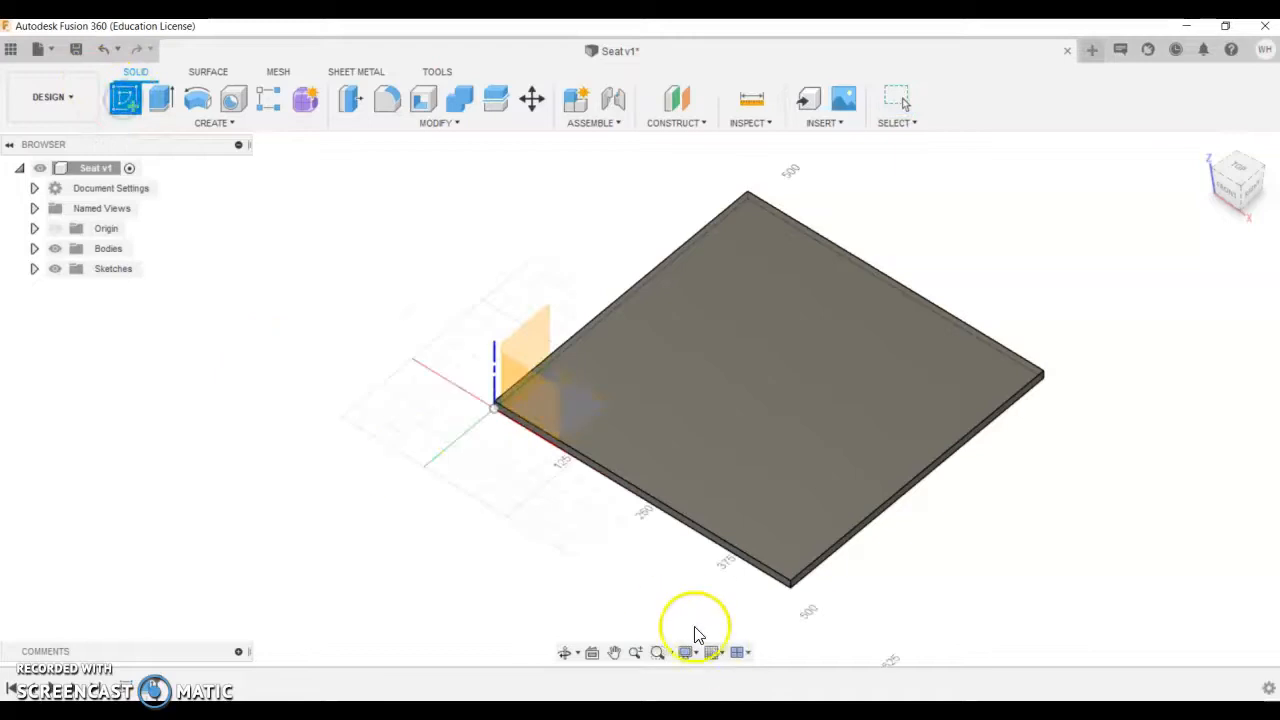
pyautogui.scroll(5, 900, 586)
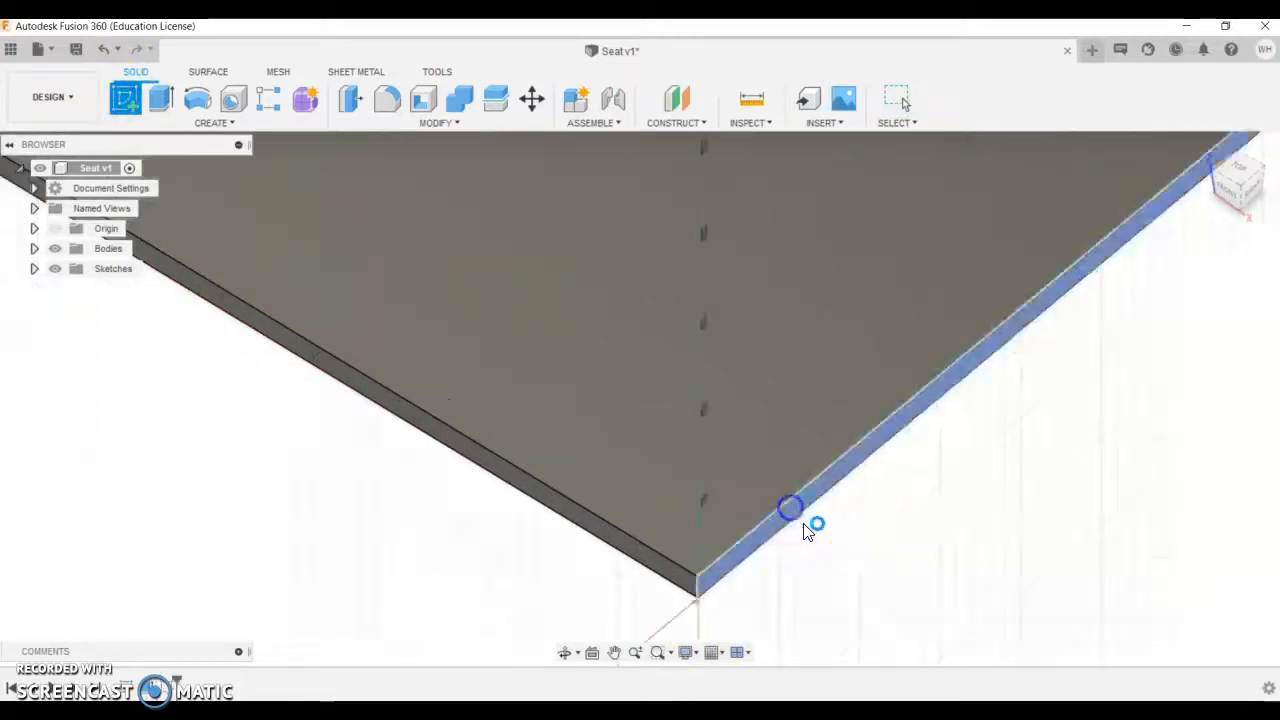
pyautogui.click(795, 512)
# - Sketch a 450 mm wide, 100 mm high two-point rectangle standing on the side face's upper edge, starting at its corner above the origin
pyautogui.scroll(-3, 700, 600)
pyautogui.scroll(6, 932, 463)
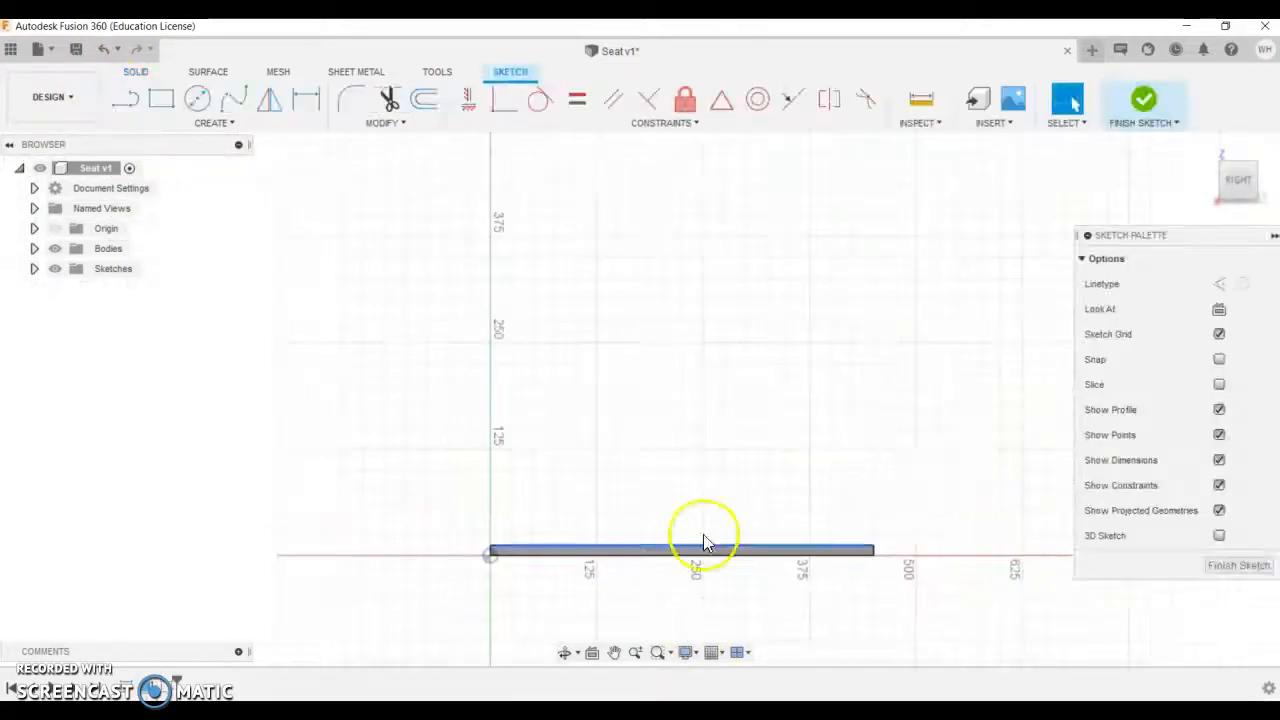
pyautogui.click(161, 98)
pyautogui.moveTo(257, 590); pyautogui.dragTo(978, 397)
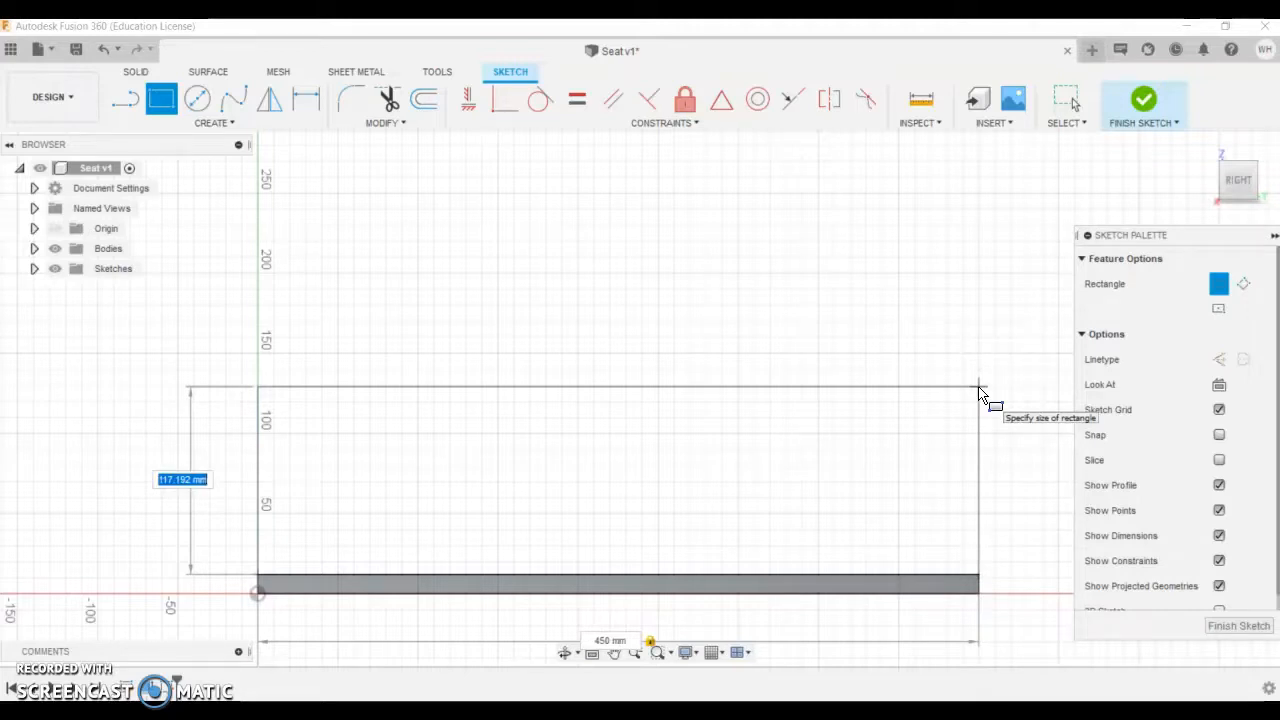
pyautogui.press('Tab')
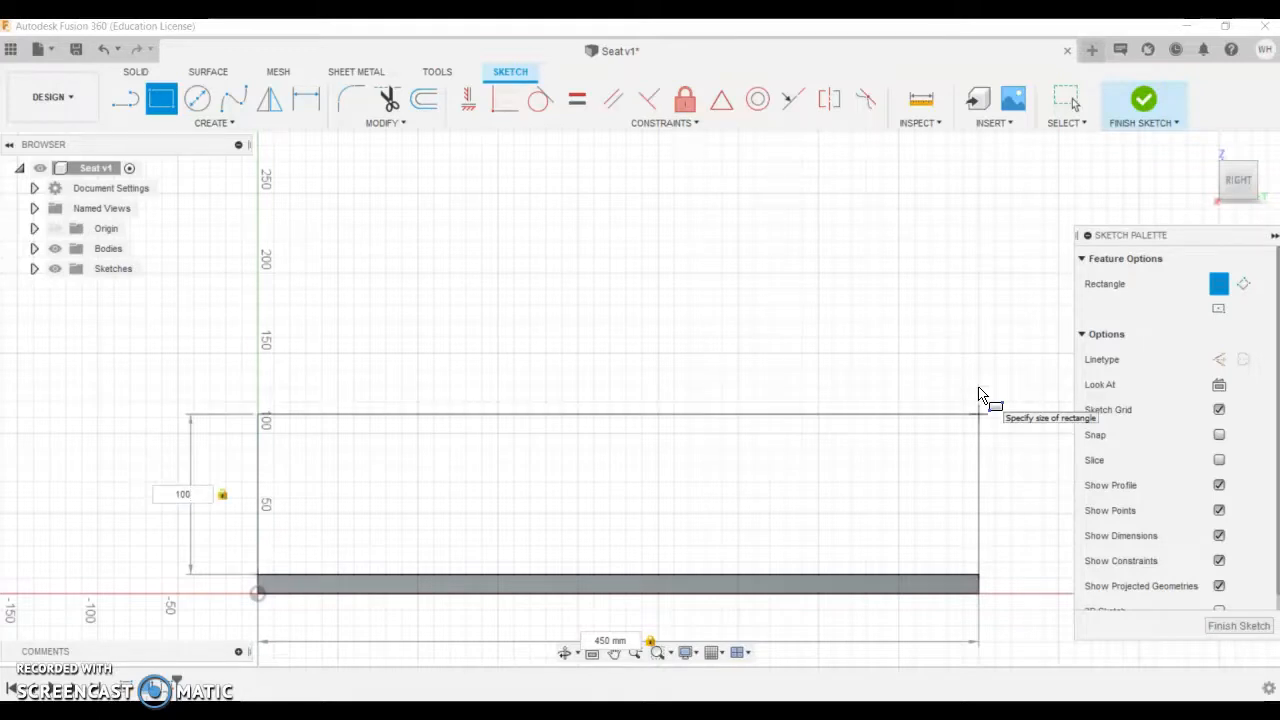
pyautogui.press('Return')
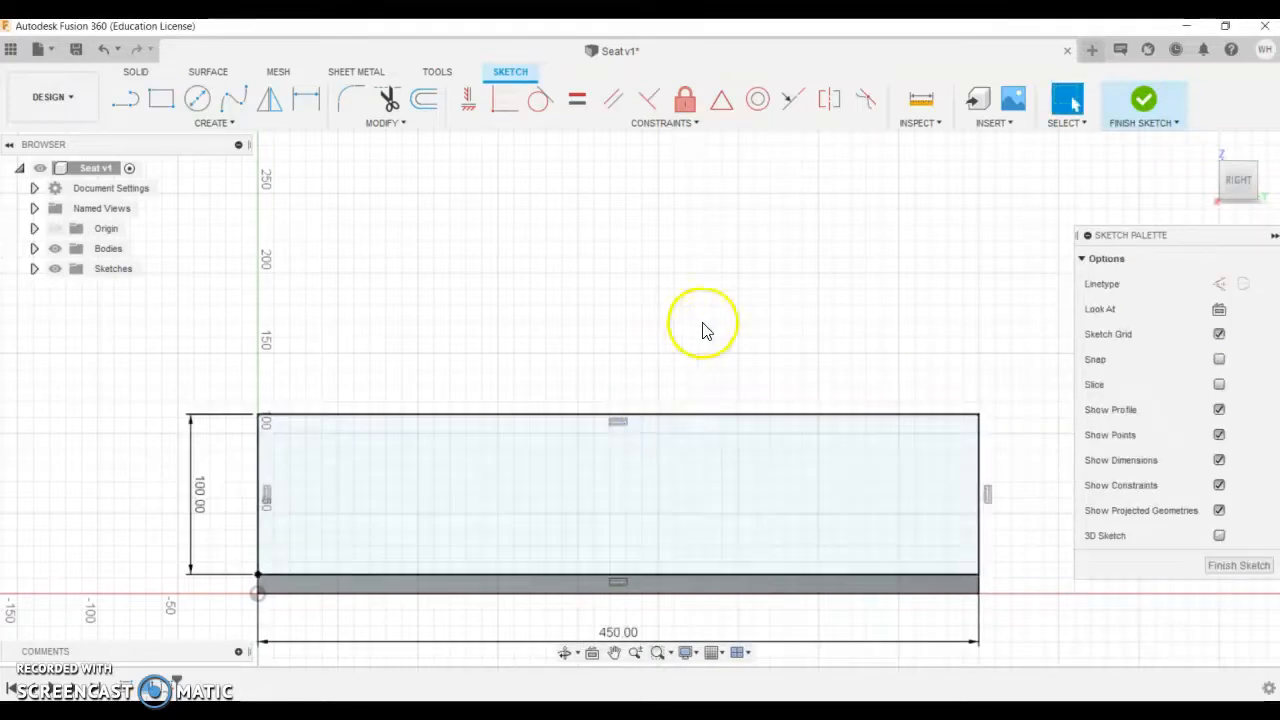
# - Examine in 3D how the upright side rectangle stands on the edge of the seat base
pyautogui.moveTo(1256, 188)
pyautogui.mouseDown()
pyautogui.moveTo(23, 189)
pyautogui.moveTo(23, 251)
pyautogui.moveTo(23, 189)
pyautogui.moveTo(58, 198)
pyautogui.mouseUp()
pyautogui.scroll(-6, 623, 441)
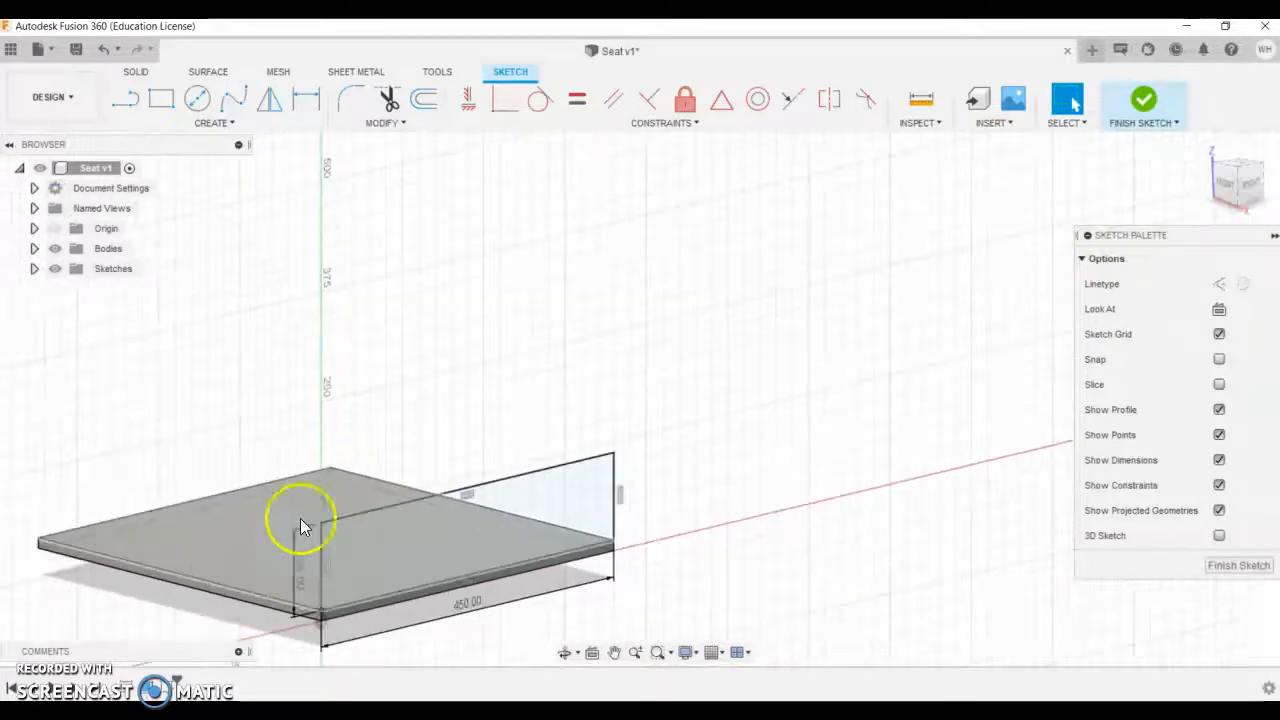
pyautogui.scroll(5, 460, 462)
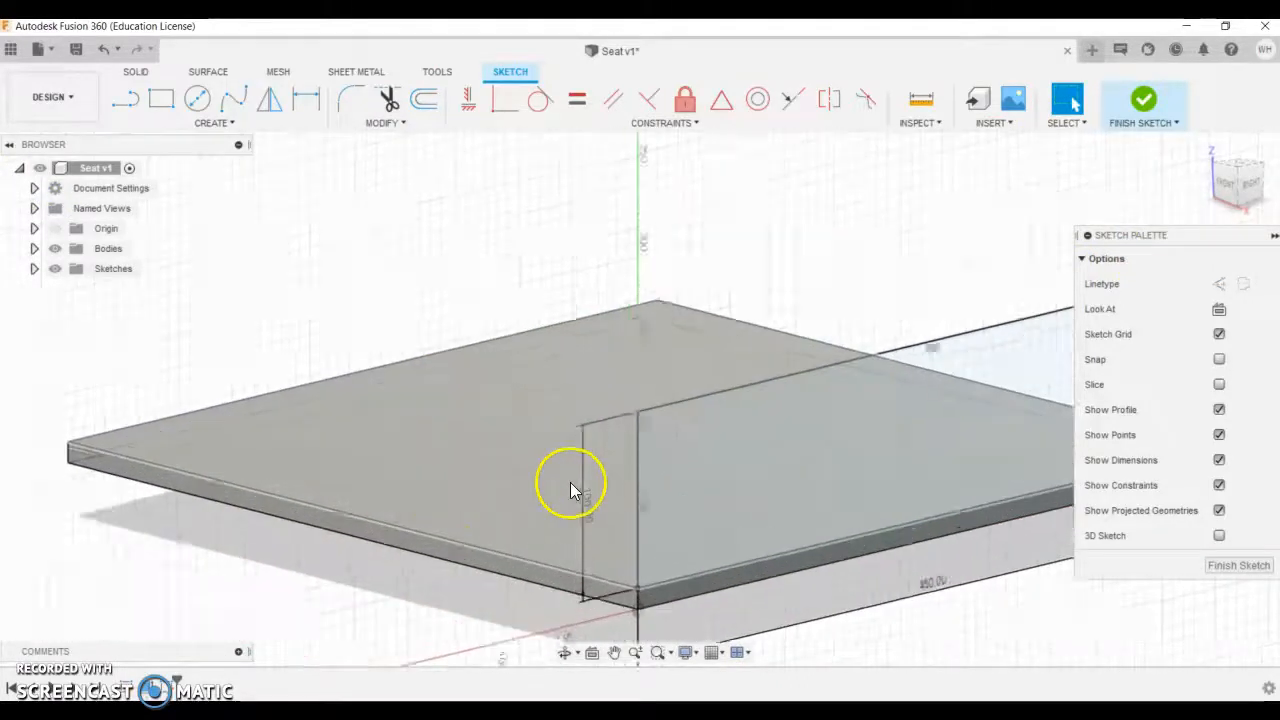
pyautogui.scroll(-3, 650, 480)
pyautogui.scroll(-1, 725, 473)
pyautogui.scroll(5, 840, 449)
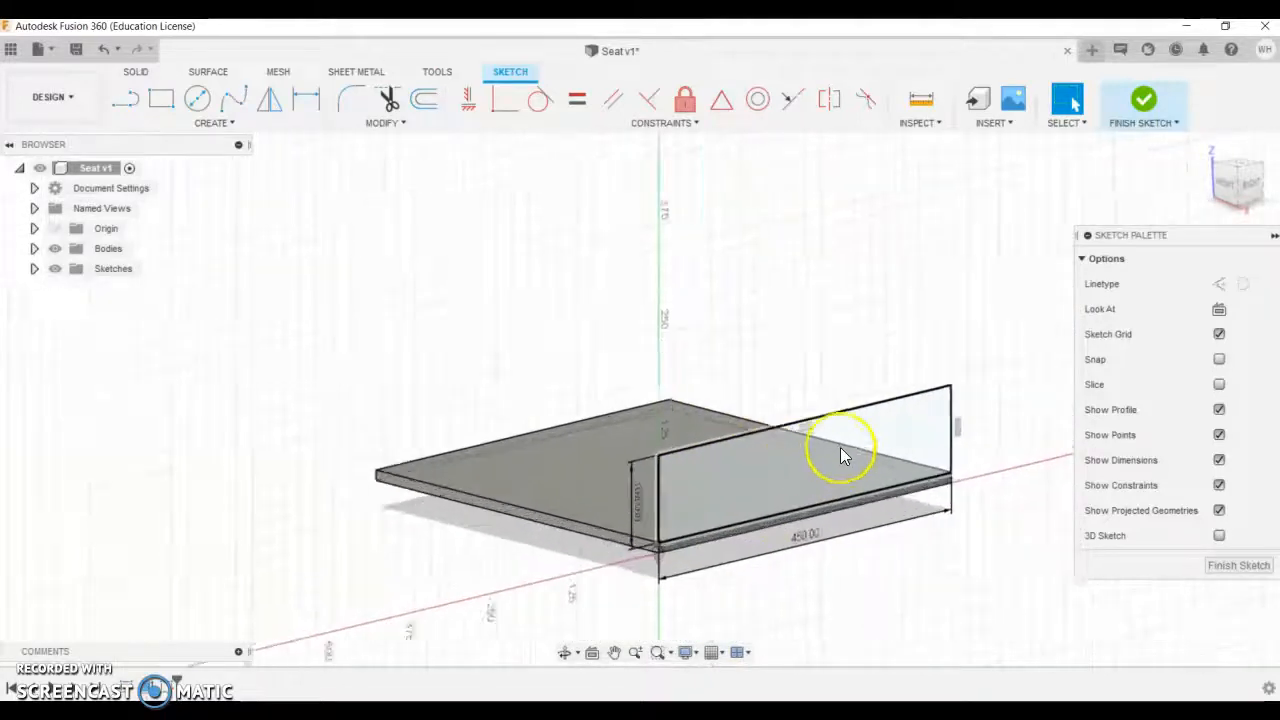
pyautogui.scroll(-2, 838, 455)
pyautogui.scroll(-7, 749, 391)
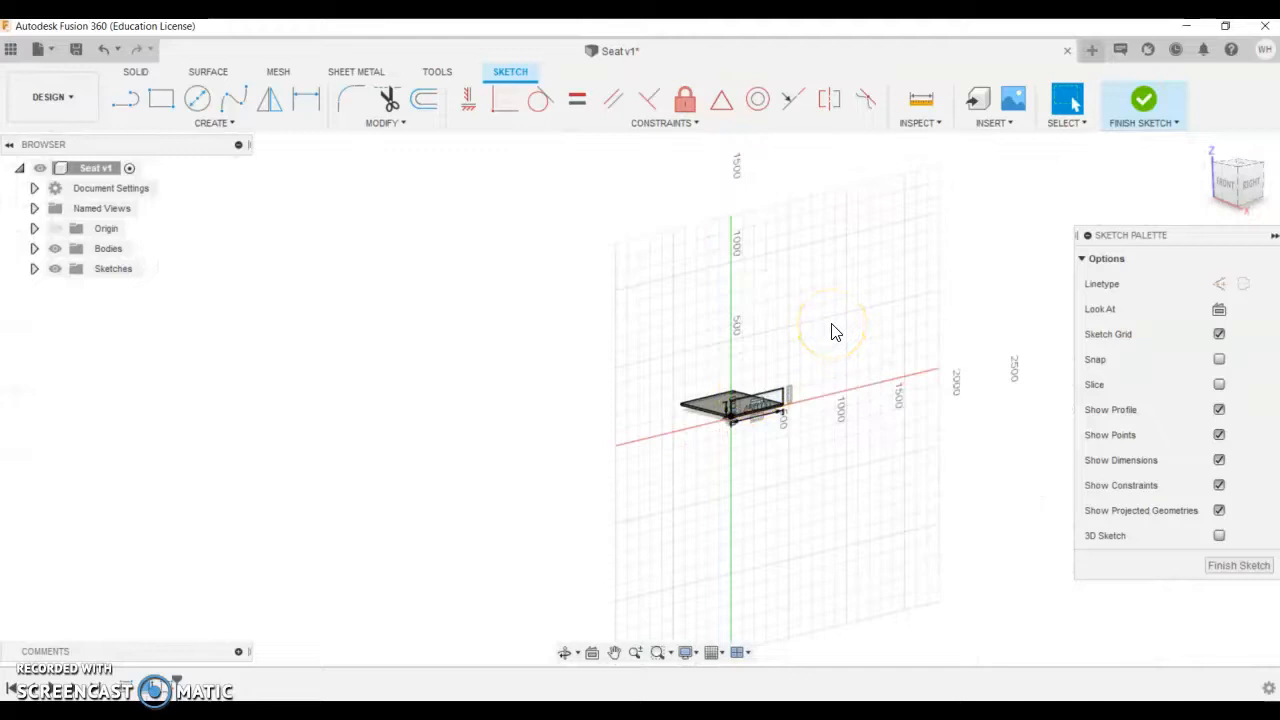
pyautogui.scroll(2, 768, 392)
pyautogui.scroll(1, 687, 398)
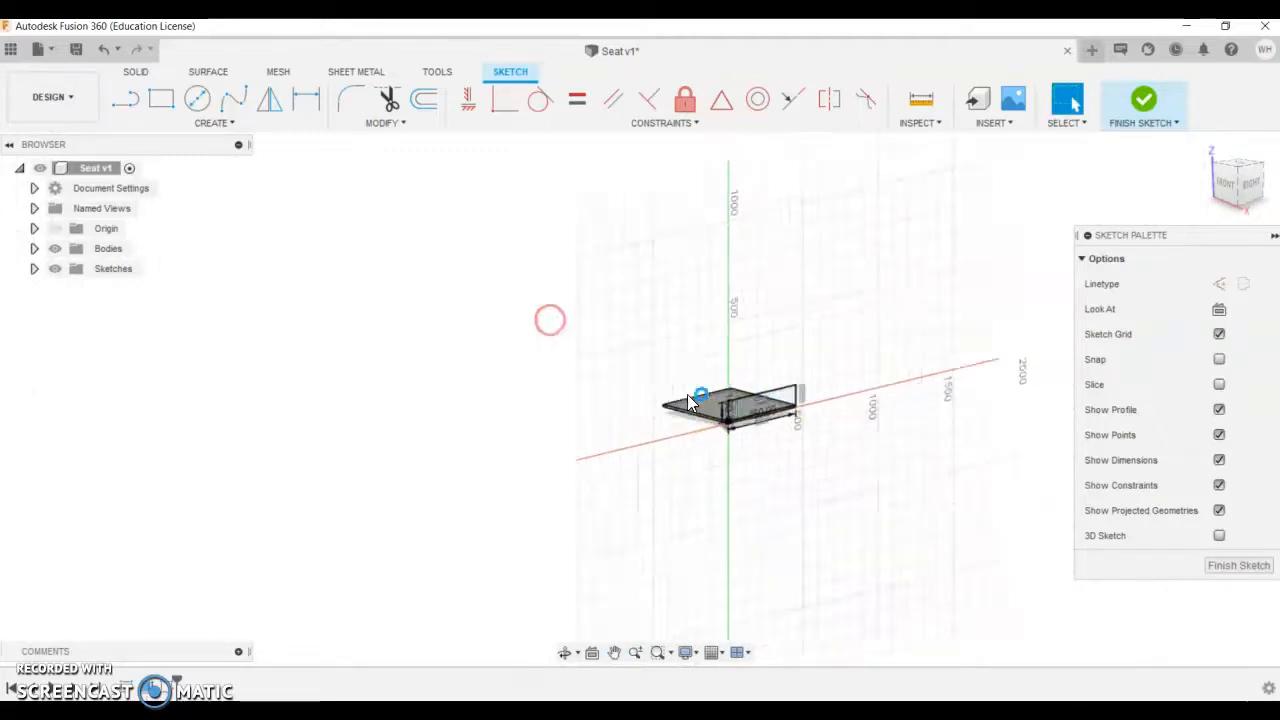
pyautogui.scroll(5, 687, 394)
pyautogui.scroll(-5, 692, 528)
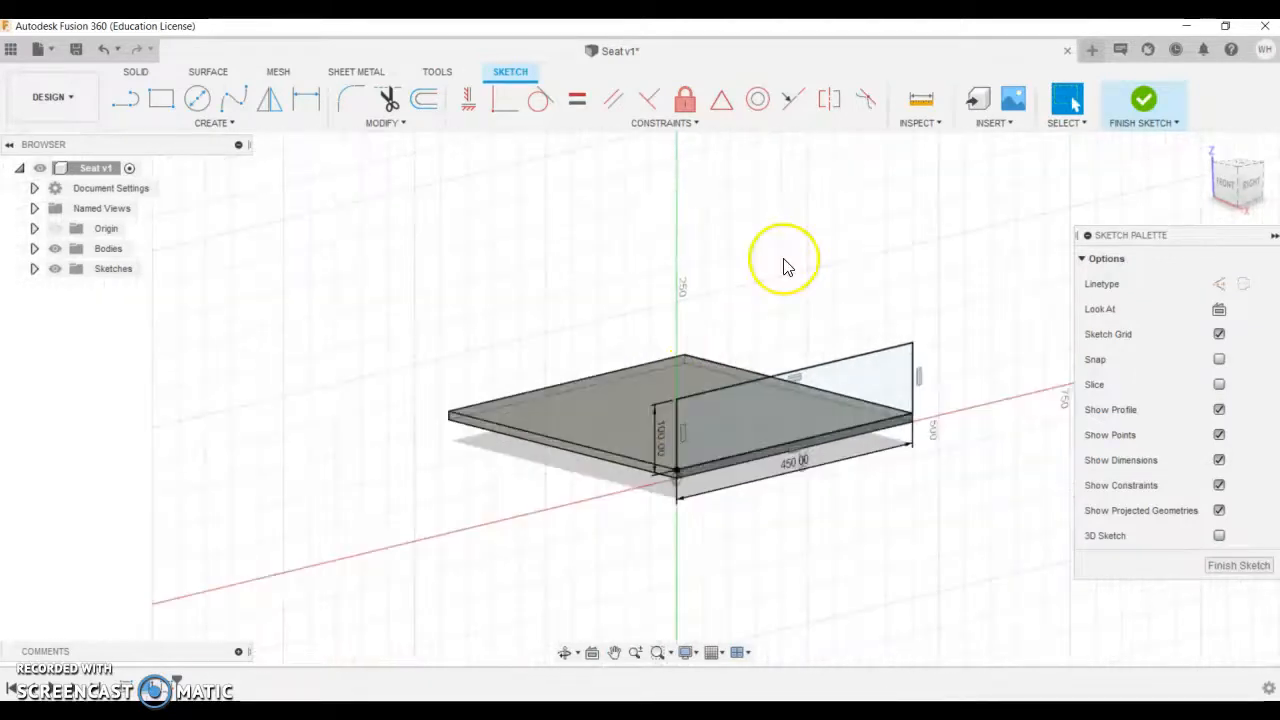
pyautogui.scroll(2, 777, 260)
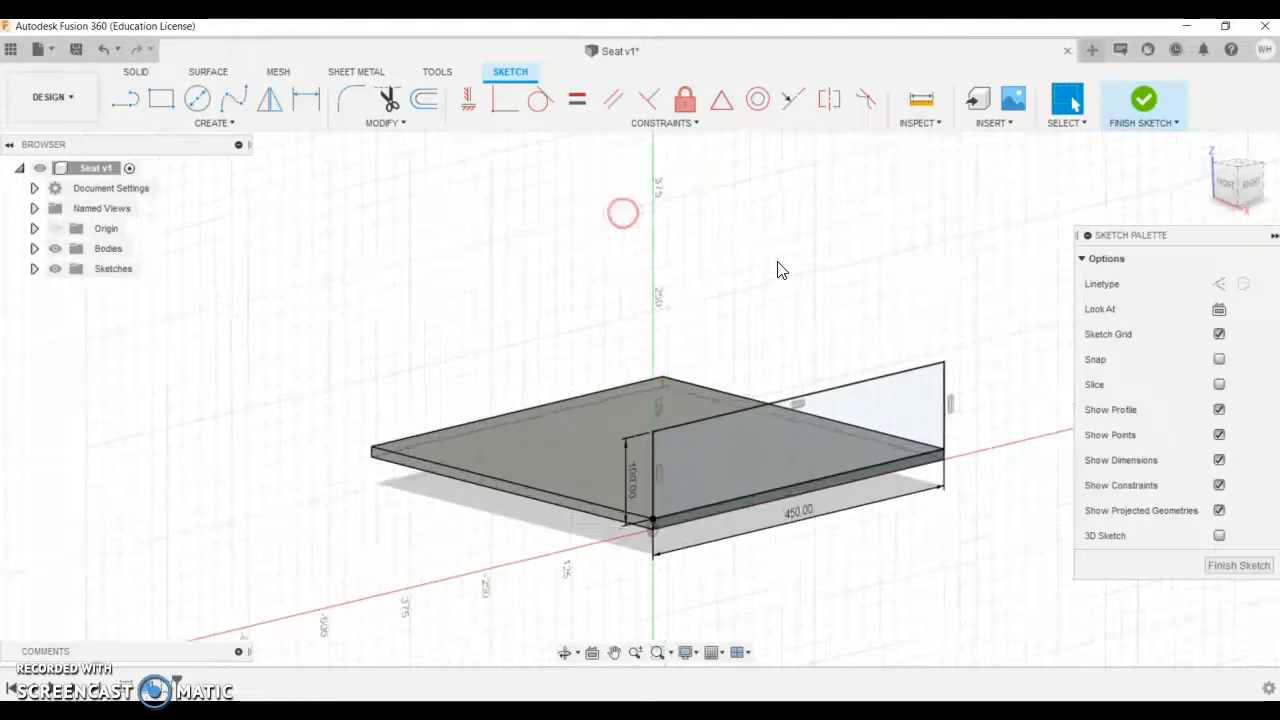
pyautogui.scroll(3, 820, 314)
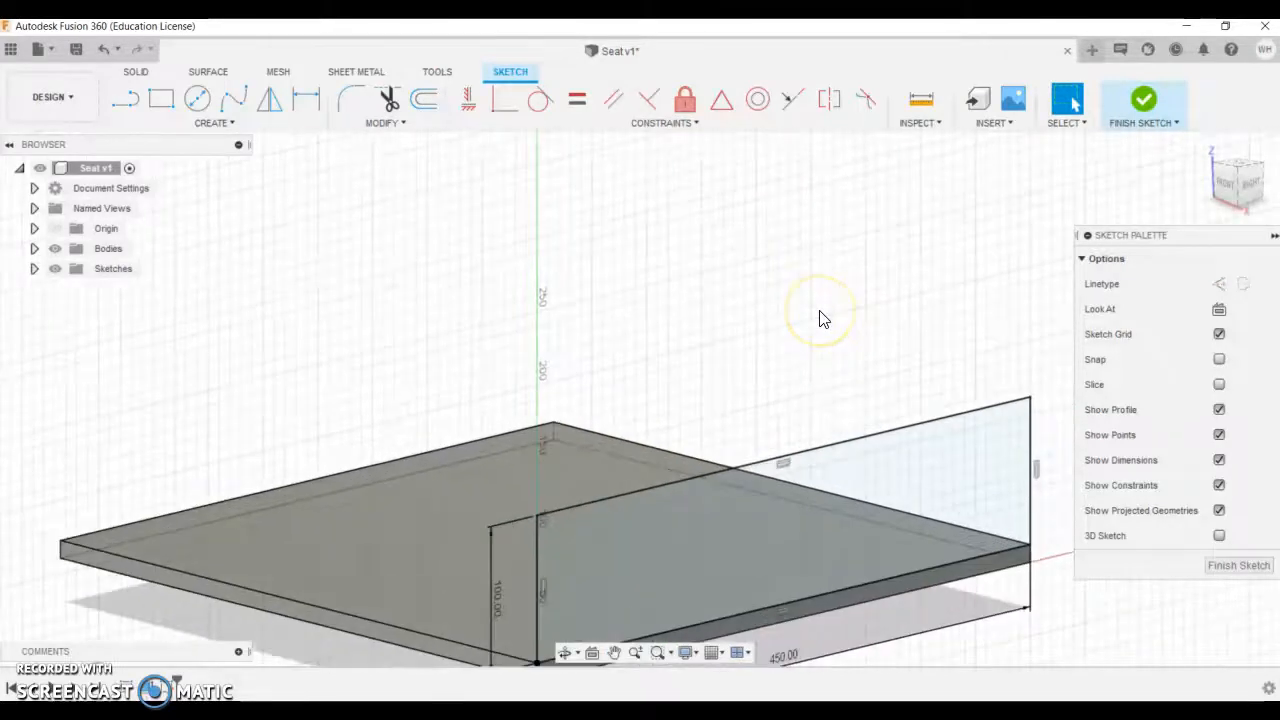
# - Finish the sketch and extrude the upright side rectangle -12 mm, inward over the seat base, joined to the base
pyautogui.scroll(-3, 820, 314)
pyautogui.moveTo(686, 289)
pyautogui.keyDown('shift'); pyautogui.mouseDown(button='middle')
pyautogui.moveTo(730, 300)
pyautogui.moveTo(651, 286)
pyautogui.moveTo(741, 289)
pyautogui.moveTo(740, 305)
pyautogui.mouseUp(button='middle'); pyautogui.keyUp('shift')
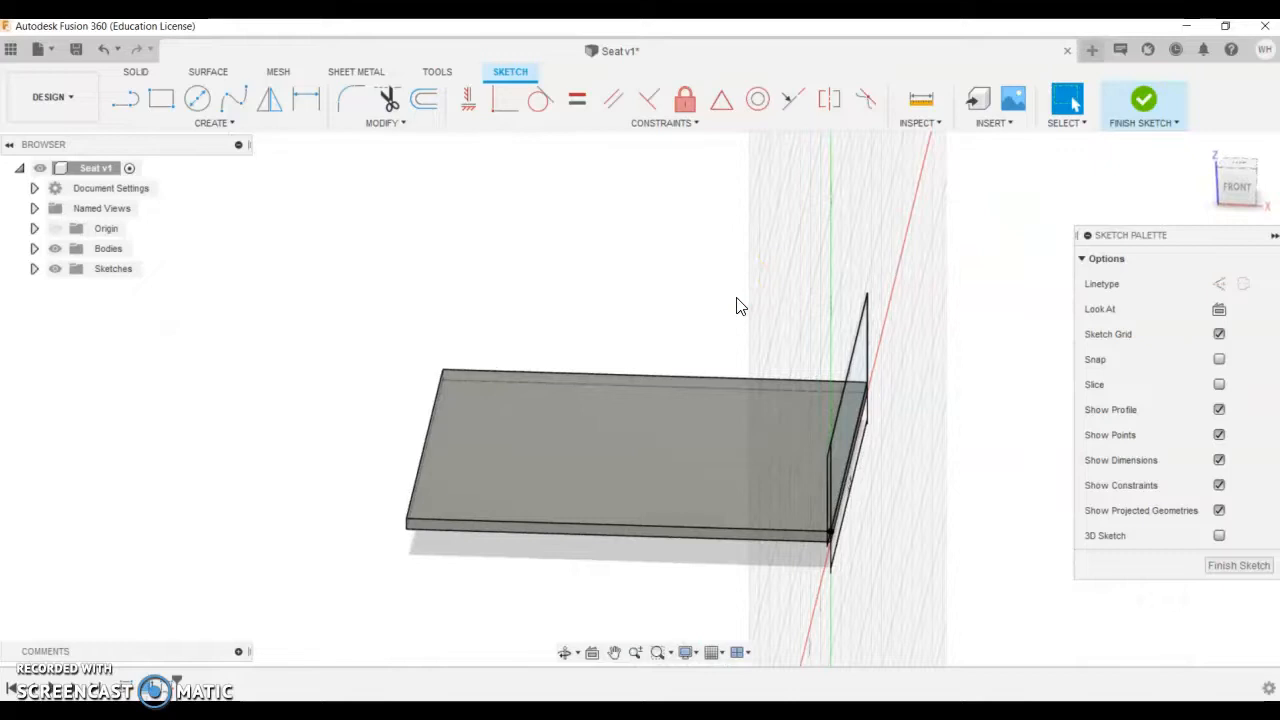
pyautogui.moveTo(654, 277)
pyautogui.keyDown('shift'); pyautogui.mouseDown(button='middle')
pyautogui.moveTo(689, 240)
pyautogui.moveTo(689, 252)
pyautogui.mouseUp(button='middle'); pyautogui.keyUp('shift')
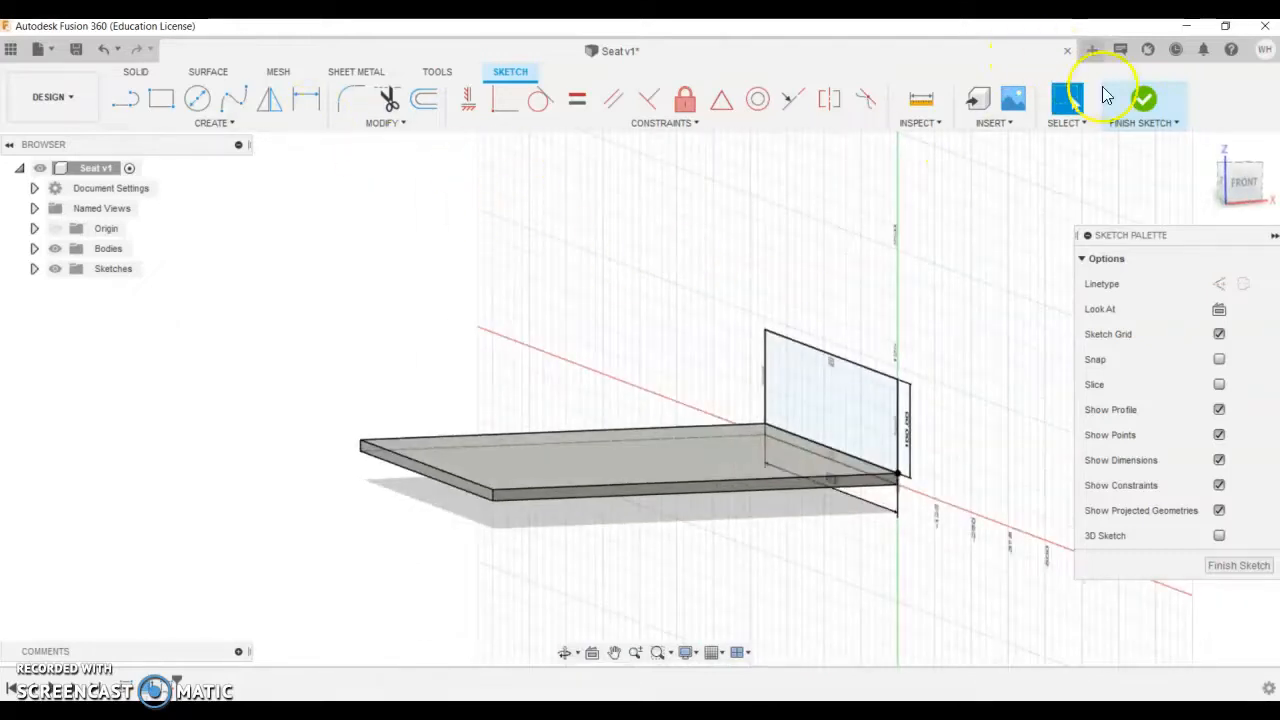
pyautogui.click(1146, 100)
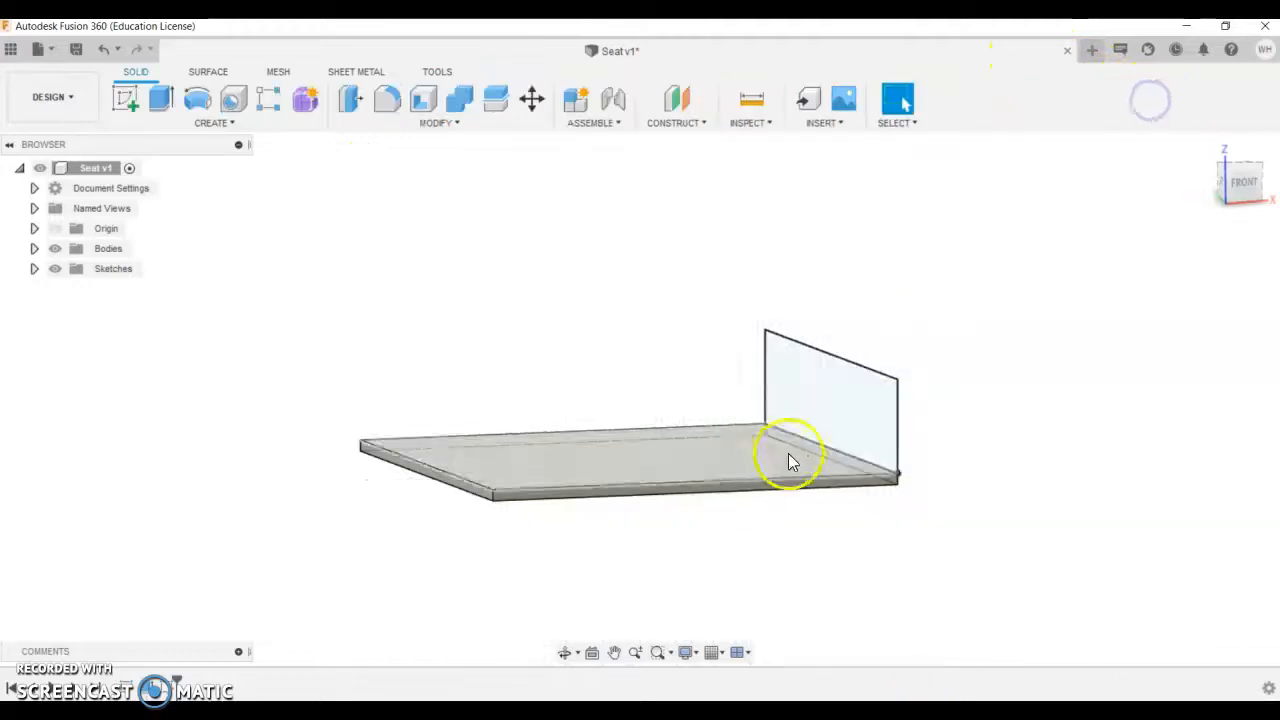
pyautogui.click(829, 418)
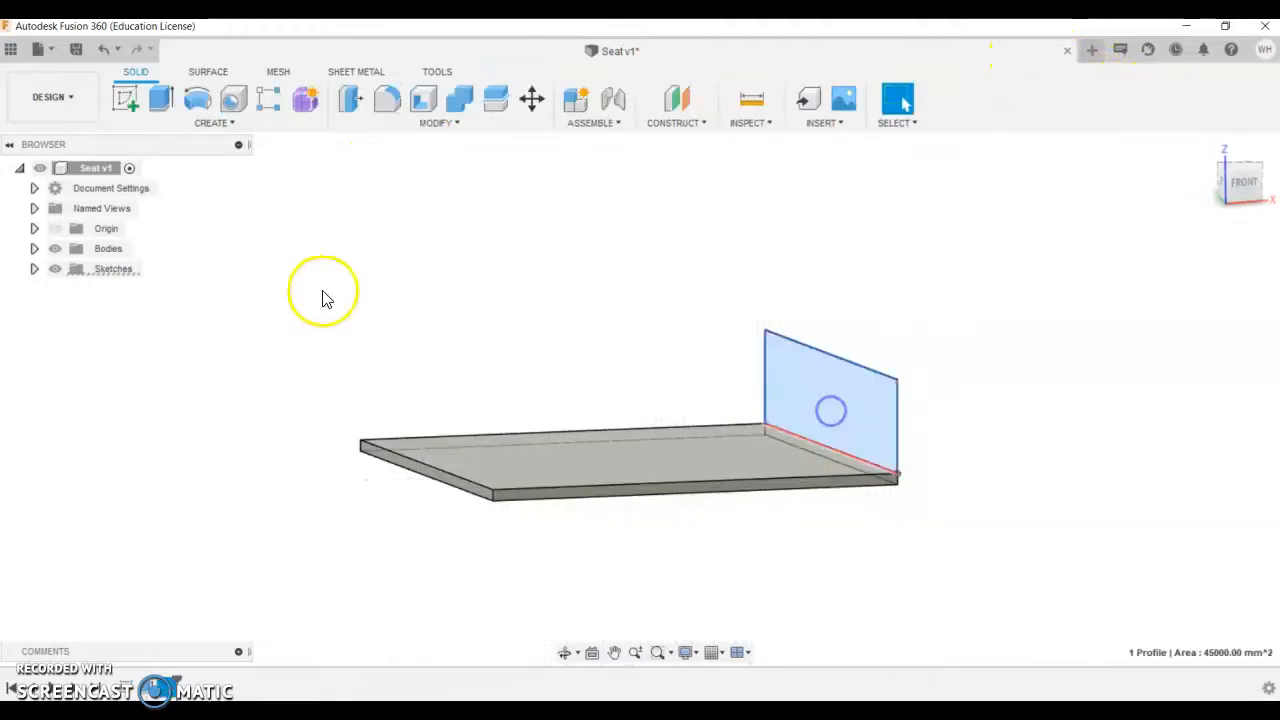
pyautogui.click(161, 98)
pyautogui.moveTo(839, 405); pyautogui.dragTo(826, 405)
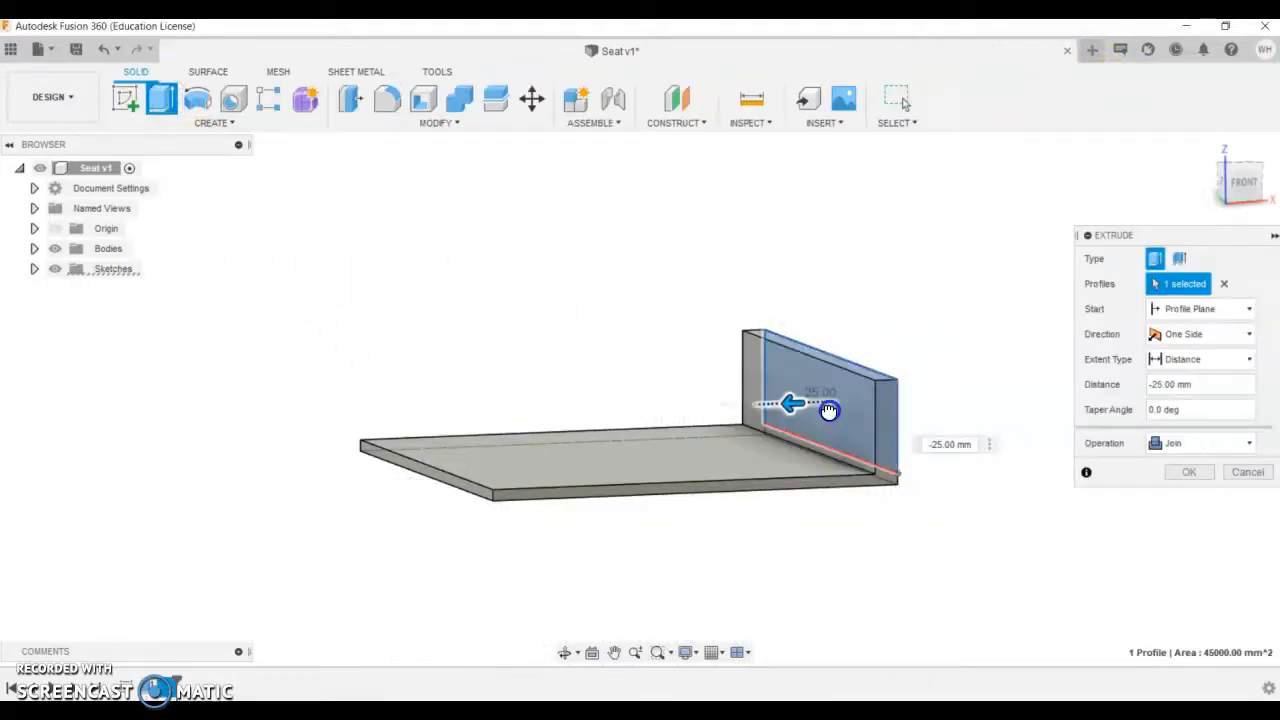
pyautogui.write('-12')
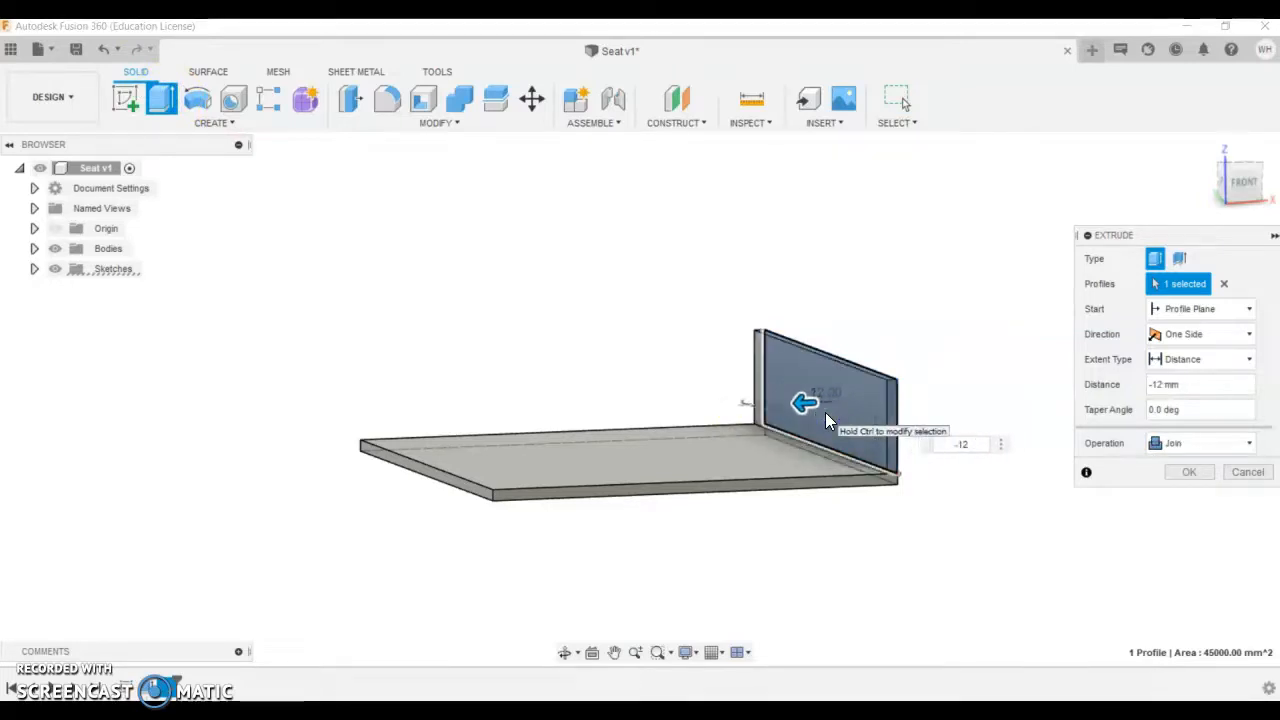
pyautogui.press('Return')
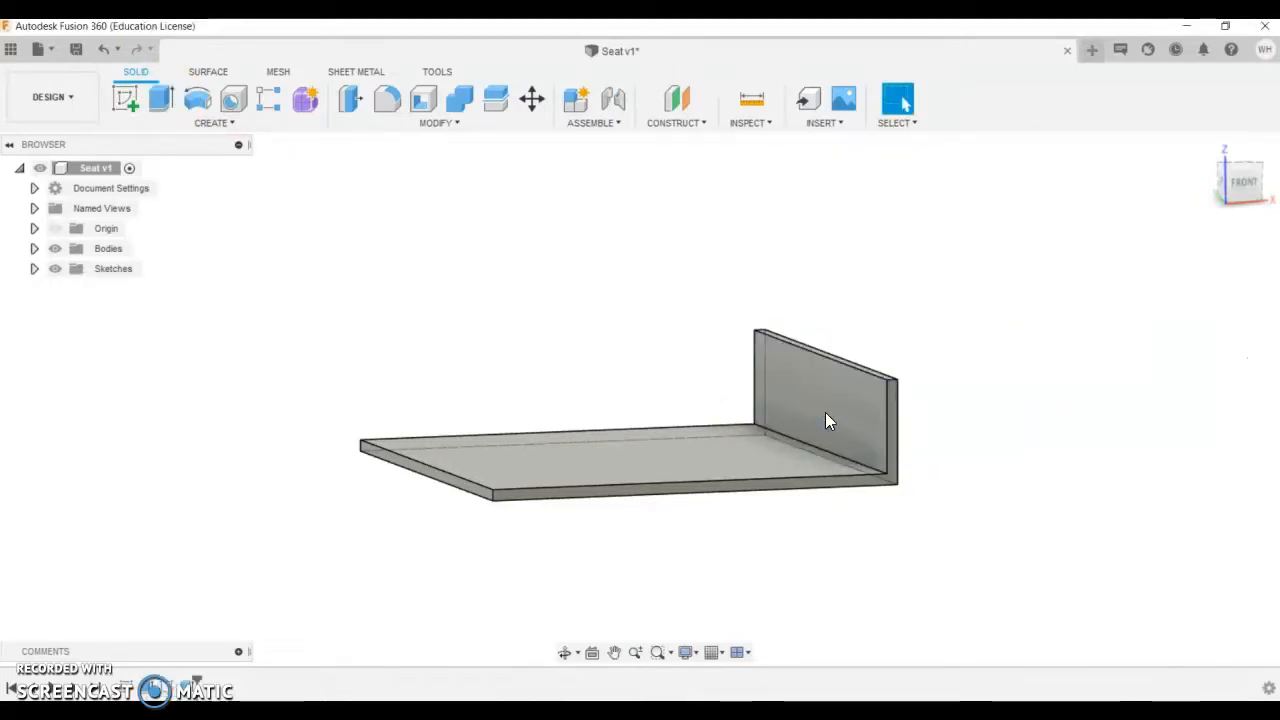
# - Start a sketch on the base's thin side face at the end opposite the upright side panel
pyautogui.scroll(3, 932, 470)
pyautogui.scroll(2, 910, 482)
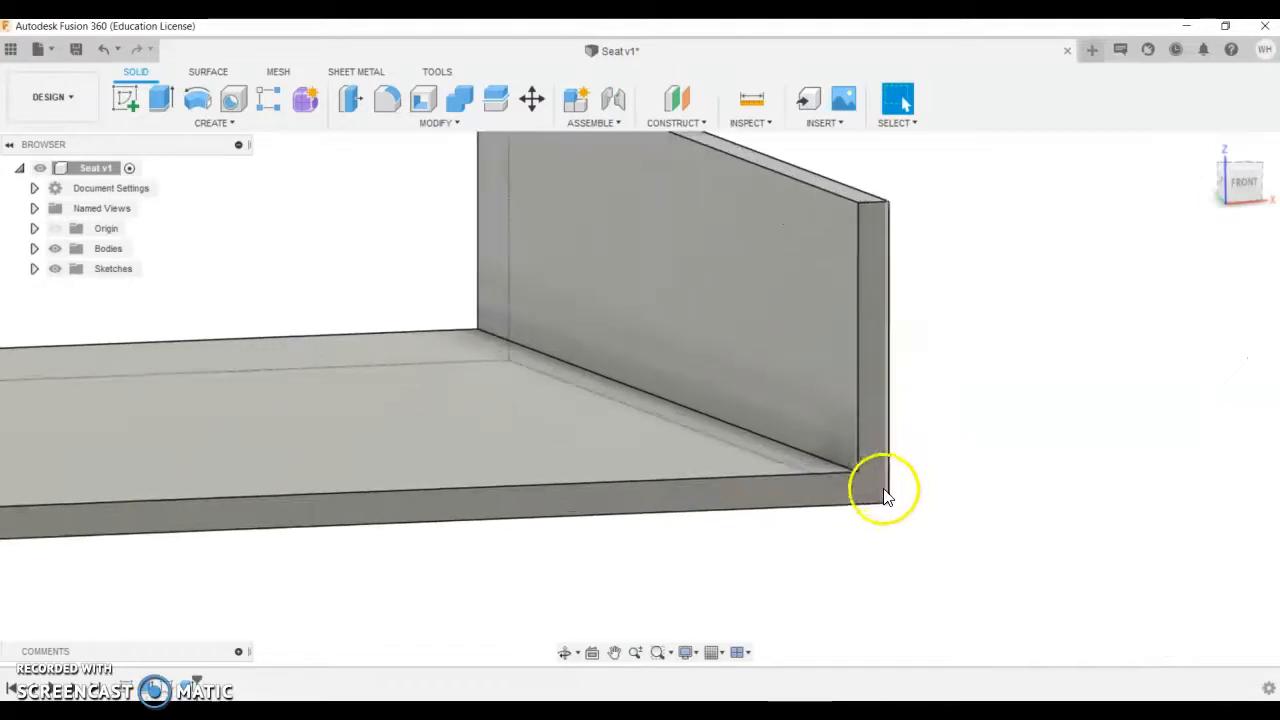
pyautogui.scroll(-3, 890, 498)
pyautogui.scroll(1, 805, 532)
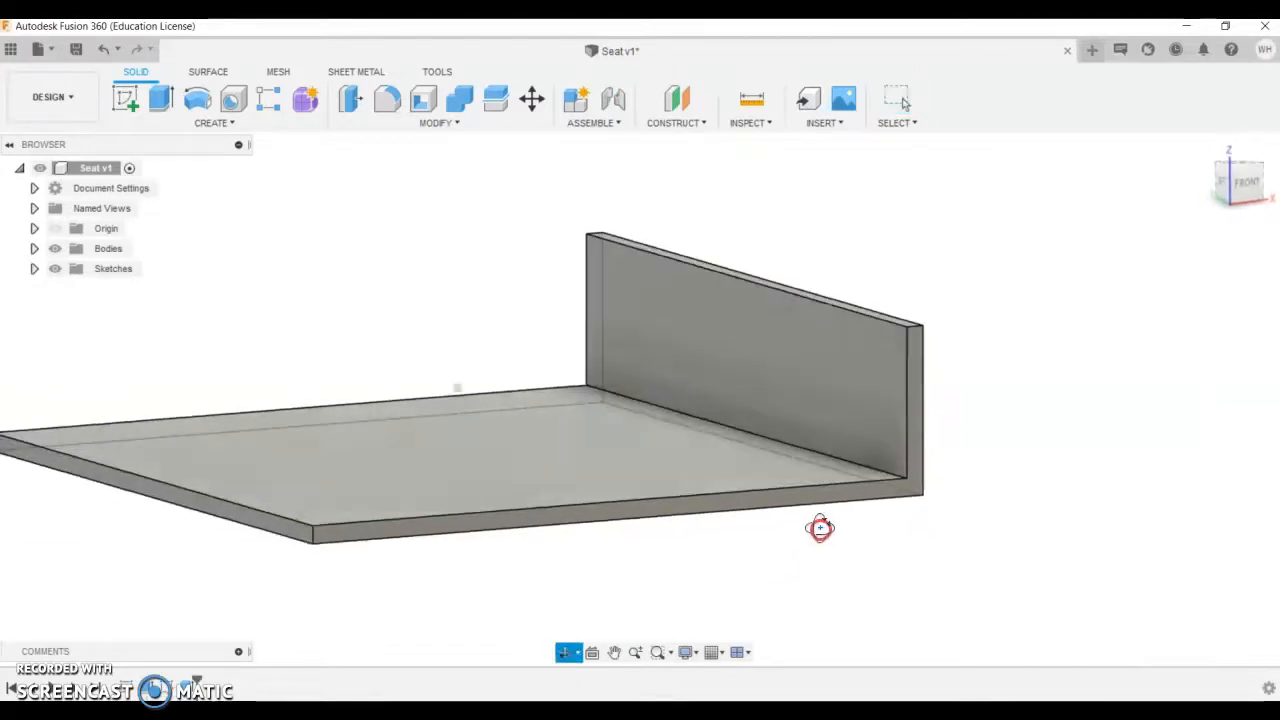
pyautogui.scroll(3, 312, 515)
pyautogui.click(298, 539)
pyautogui.scroll(-3, 480, 609)
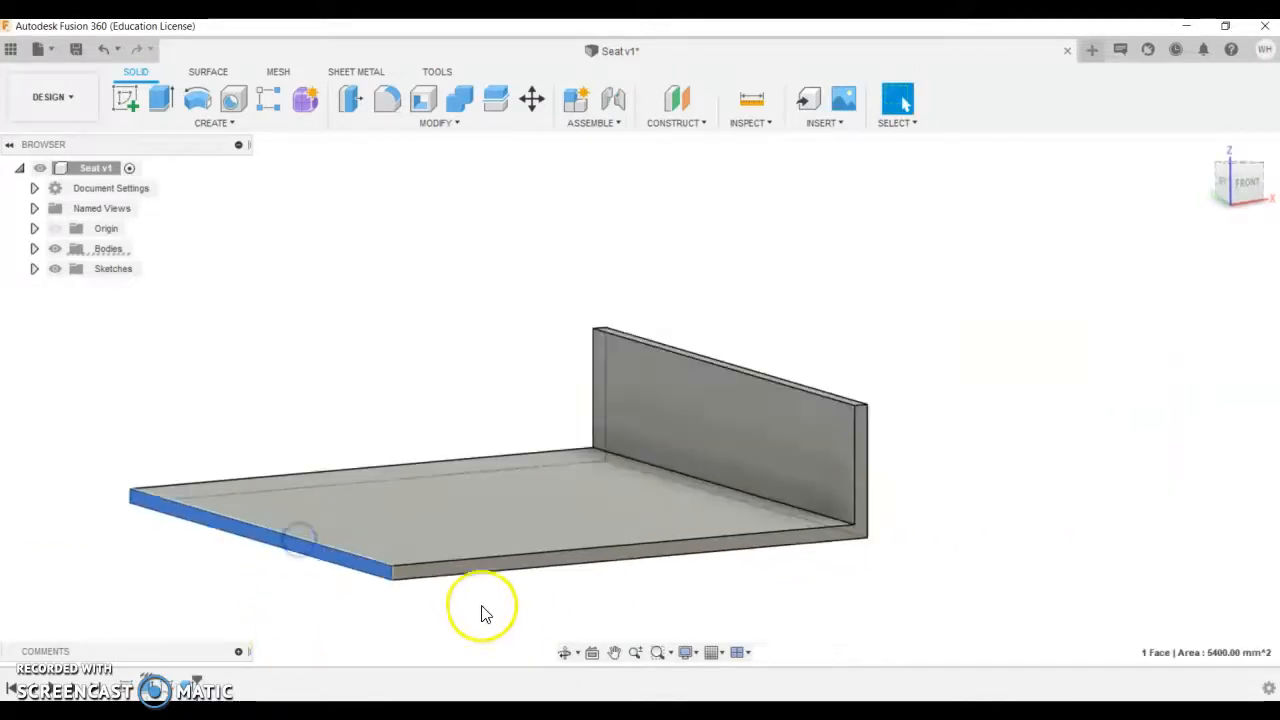
pyautogui.scroll(1, 280, 572)
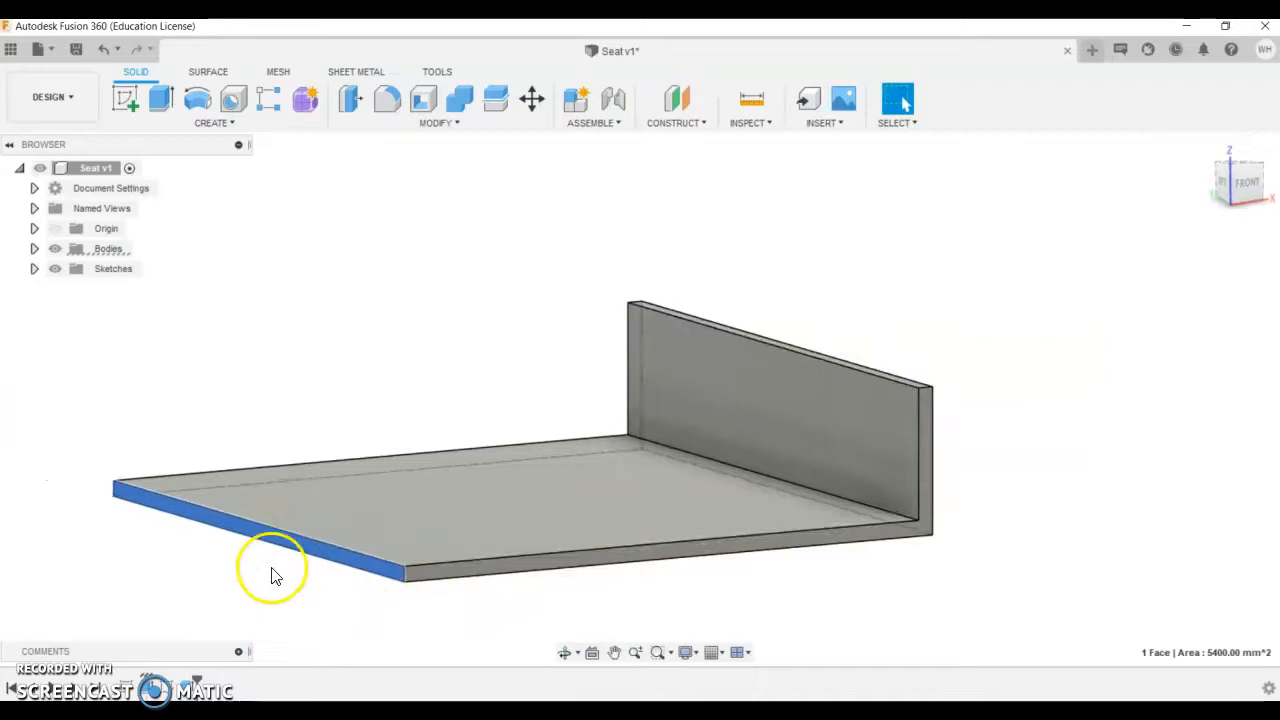
pyautogui.click(122, 99)
# - Sketch a 450 mm wide, 100 mm high two-point rectangle standing on the upper edge of this side face
pyautogui.scroll(-1, 359, 347)
pyautogui.click(160, 98)
pyautogui.click(249, 395)
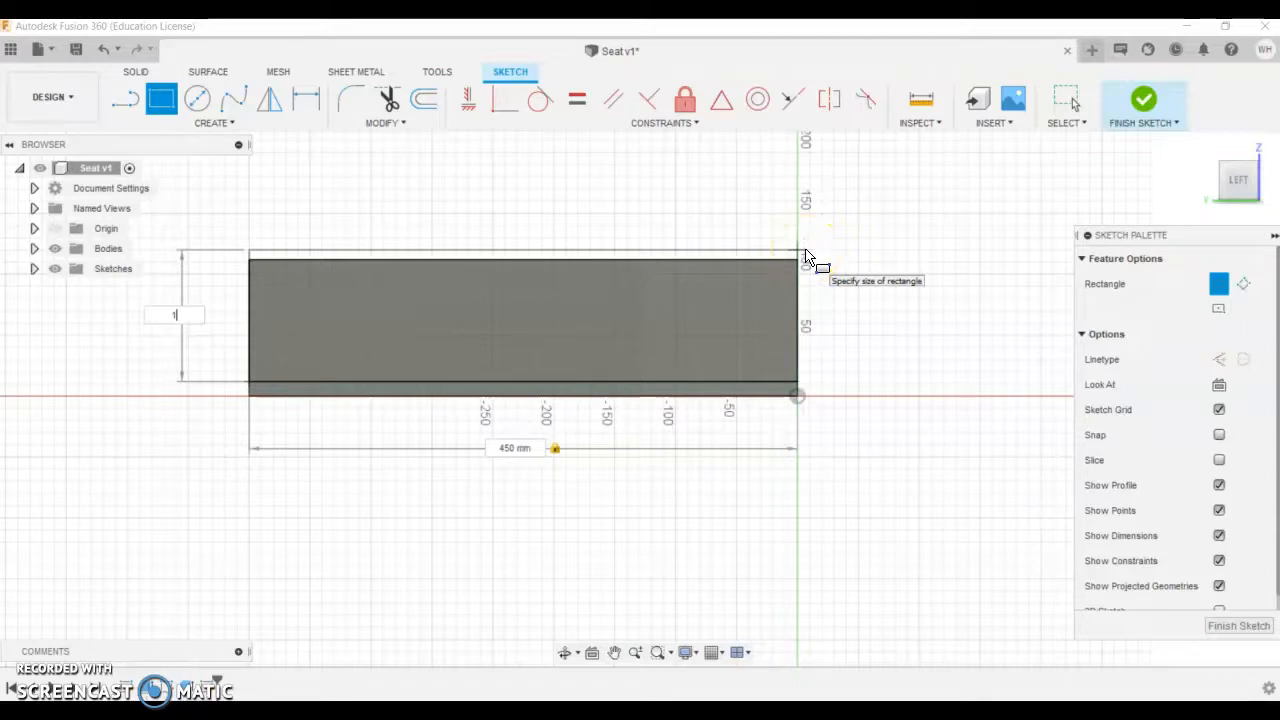
pyautogui.press('Tab')
pyautogui.press('Return')
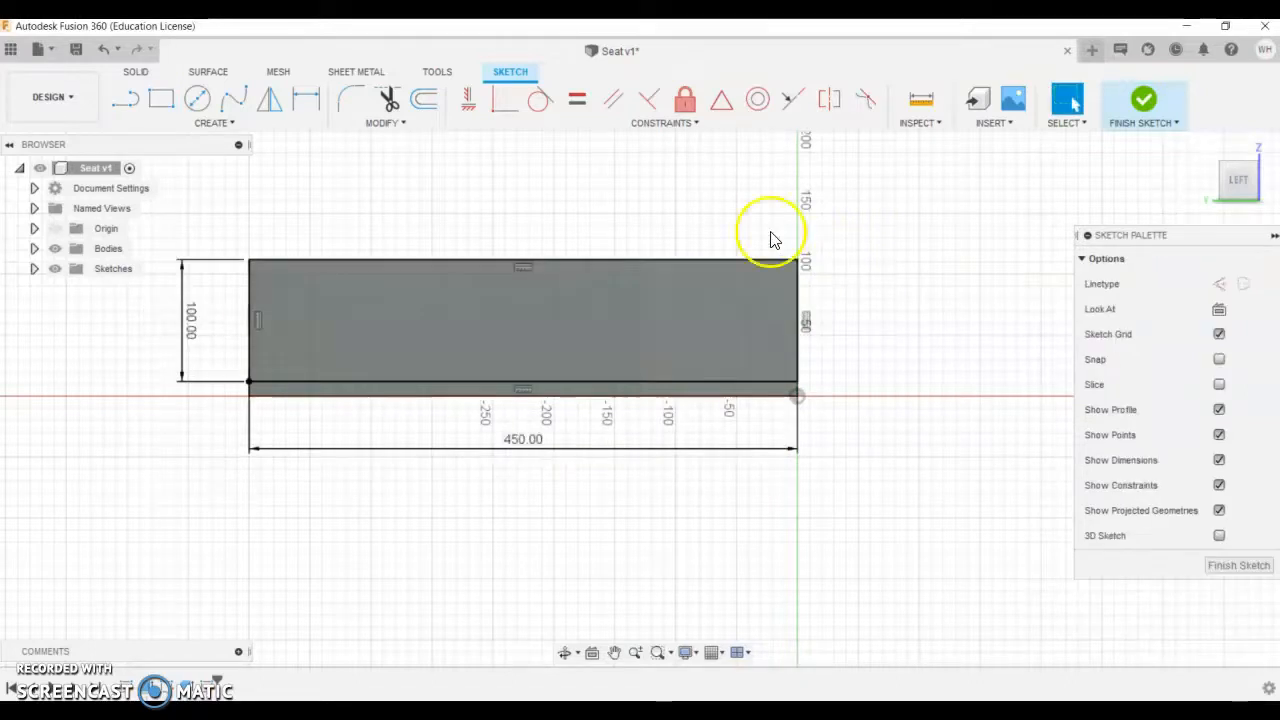
# - Finish the sketch and extrude the second upright side rectangle -12 mm, inward over the seat base
pyautogui.click(1118, 111)
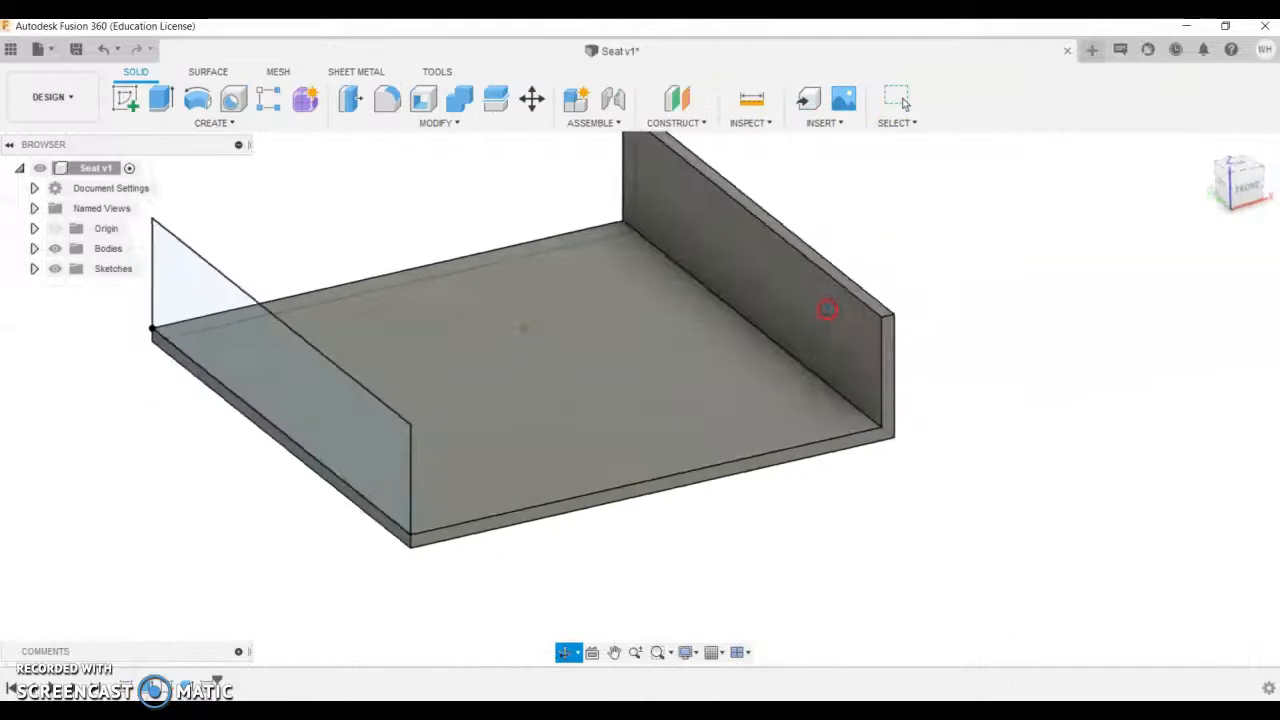
pyautogui.click(161, 98)
pyautogui.click(300, 366)
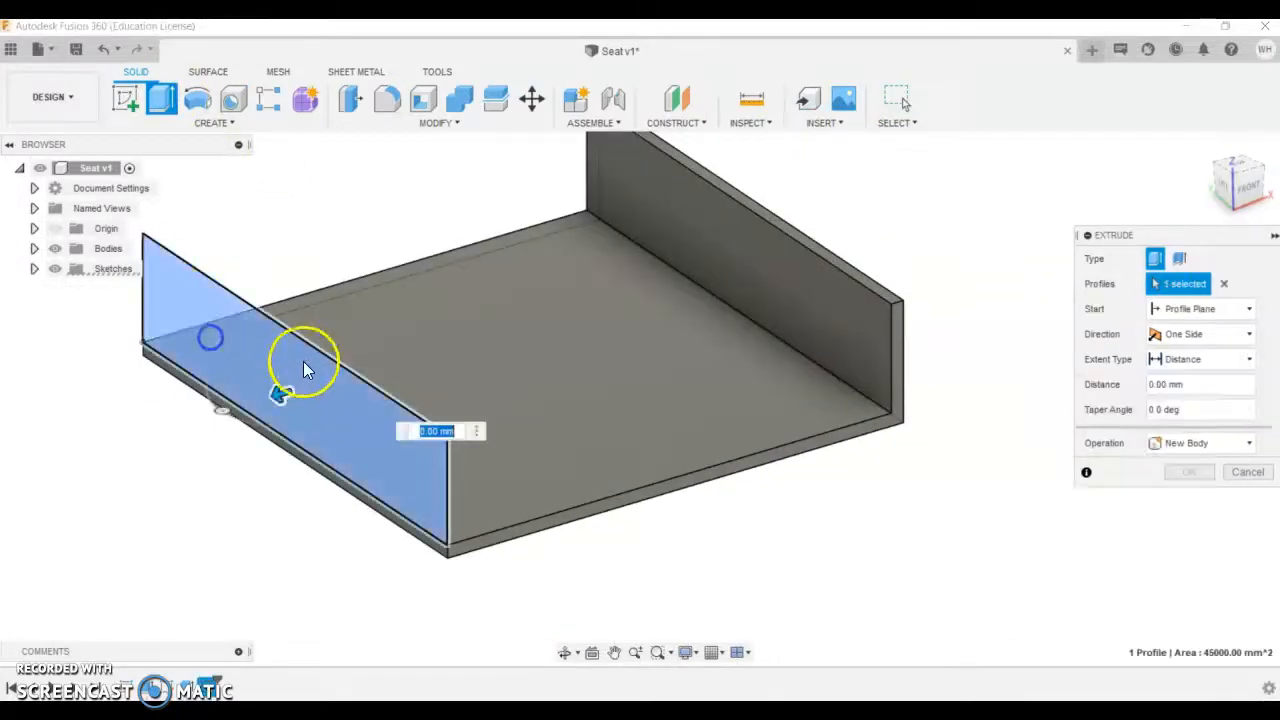
pyautogui.write('-12')
pyautogui.press('Return')
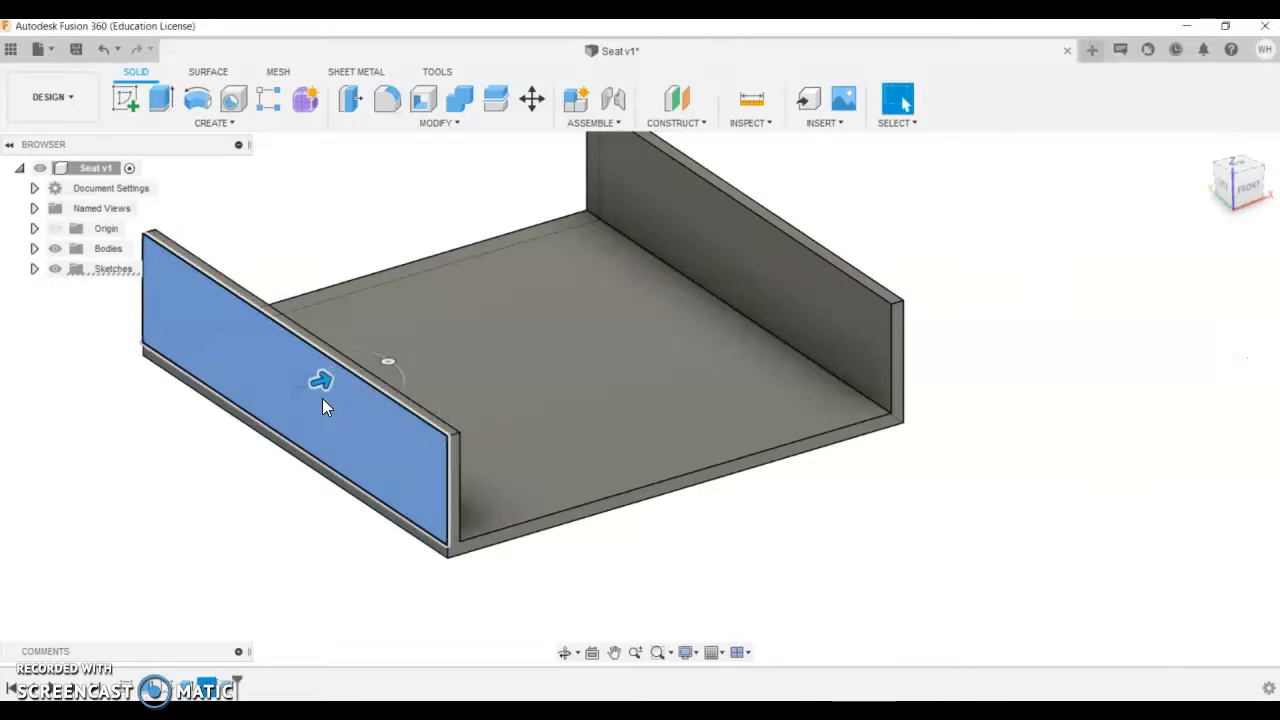
# - Start a sketch on the outer face of the newly extruded side panel
pyautogui.keyDown('shift'); pyautogui.moveTo(322, 398); pyautogui.dragTo(664, 375, button='middle'); pyautogui.keyUp('shift')
pyautogui.scroll(5, 662, 380)
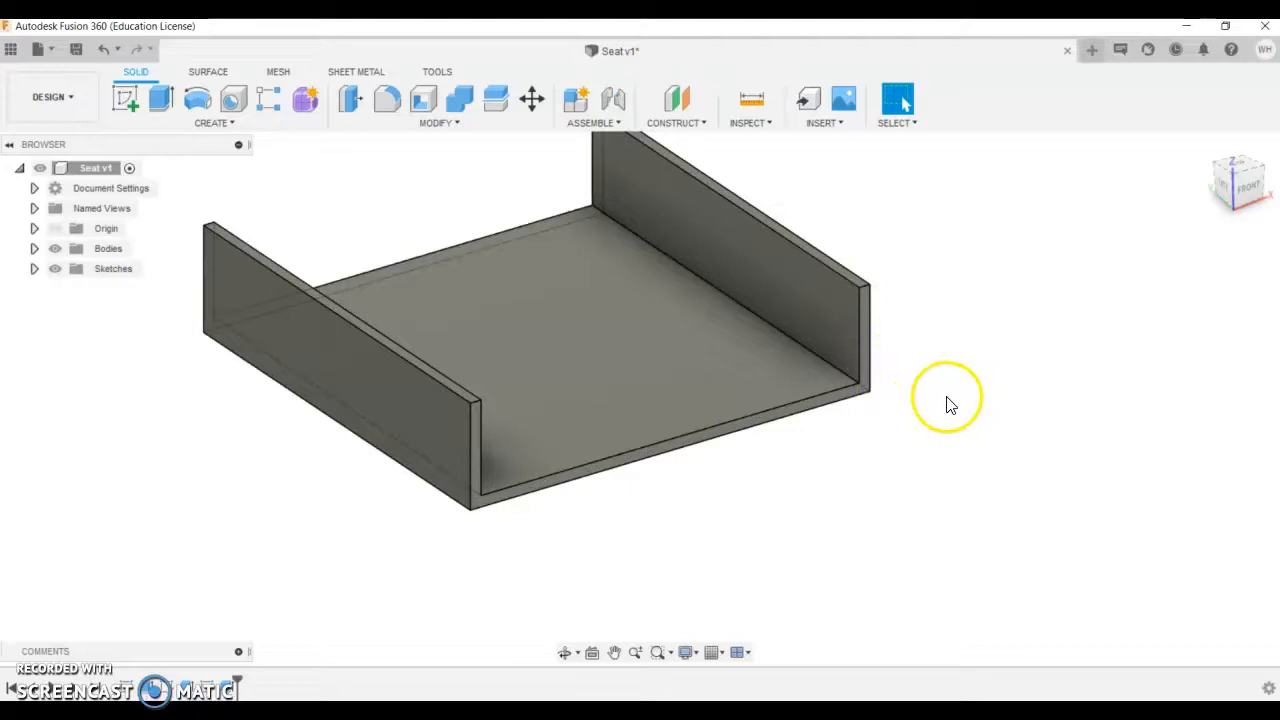
pyautogui.keyDown('shift'); pyautogui.moveTo(948, 405); pyautogui.dragTo(1021, 392, button='middle'); pyautogui.keyUp('shift')
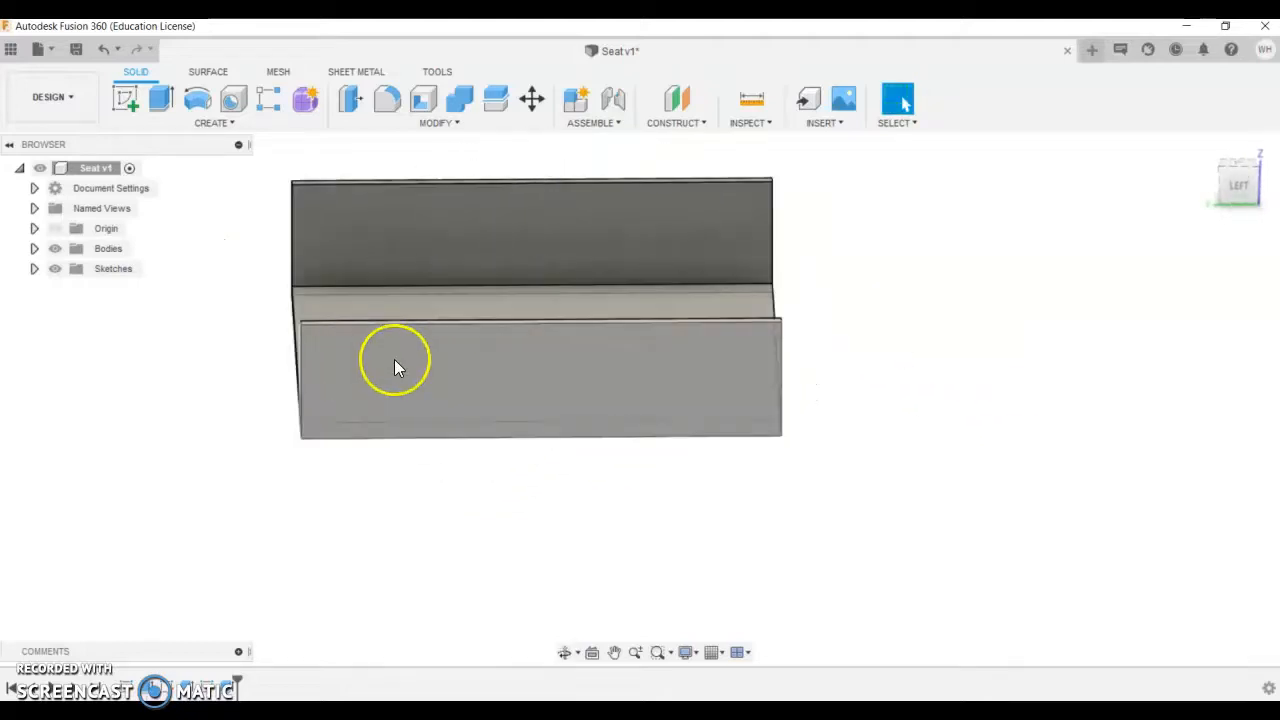
pyautogui.click(346, 379)
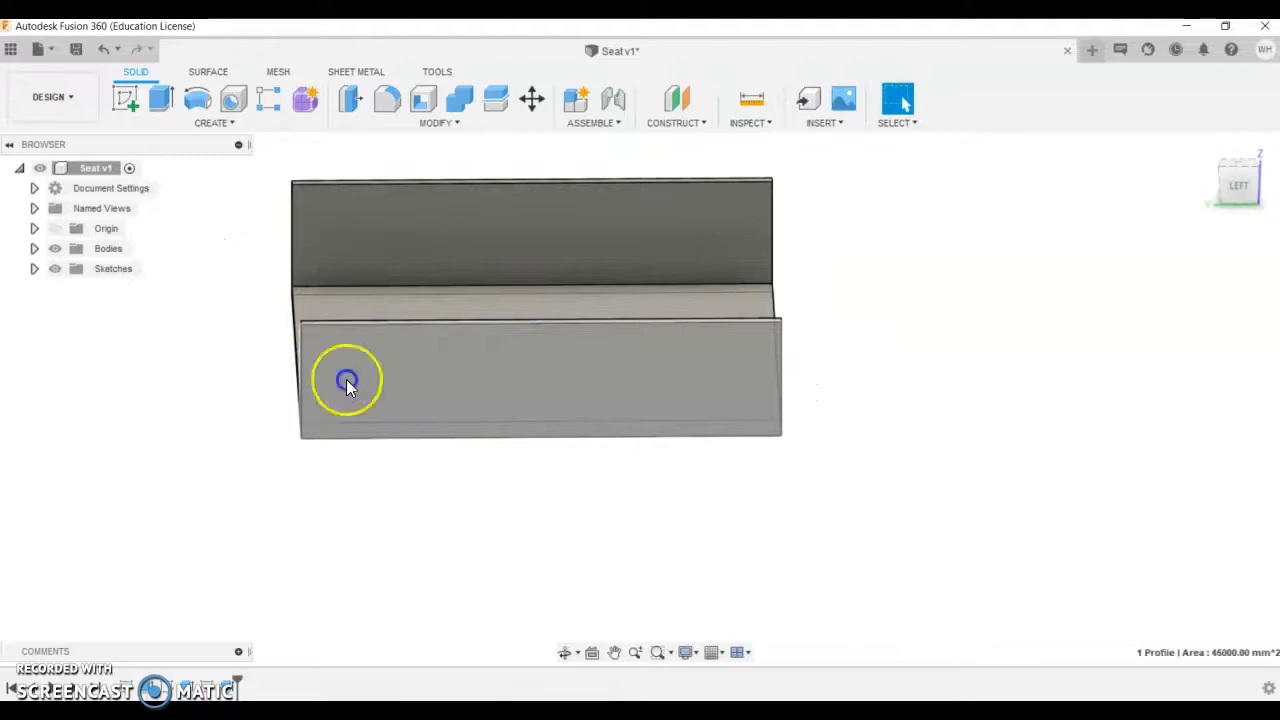
pyautogui.click(123, 99)
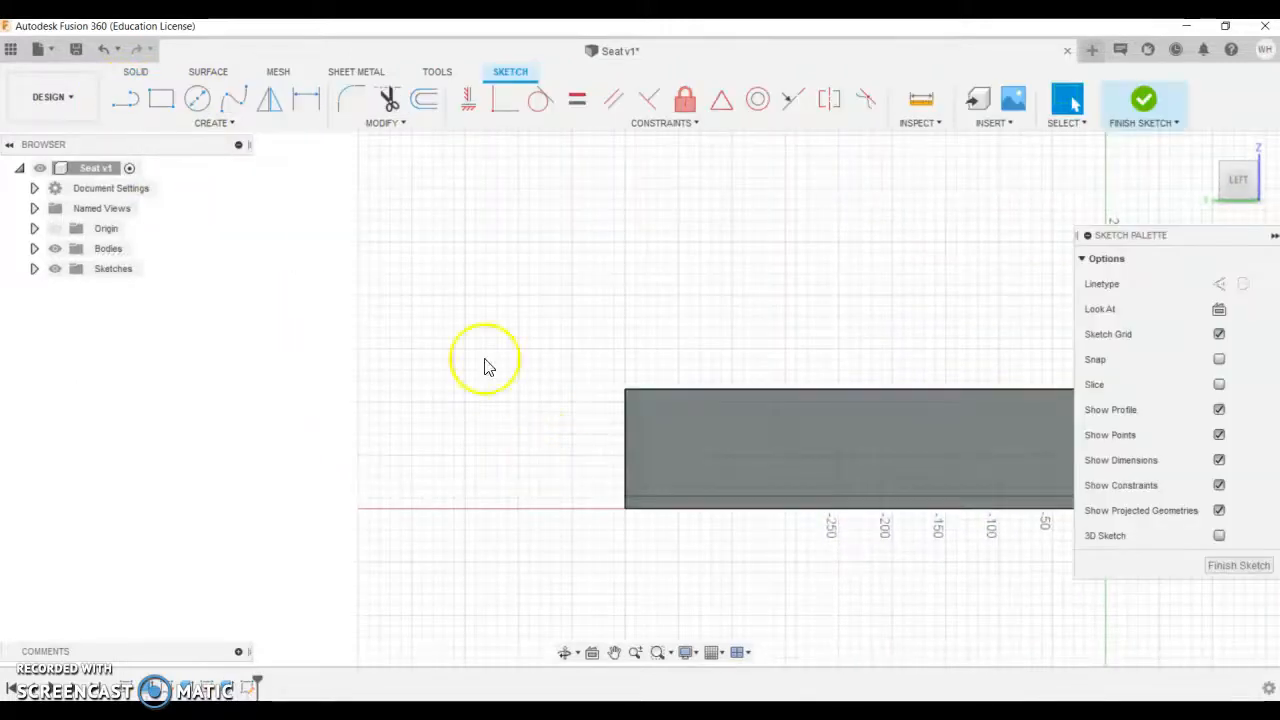
# - Sketch a slanted line from the panel's lower edge near its positive Y end up to the upper corner at that end
pyautogui.click(125, 99)
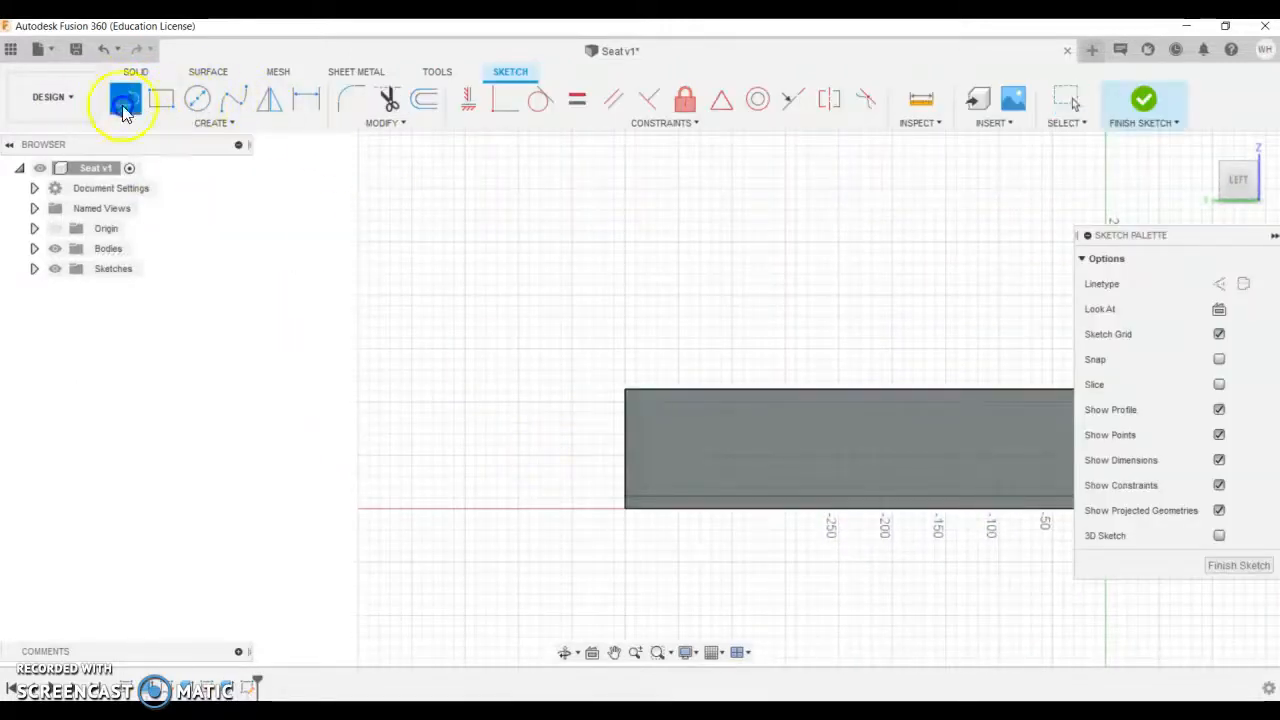
pyautogui.scroll(2, 672, 504)
pyautogui.click(669, 517)
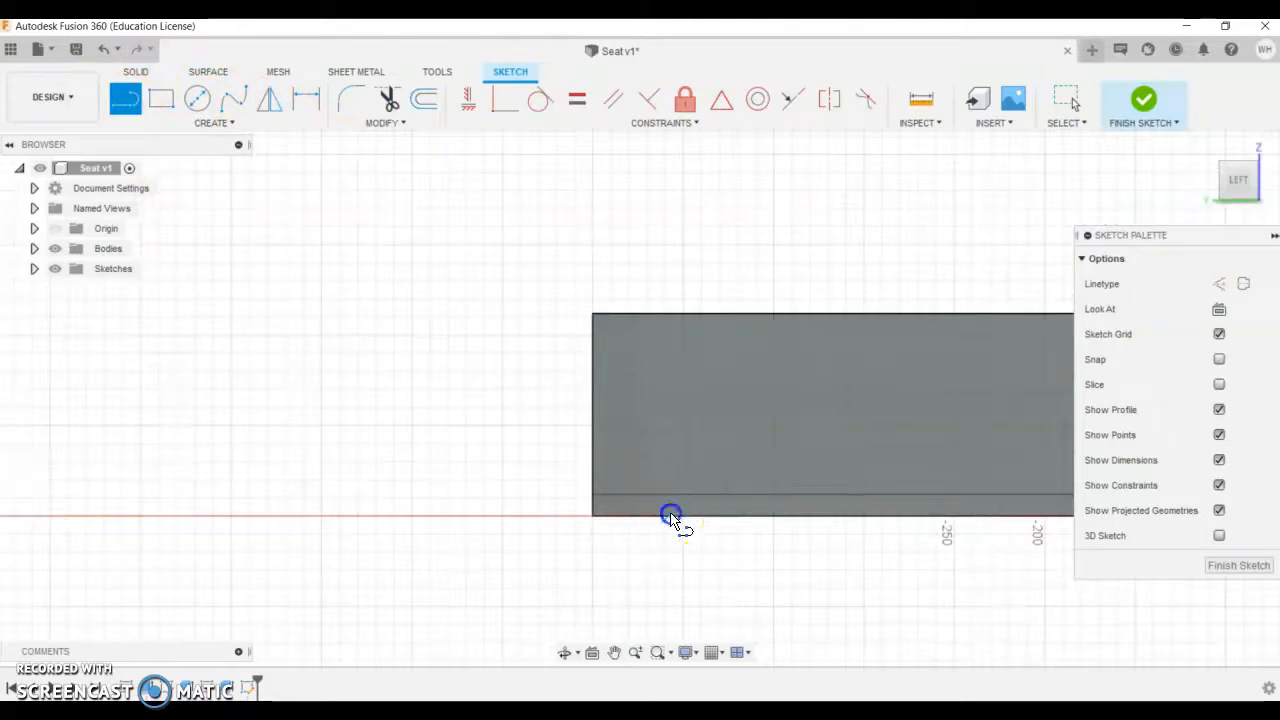
pyautogui.doubleClick(591, 316)
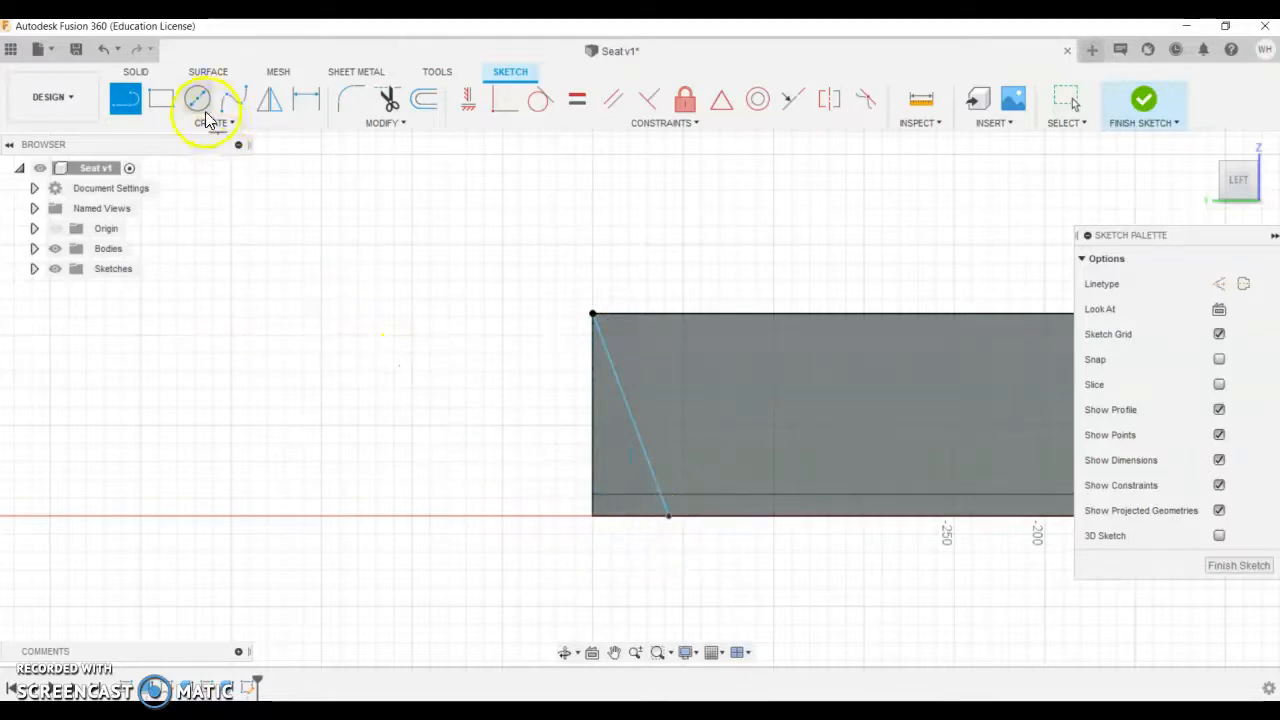
# - Dimension the angle between the slanted line and the panel's lower edge at 105 degrees
pyautogui.click(305, 99)
pyautogui.click(630, 425)
pyautogui.click(713, 517)
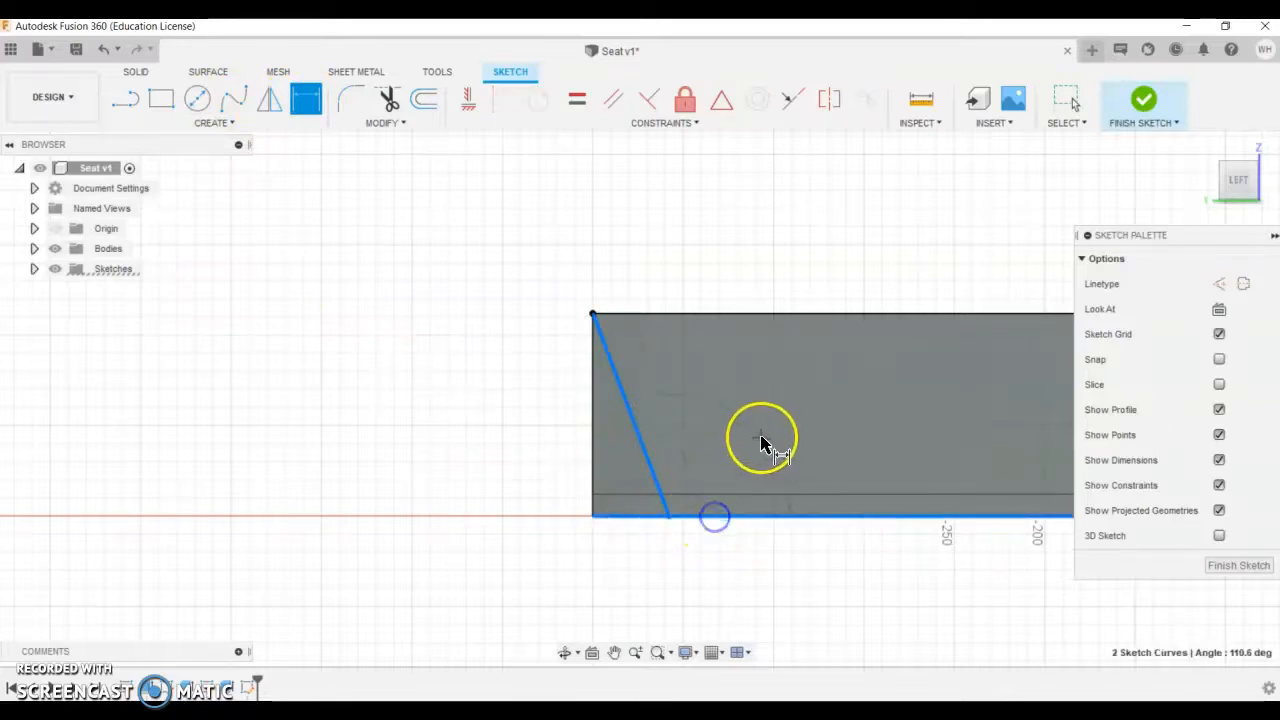
pyautogui.click(752, 431)
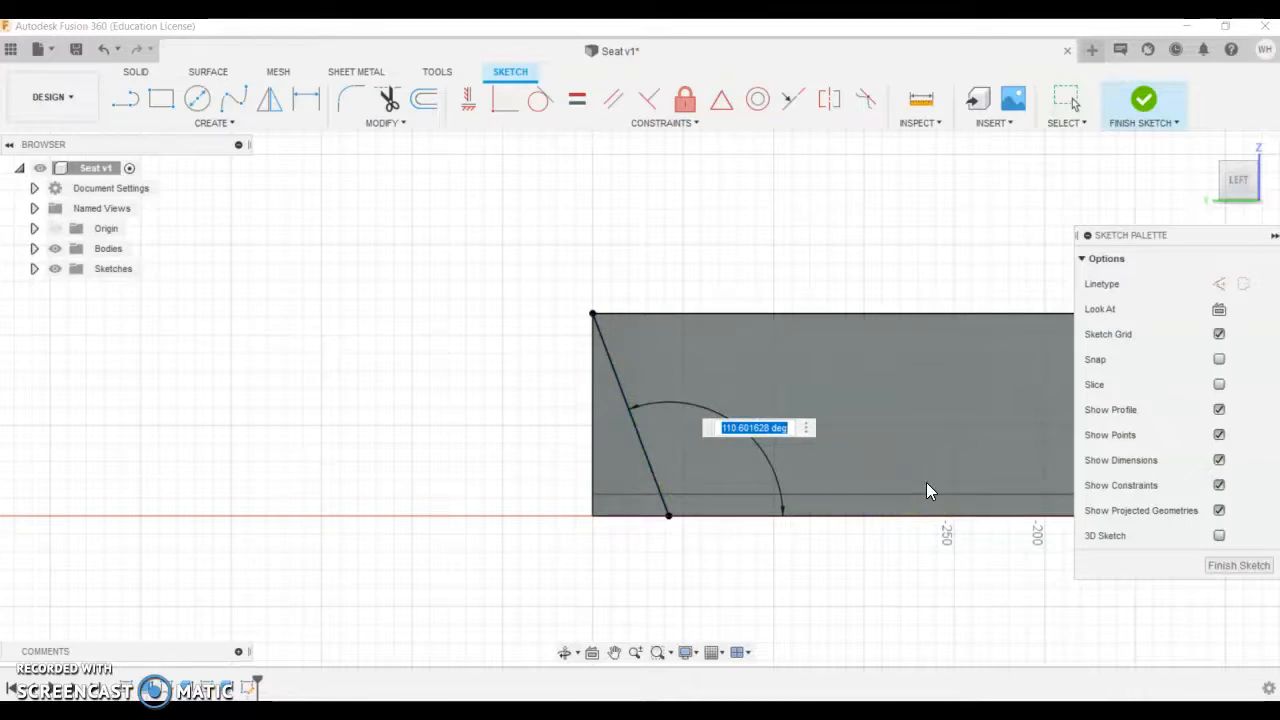
pyautogui.write('90')
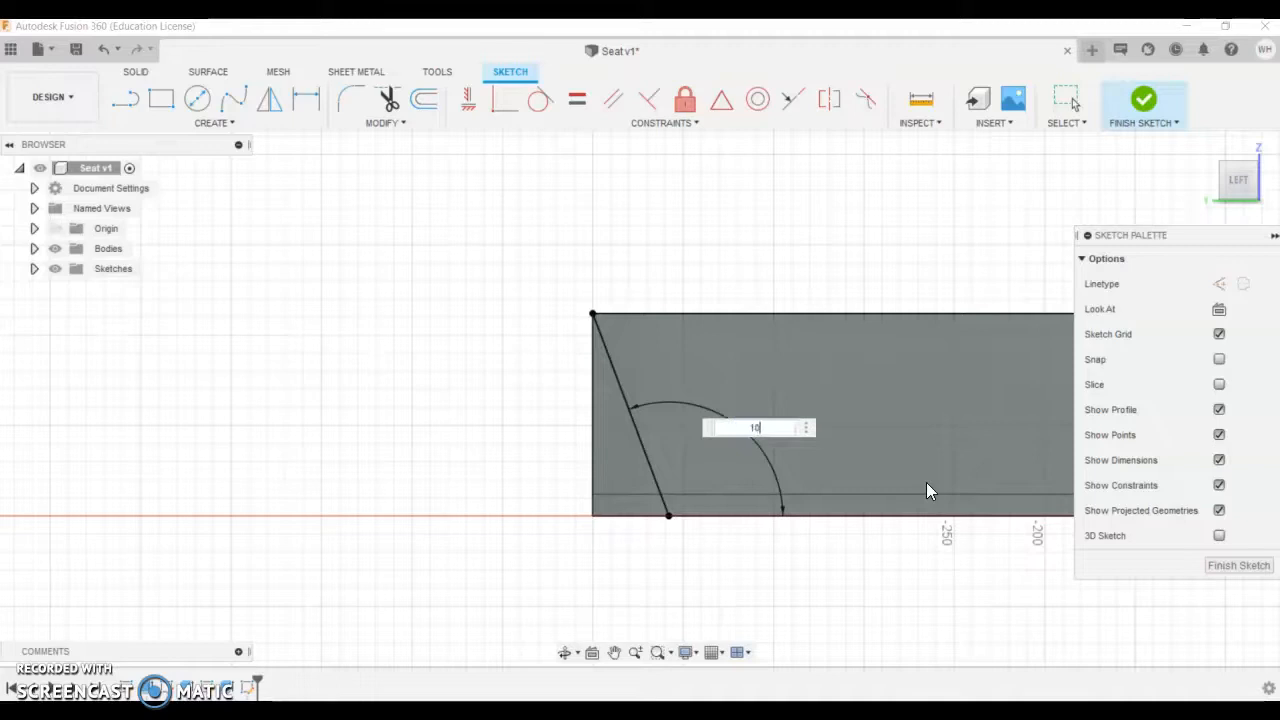
pyautogui.press('Escape')
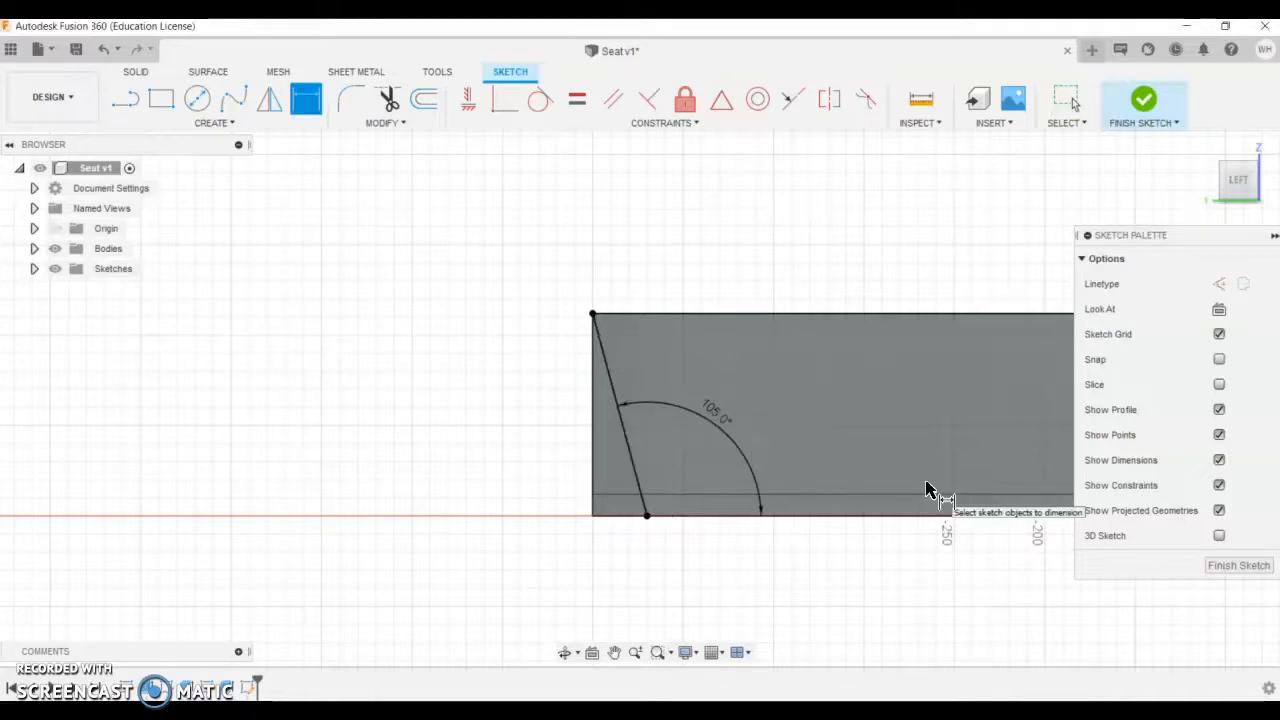
# - Finish the sketch and extrude-cut the triangular end profile across the base and both side panels
pyautogui.click(1147, 100)
pyautogui.click(159, 110)
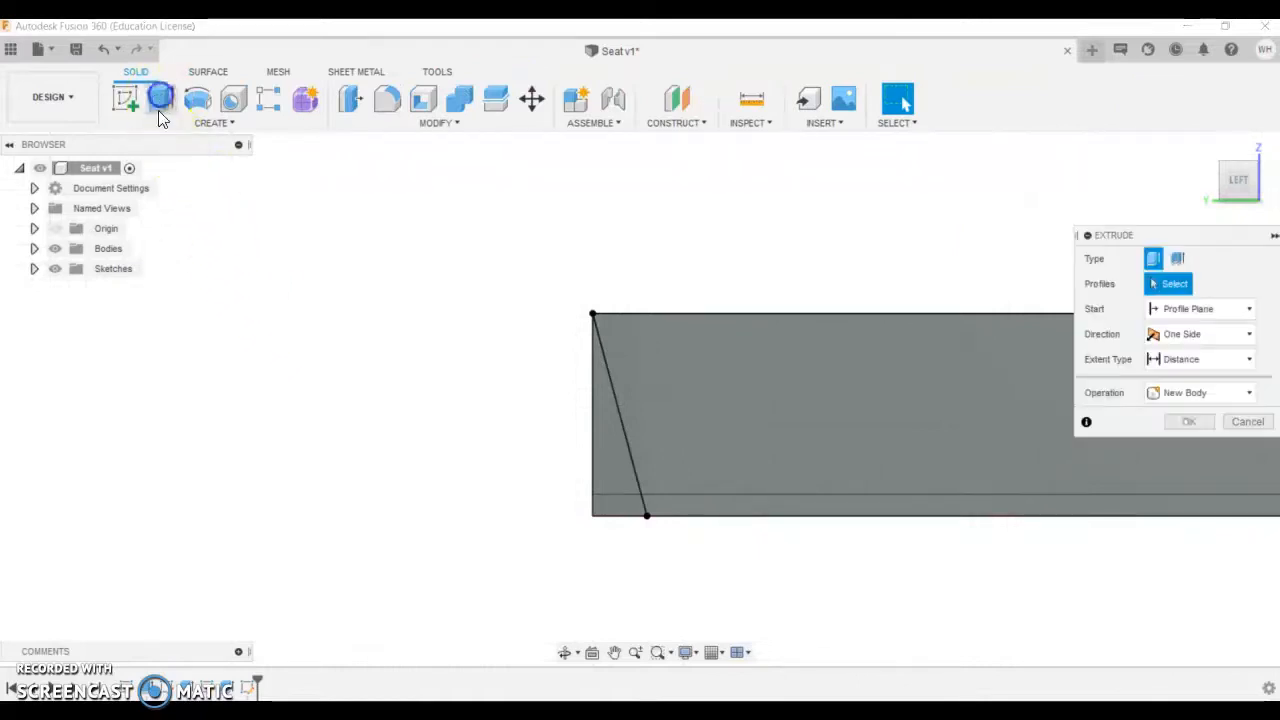
pyautogui.click(609, 457)
pyautogui.keyDown('shift'); pyautogui.moveTo(634, 580); pyautogui.dragTo(663, 594, button='middle'); pyautogui.keyUp('shift')
pyautogui.moveTo(843, 493); pyautogui.dragTo(434, 414)
pyautogui.click(1188, 497)
# - Start a sketch on the inner face of the far side panel, at the positive X end, and turn on the Slice display
pyautogui.moveTo(1023, 580)
pyautogui.keyDown('shift'); pyautogui.mouseDown(button='middle')
pyautogui.moveTo(1006, 523)
pyautogui.moveTo(1018, 480)
pyautogui.moveTo(999, 492)
pyautogui.mouseUp(button='middle'); pyautogui.keyUp('shift')
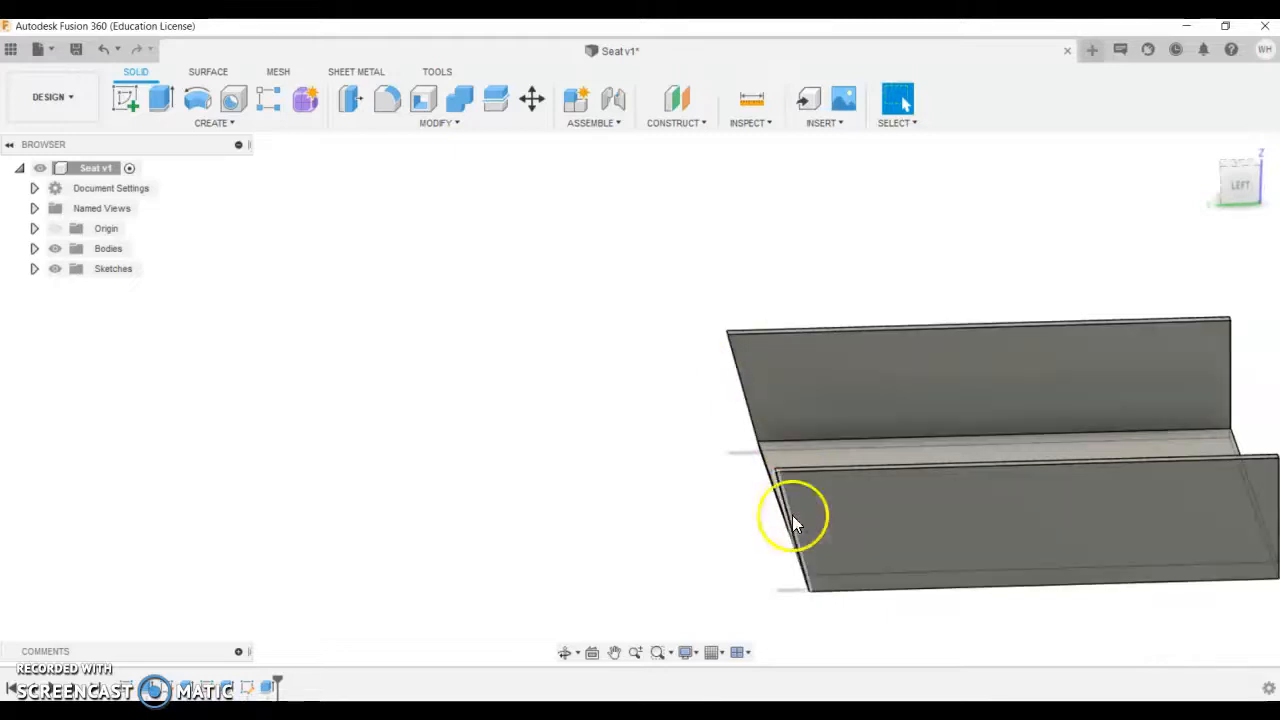
pyautogui.moveTo(765, 374)
pyautogui.keyDown('shift'); pyautogui.mouseDown(button='middle')
pyautogui.moveTo(686, 466)
pyautogui.moveTo(700, 445)
pyautogui.mouseUp(button='middle'); pyautogui.keyUp('shift')
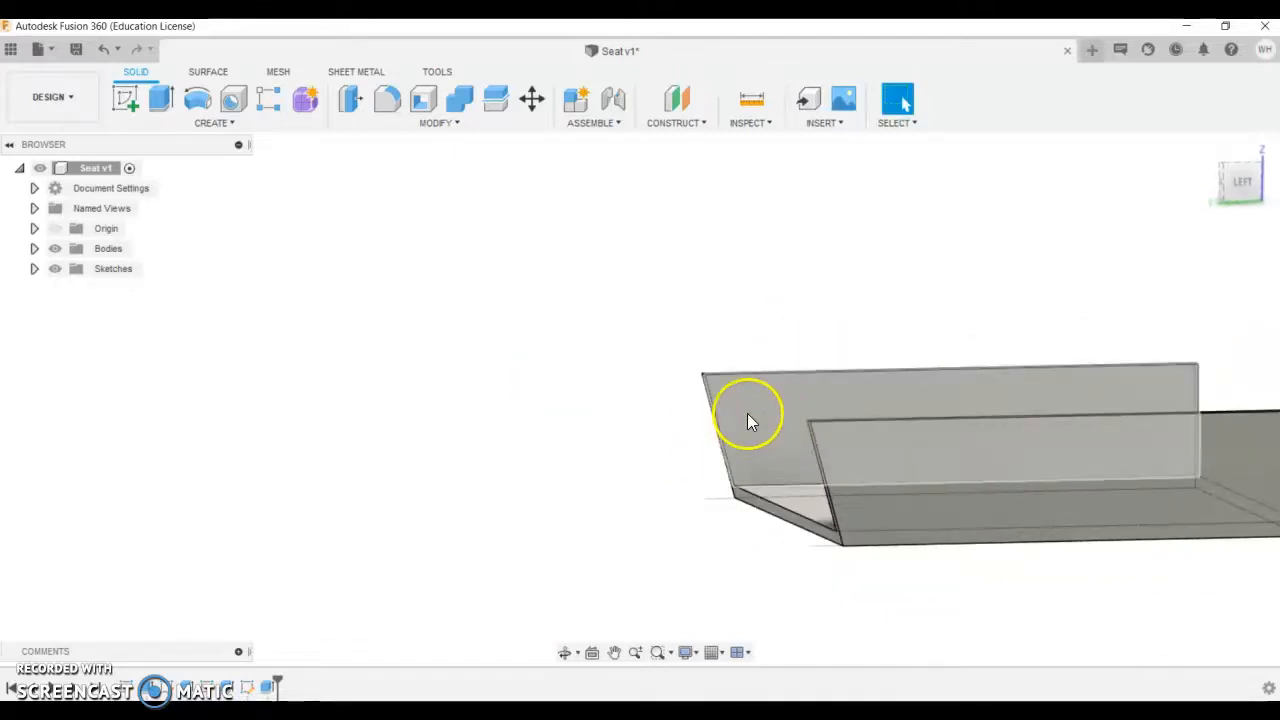
pyautogui.click(748, 414)
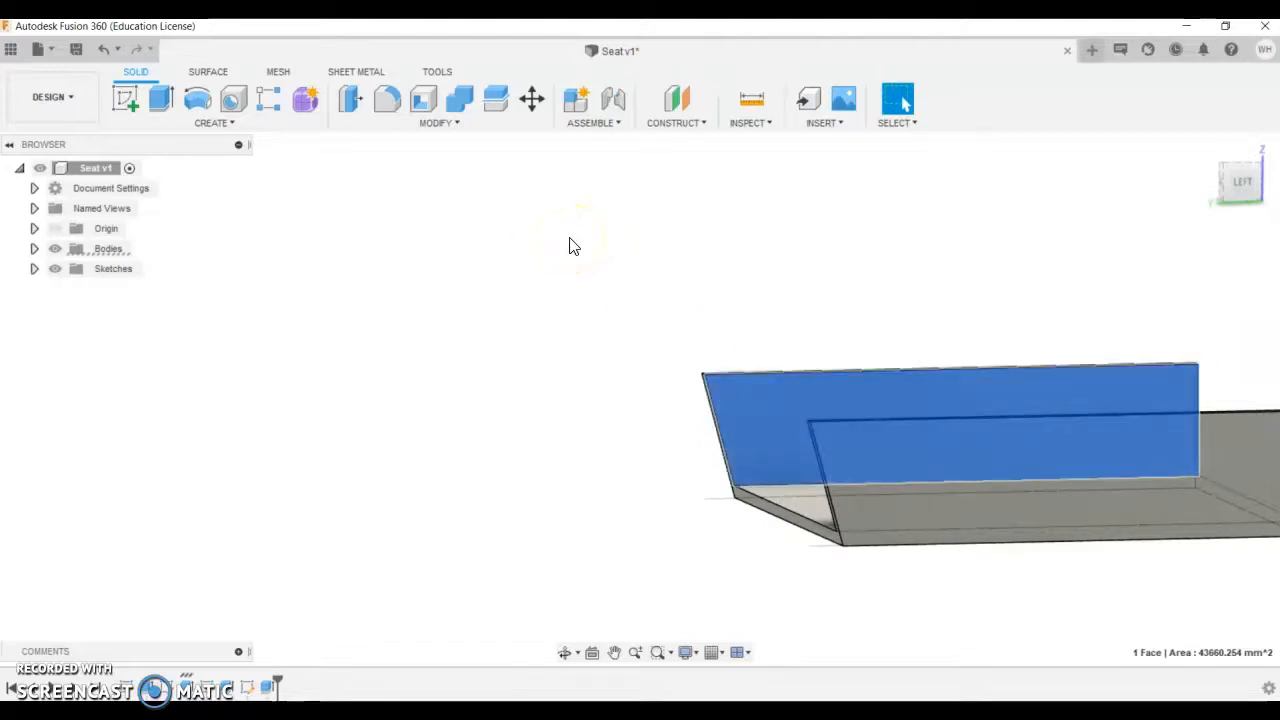
pyautogui.click(127, 98)
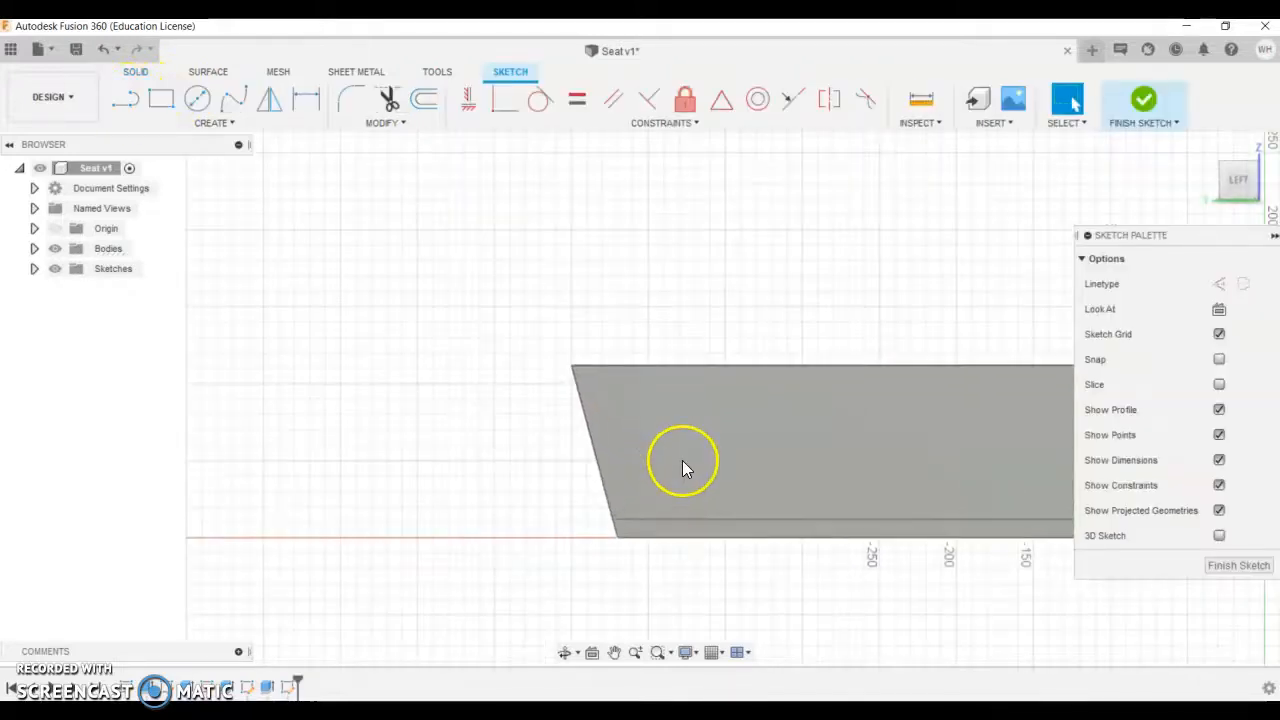
pyautogui.scroll(1, 732, 443)
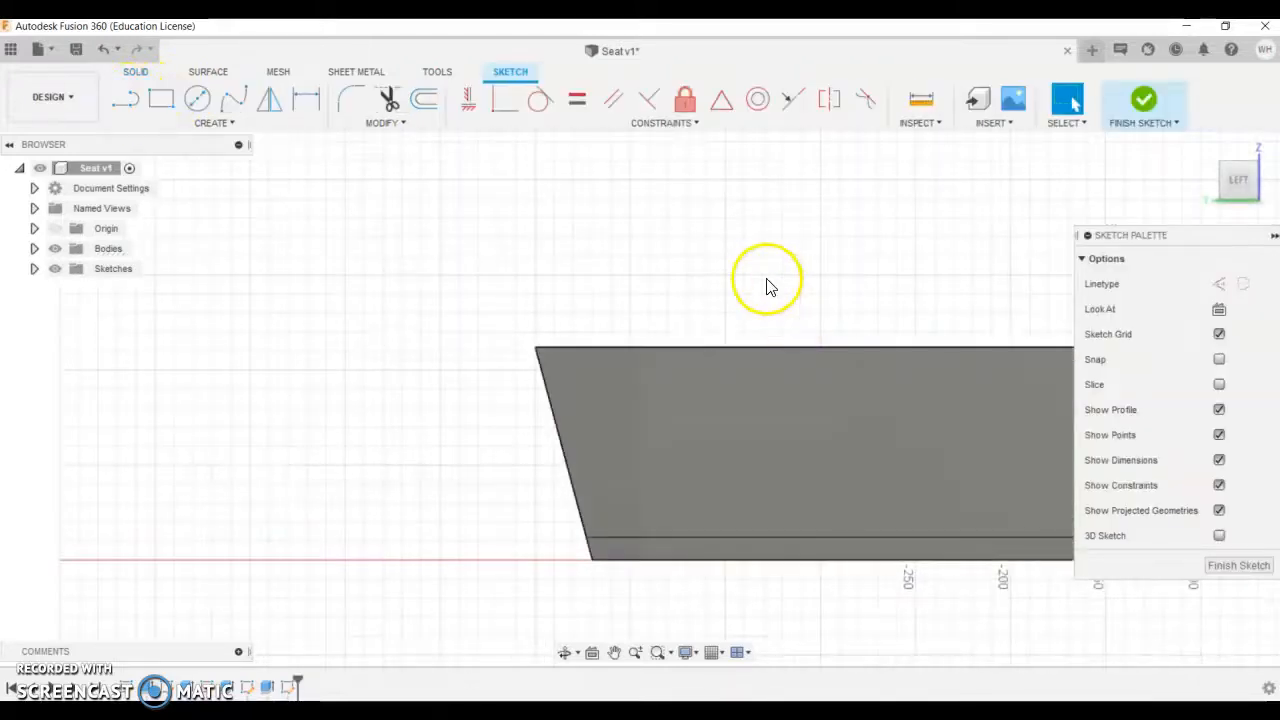
pyautogui.keyDown('shift'); pyautogui.moveTo(783, 297); pyautogui.dragTo(663, 351, button='middle'); pyautogui.keyUp('shift')
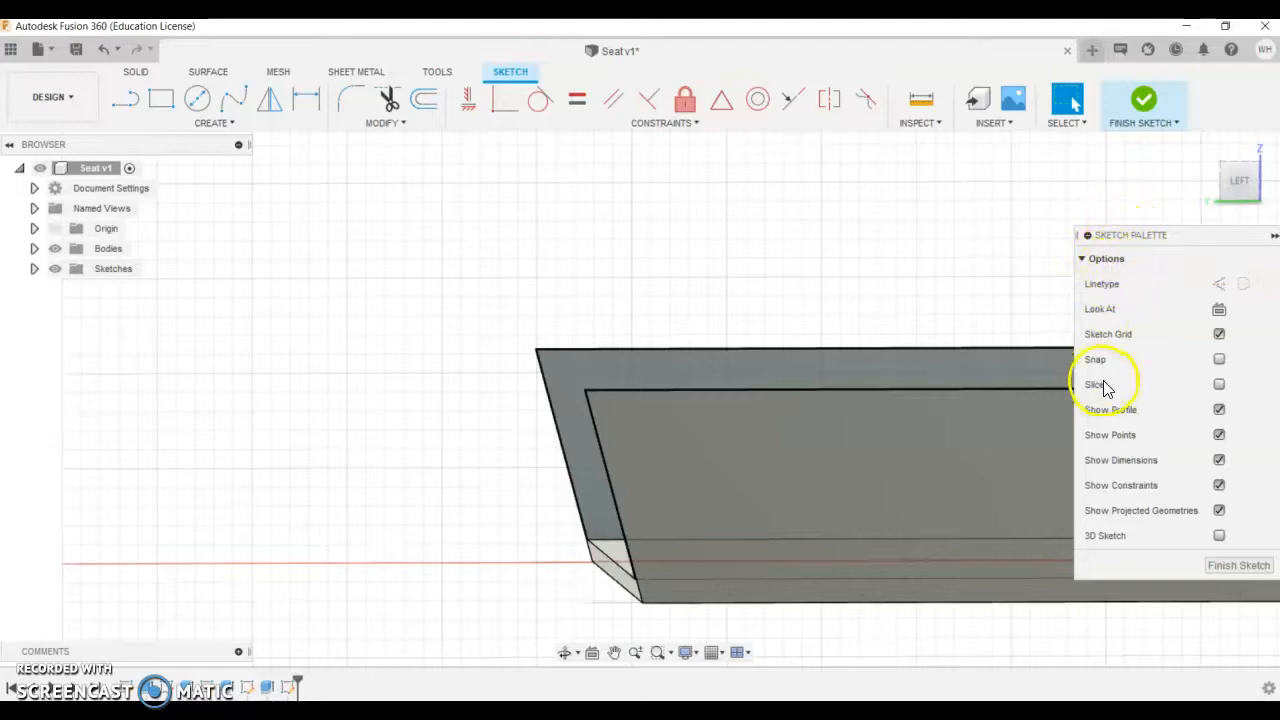
pyautogui.click(1220, 386)
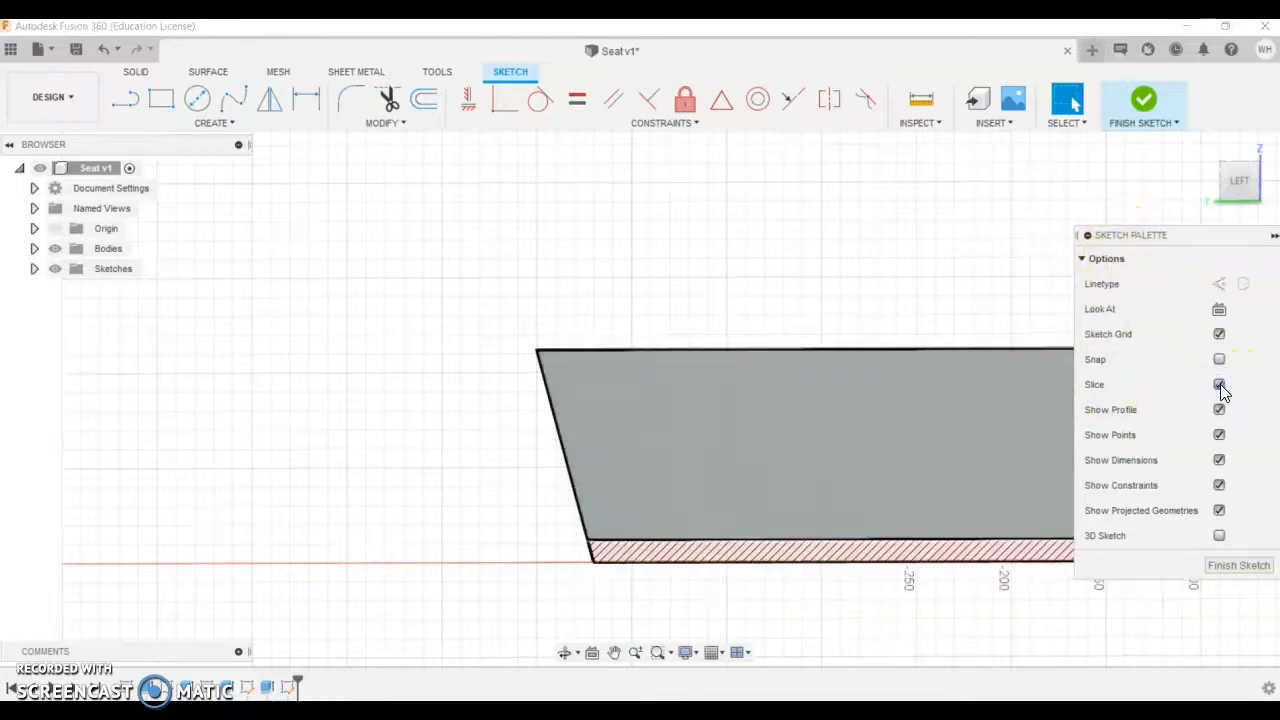
# - Toggle the Slice display off and on to compare how the panel's inner face is shown
pyautogui.click(1219, 384)
pyautogui.click(1219, 384)
pyautogui.click(1220, 386)
pyautogui.click(1220, 386)
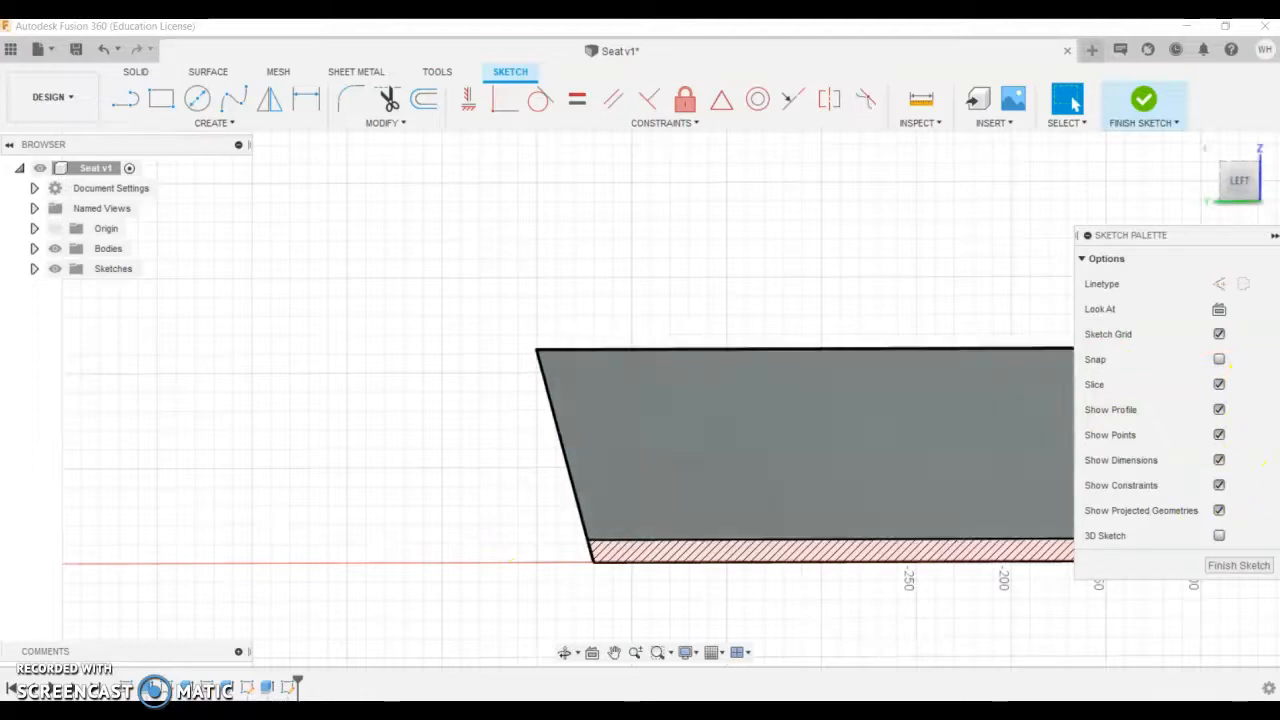
# - Sketch a 12 mm horizontal line along the base's upper surface, starting at the panel's slanted edge
pyautogui.click(1240, 190)
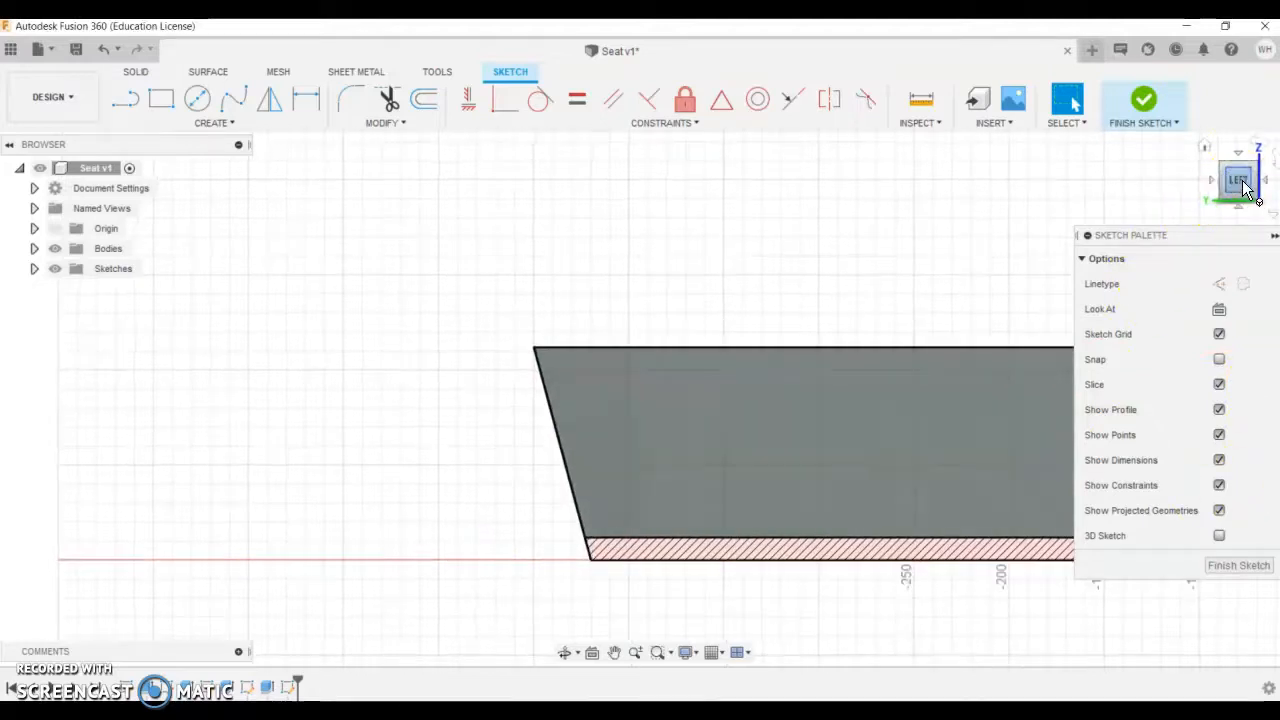
pyautogui.scroll(4, 630, 480)
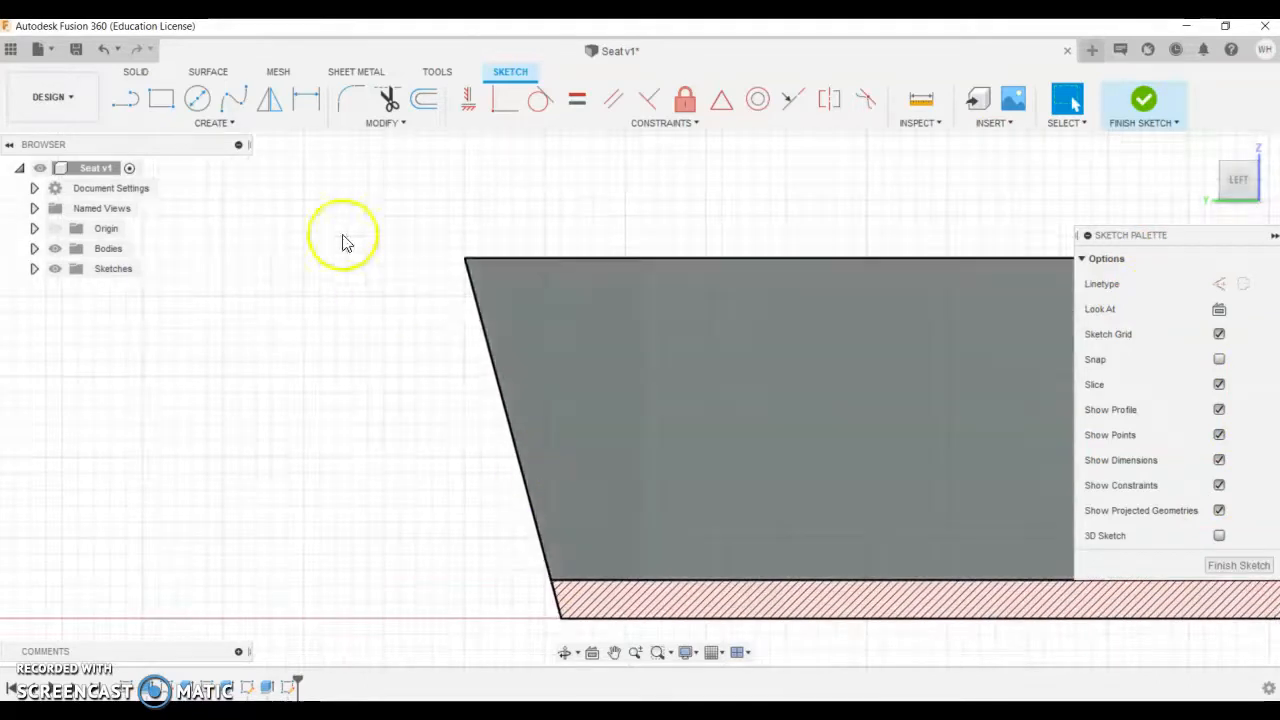
pyautogui.click(126, 100)
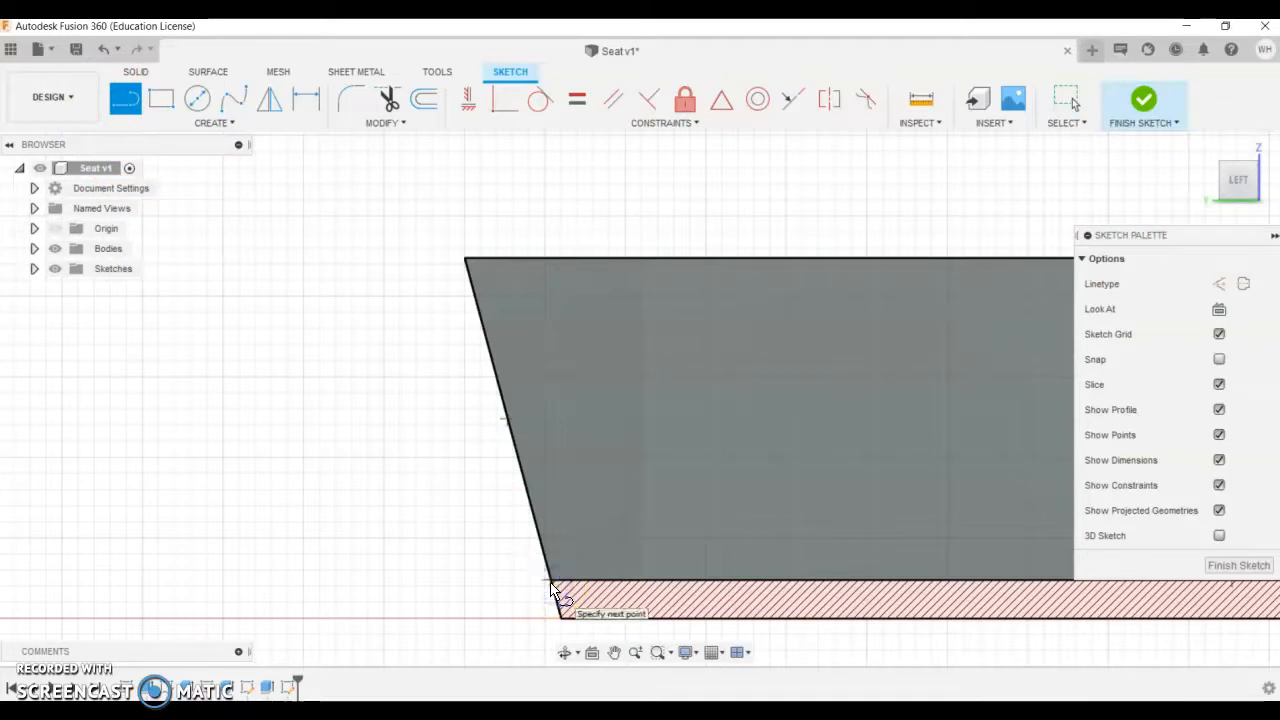
pyautogui.click(552, 584)
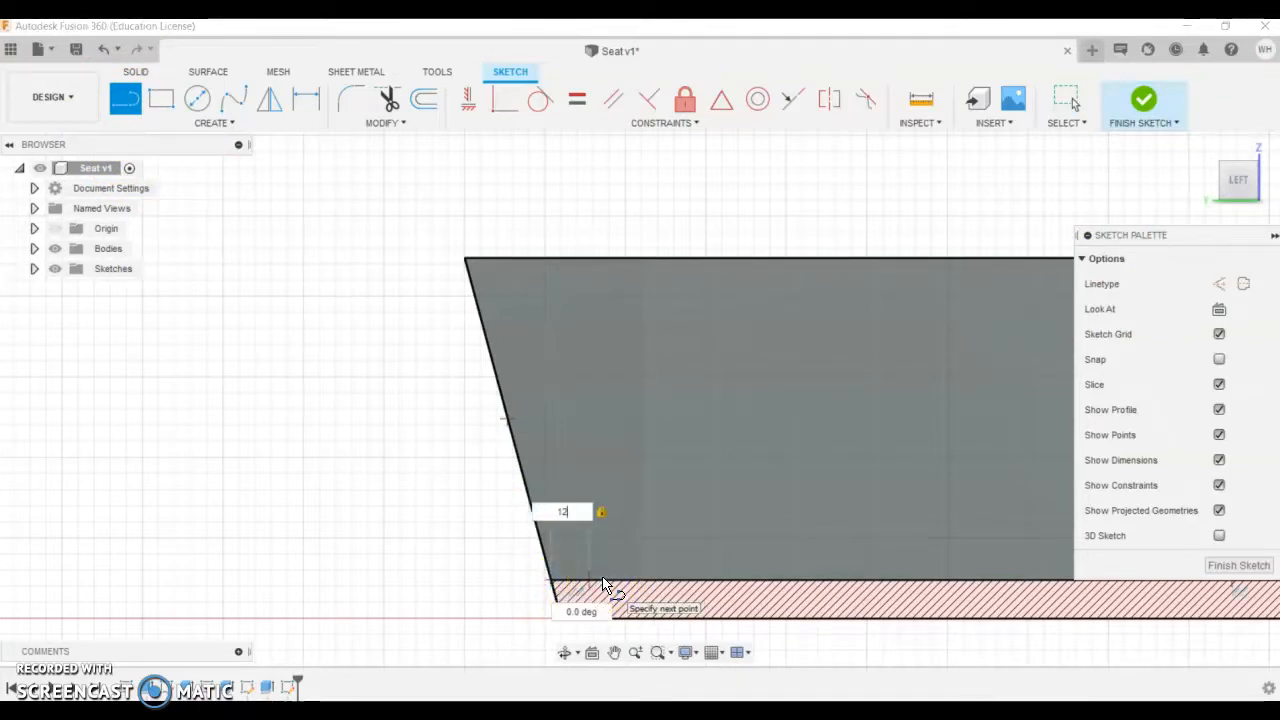
pyautogui.write('12')
pyautogui.click(603, 585)
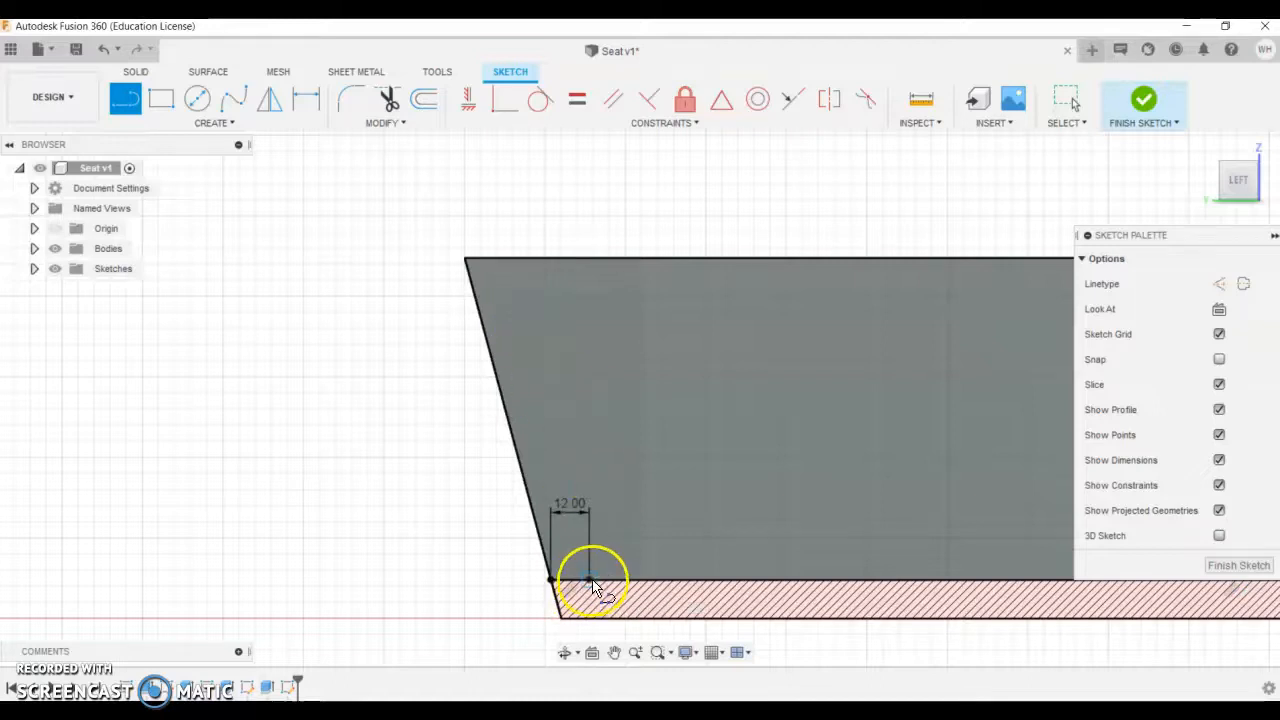
# - Continue from the 12 mm line with a 350 mm slanted line rising at about 76.1 degrees above the side panel
pyautogui.scroll(-5, 609, 320)
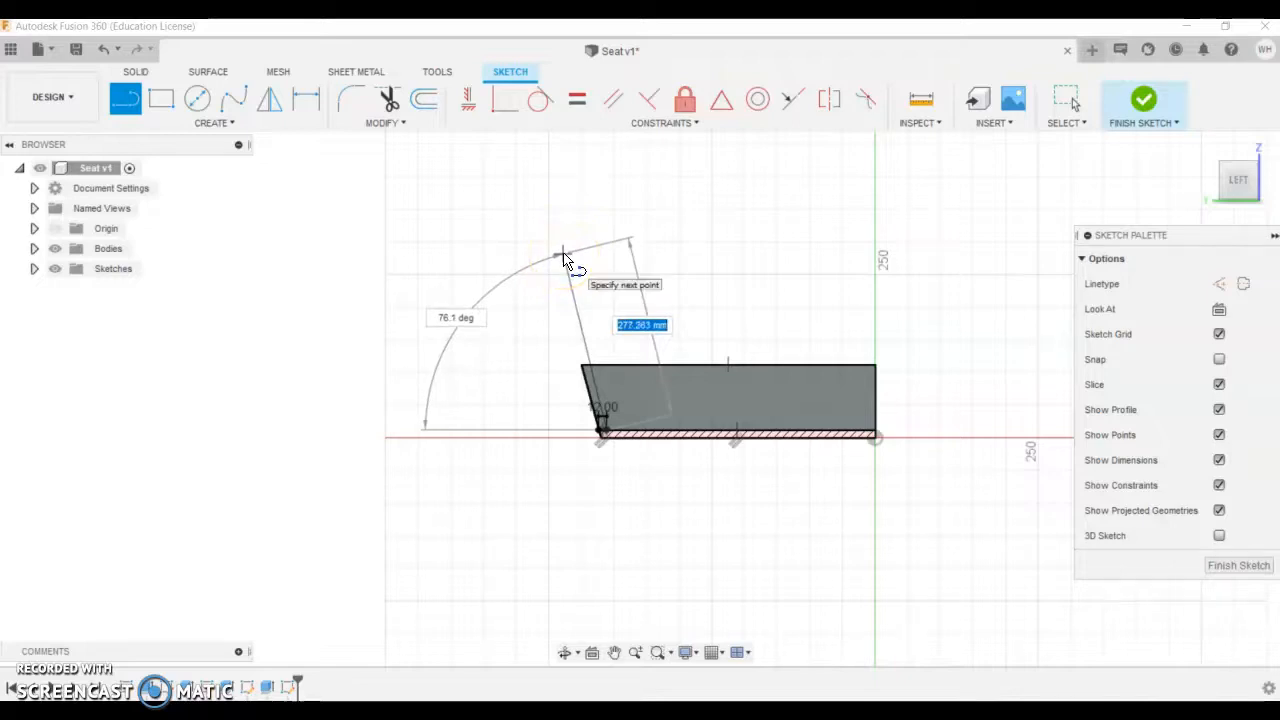
pyautogui.press('Return')
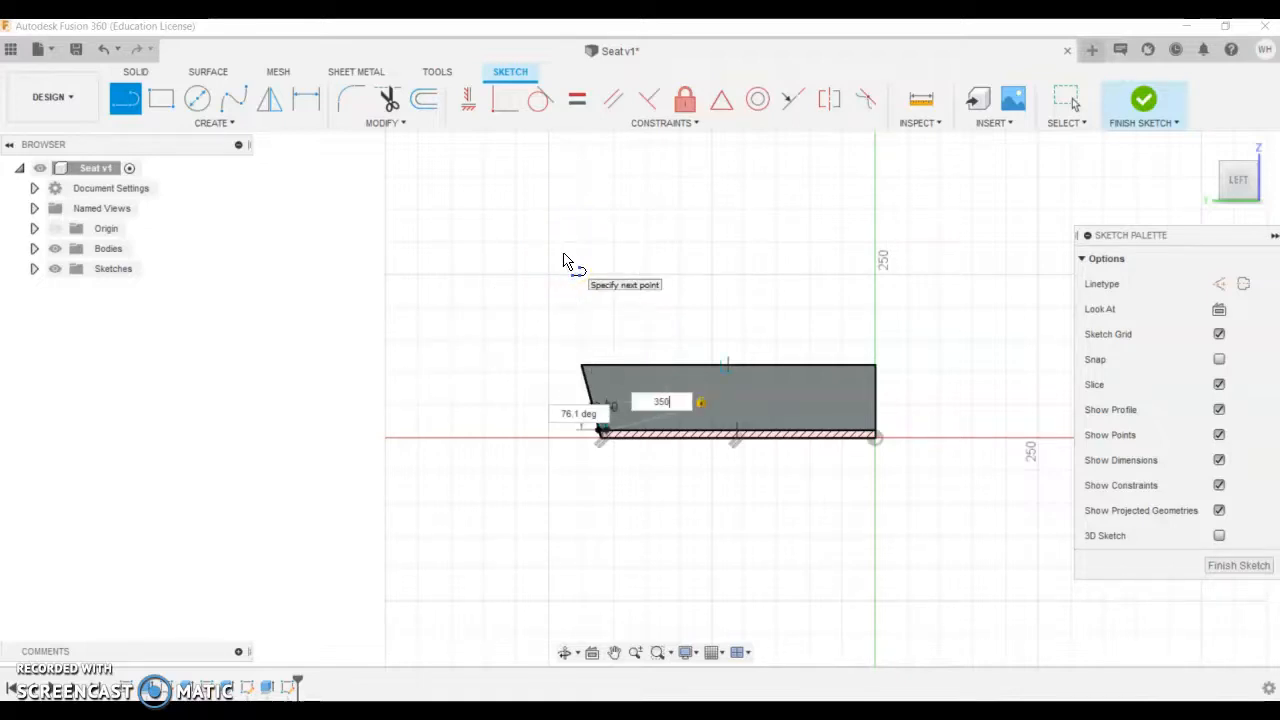
pyautogui.press('Return')
pyautogui.press('Escape')
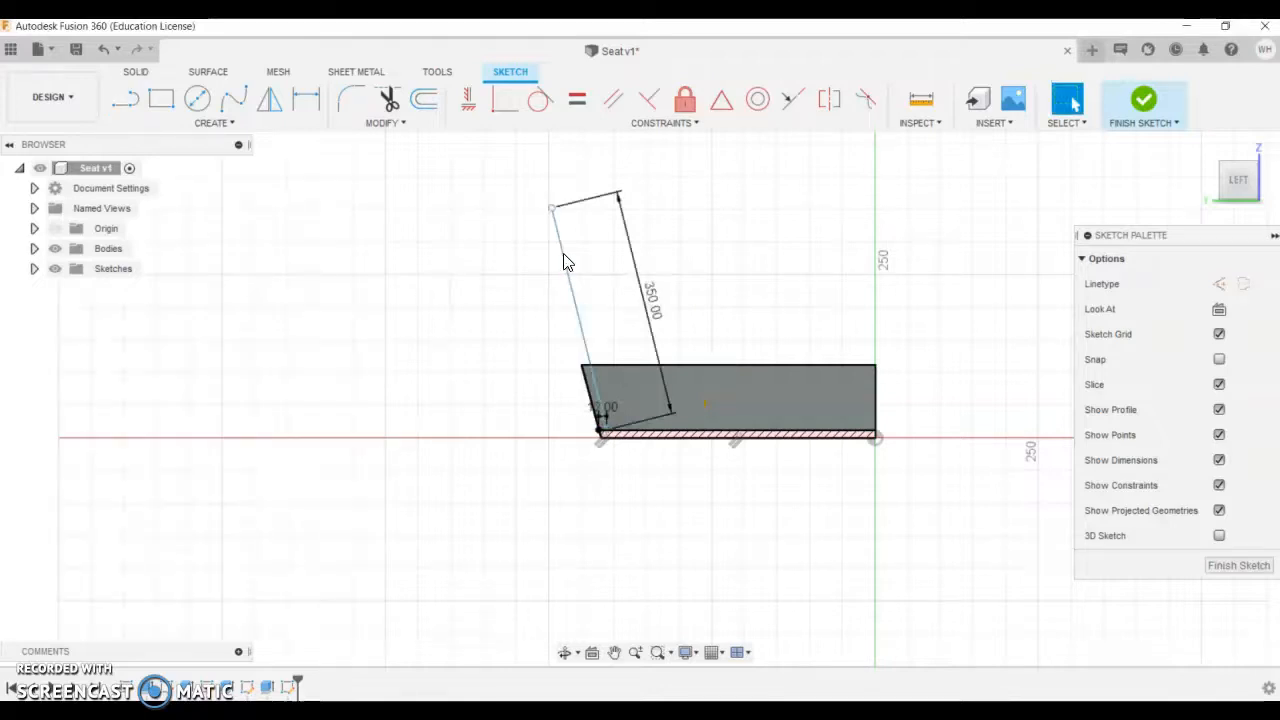
# - Close the backrest profile with a short line across its upper end and a long line down to the slanted edge's corner at the base
pyautogui.click(127, 100)
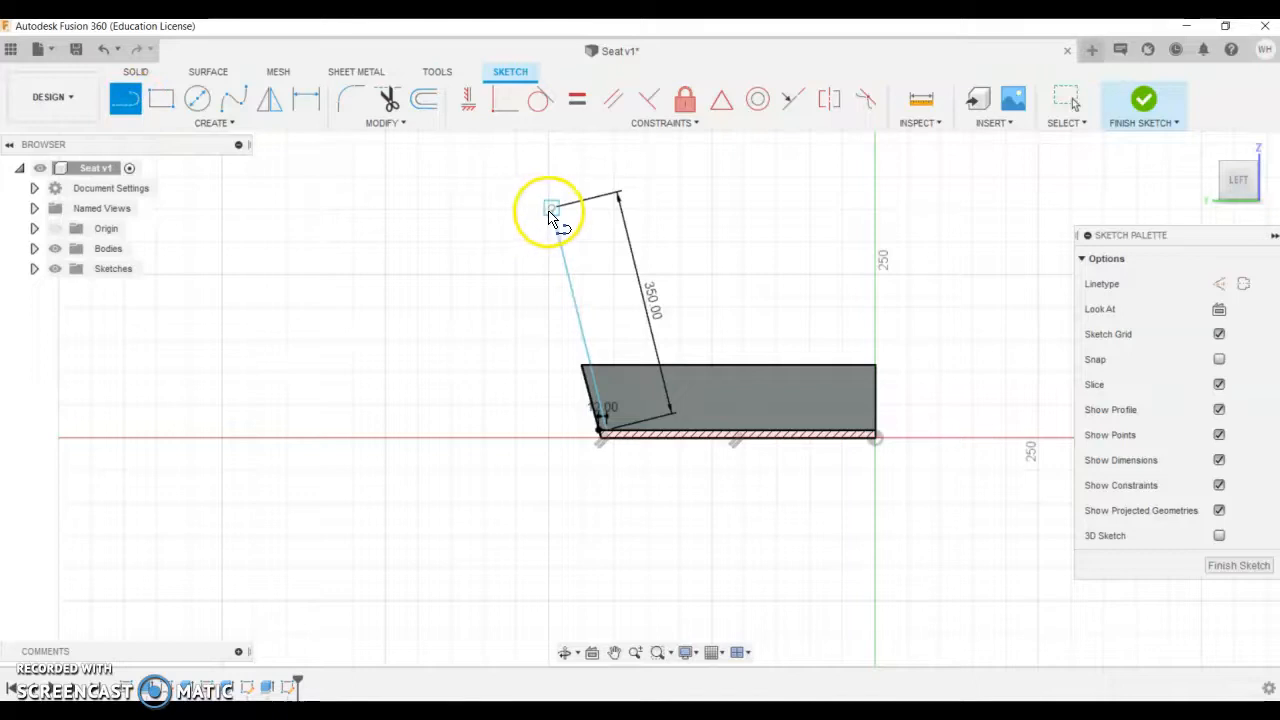
pyautogui.click(549, 212)
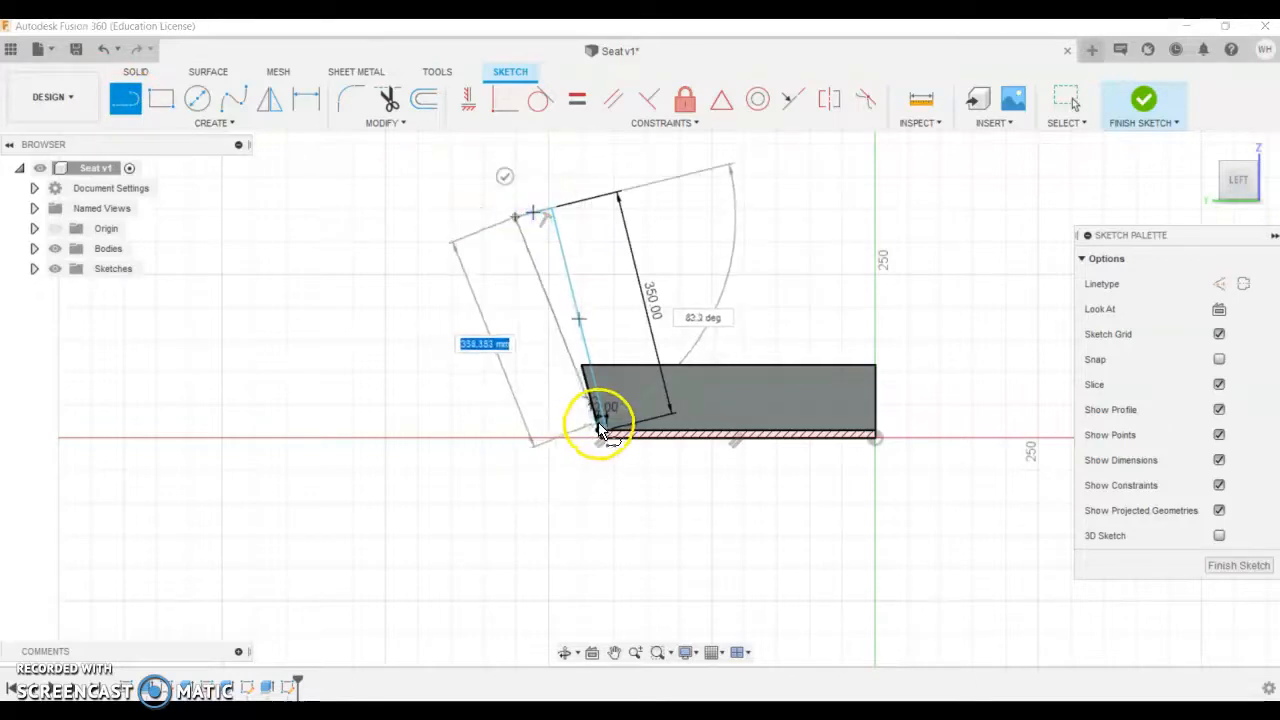
pyautogui.click(600, 430)
pyautogui.scroll(3, 590, 450)
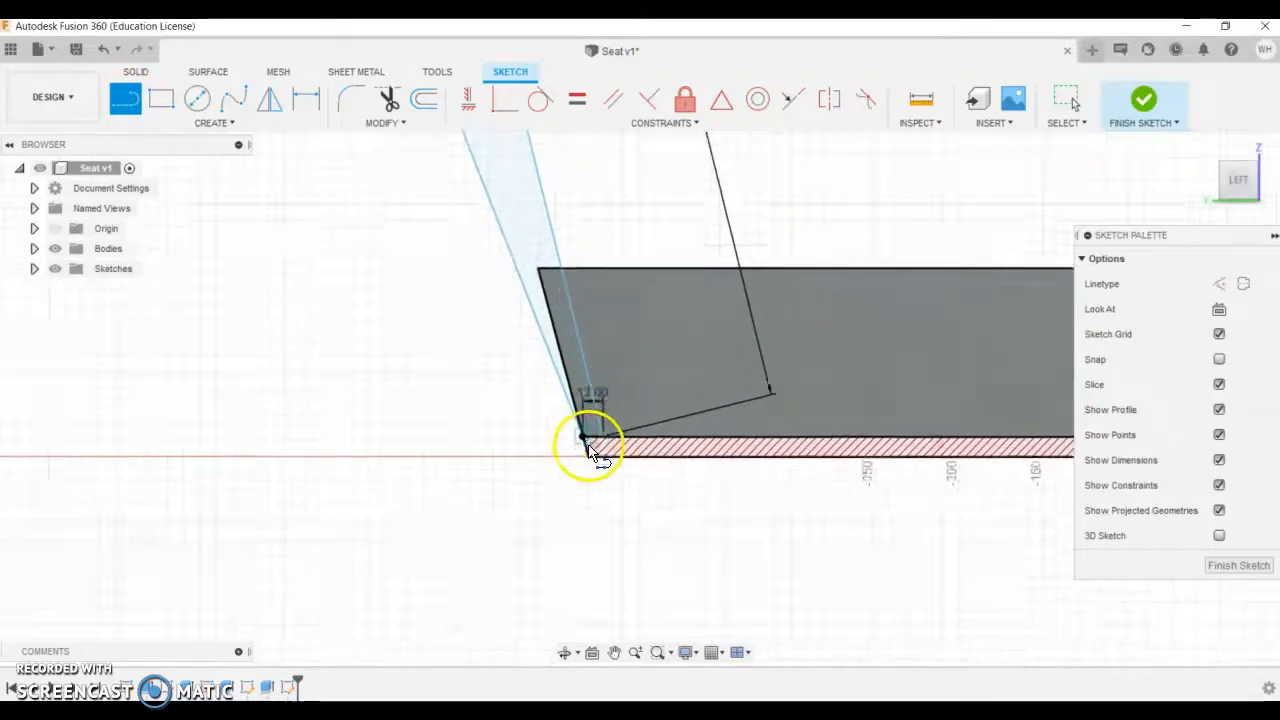
pyautogui.scroll(3, 588, 448)
pyautogui.scroll(-3, 443, 505)
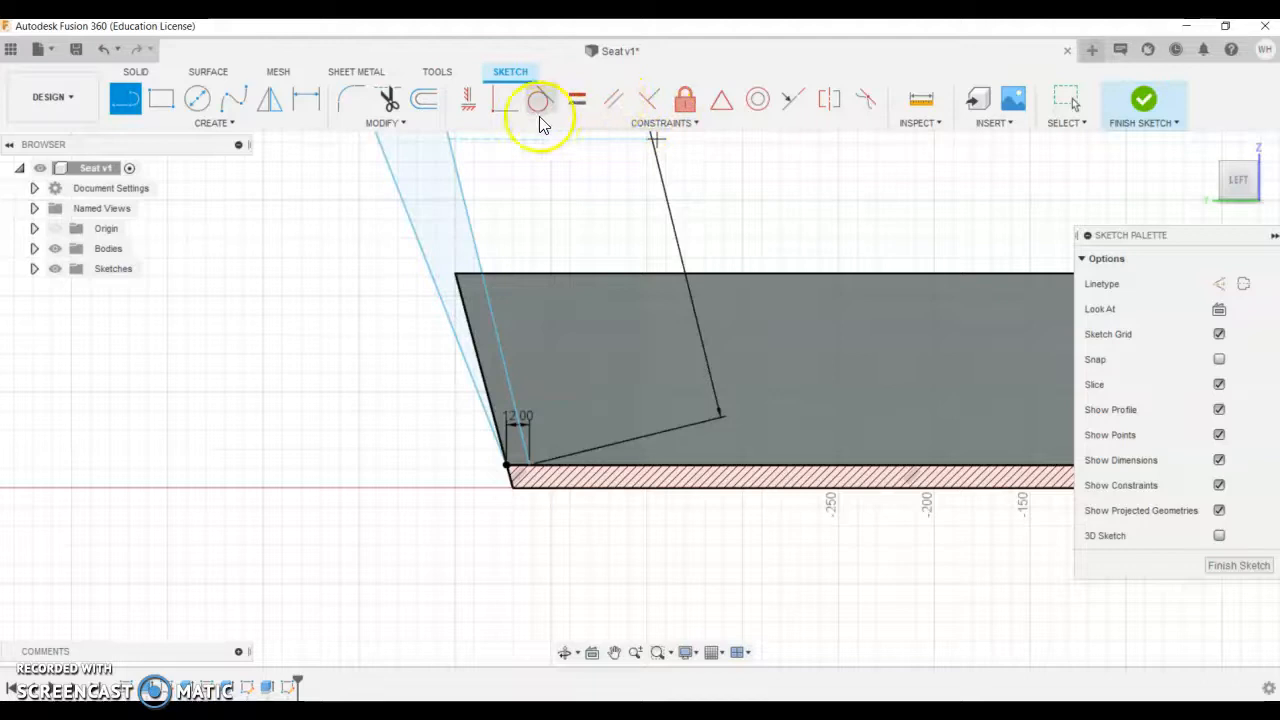
# - Make the profile's outer long line collinear with the side panel's slanted edge
pyautogui.click(796, 97)
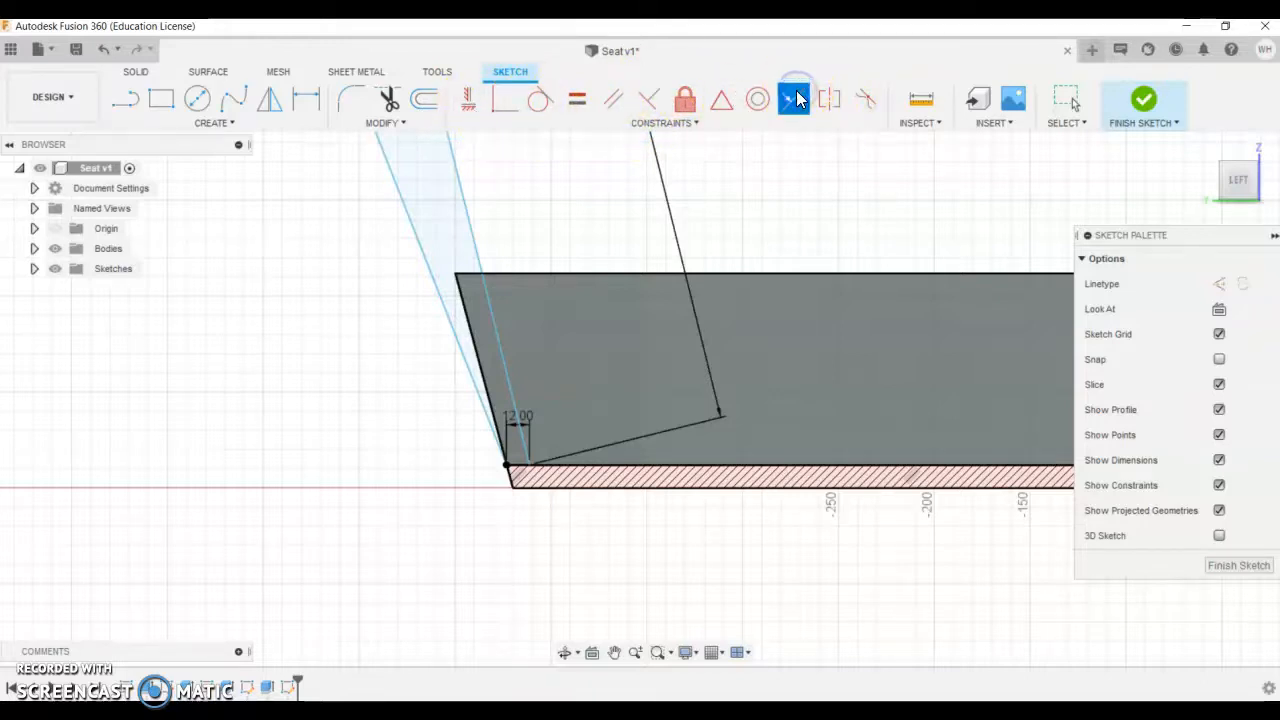
pyautogui.click(463, 307)
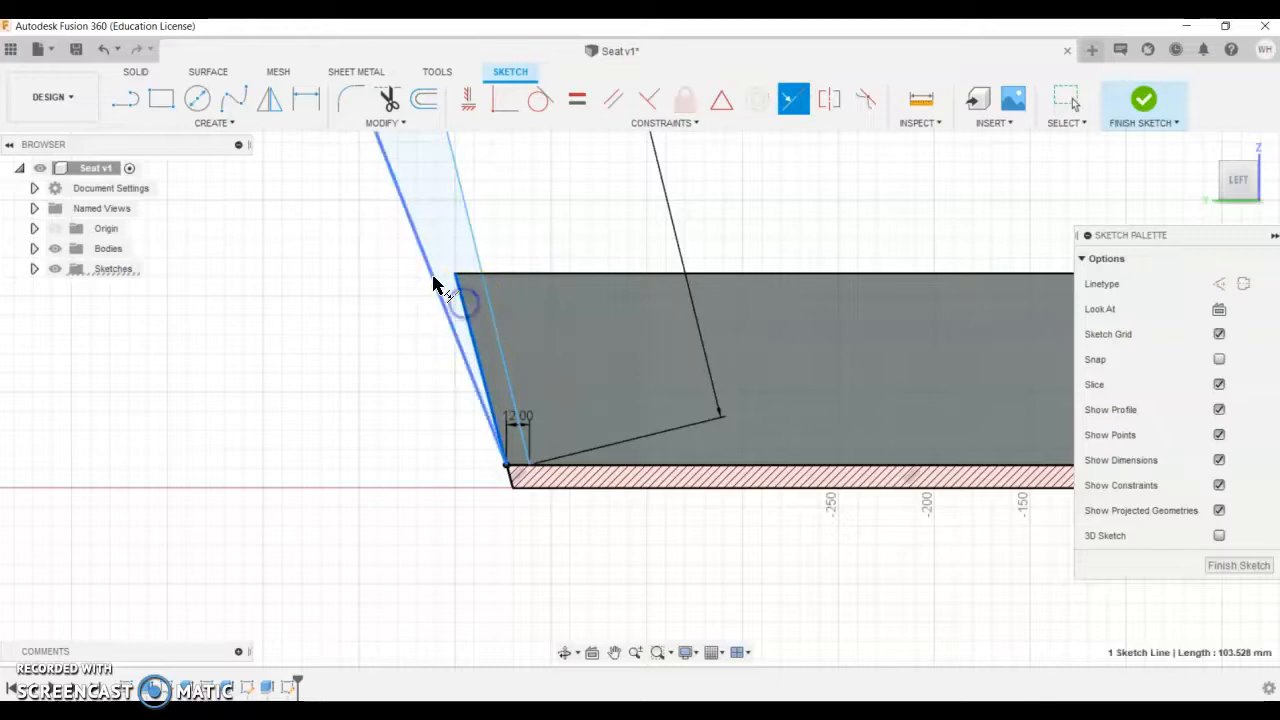
pyautogui.click(432, 278)
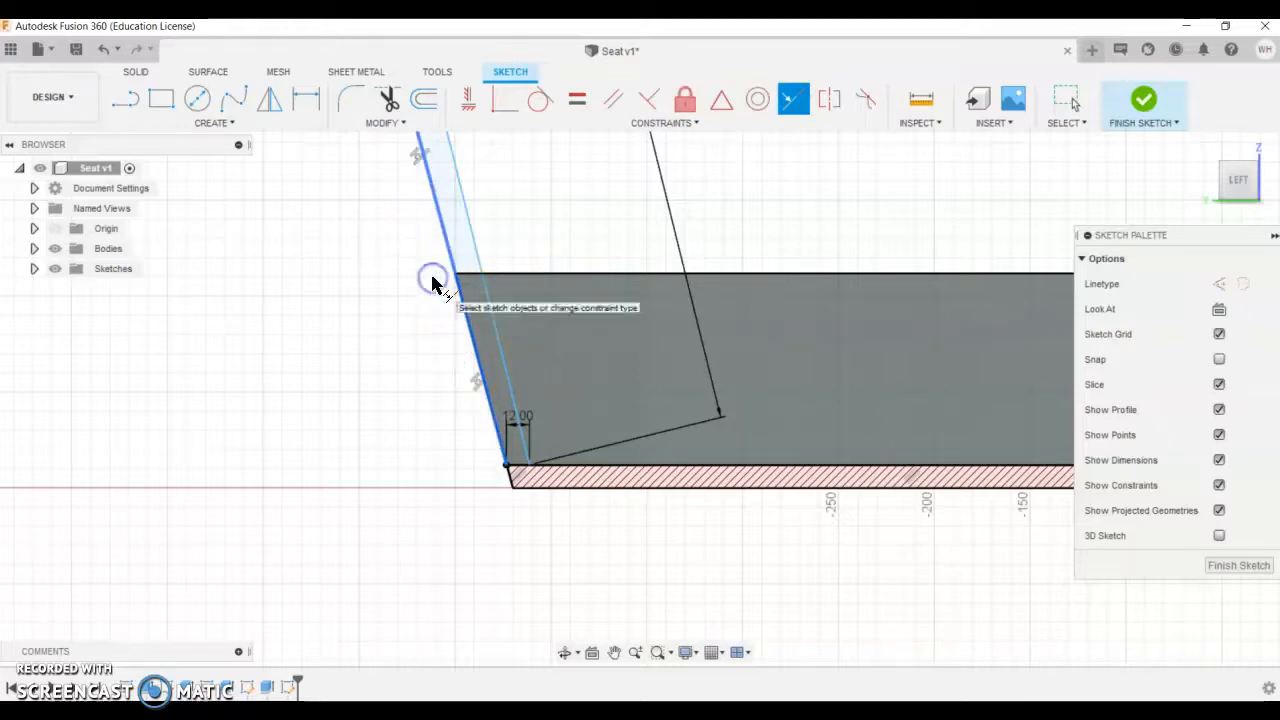
pyautogui.scroll(-1, 528, 444)
pyautogui.scroll(-3, 526, 447)
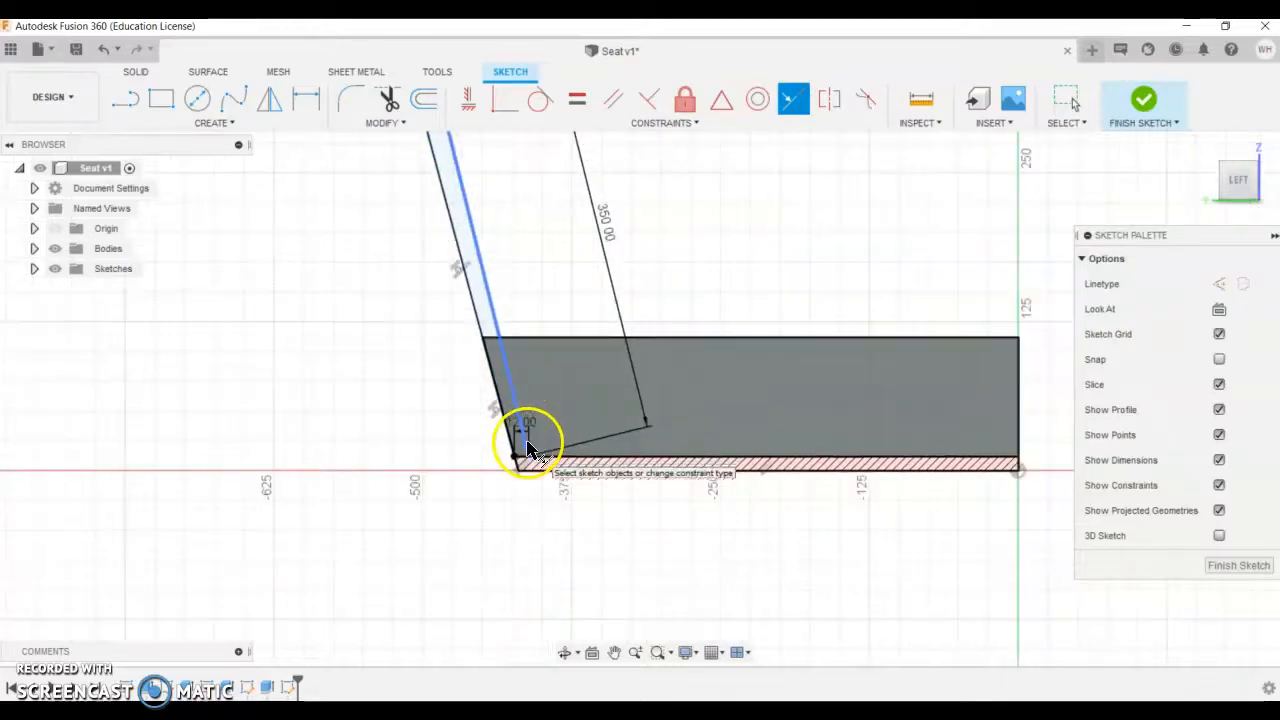
pyautogui.scroll(1, 510, 210)
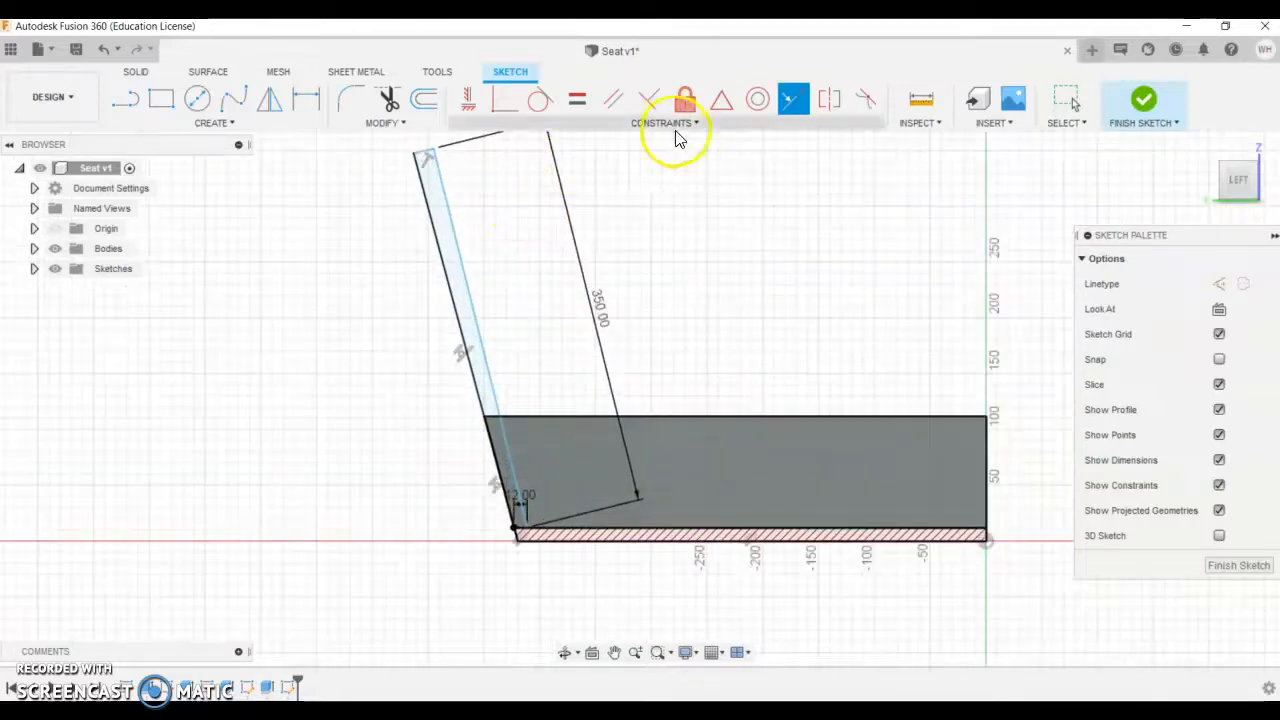
# - Make the 350 mm line parallel to the profile's outer long line
pyautogui.click(619, 99)
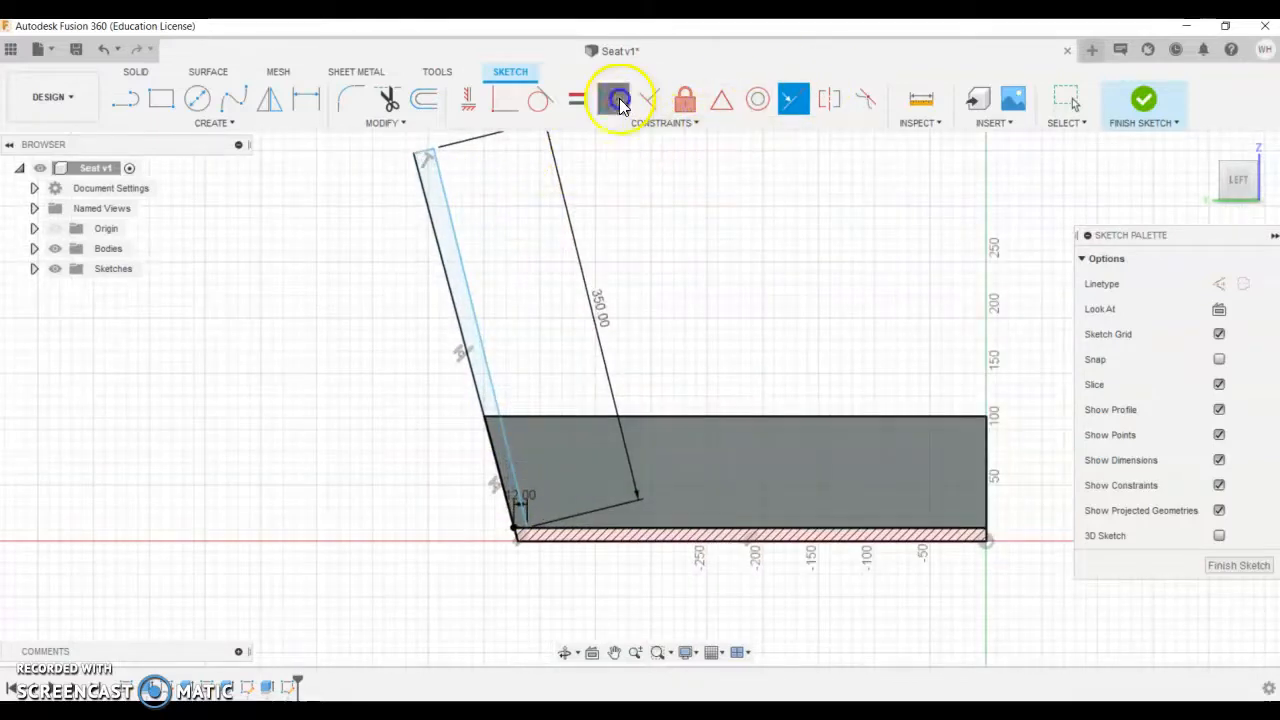
pyautogui.click(456, 271)
pyautogui.click(446, 269)
pyautogui.click(449, 409)
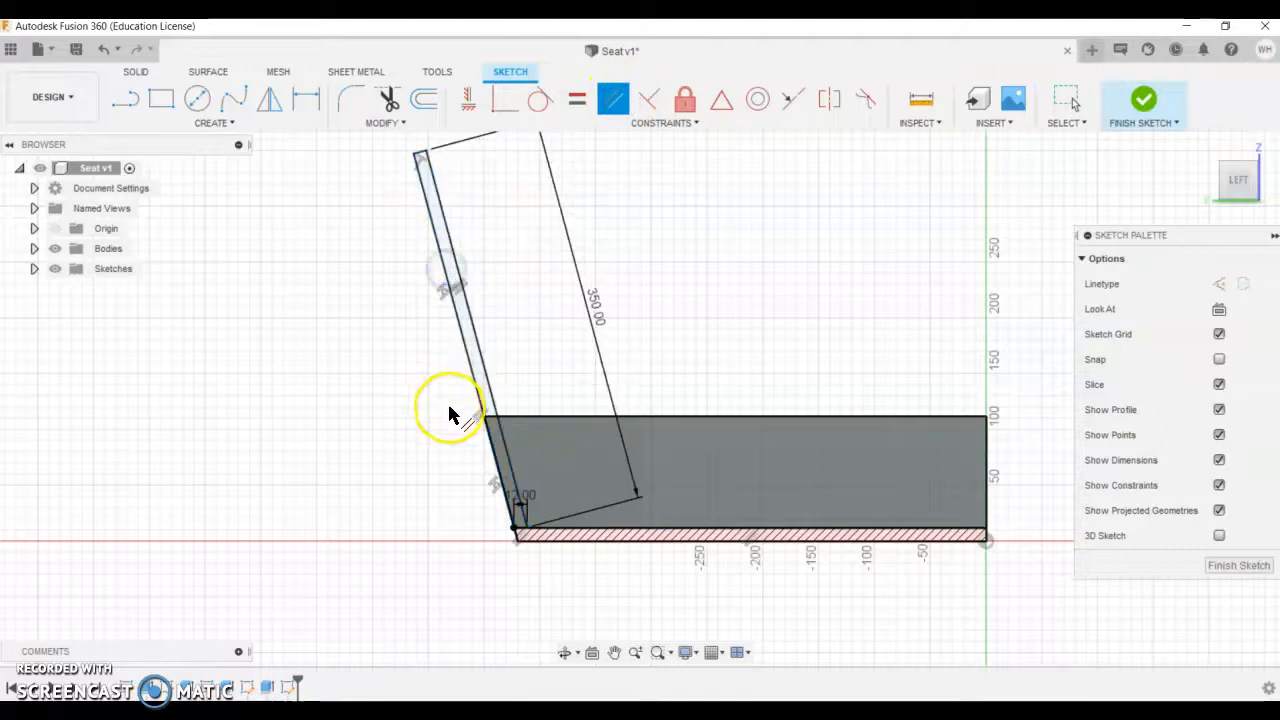
# - Delete the horizontal 12 mm dimension at the lower end of the backrest profile
pyautogui.scroll(6, 516, 545)
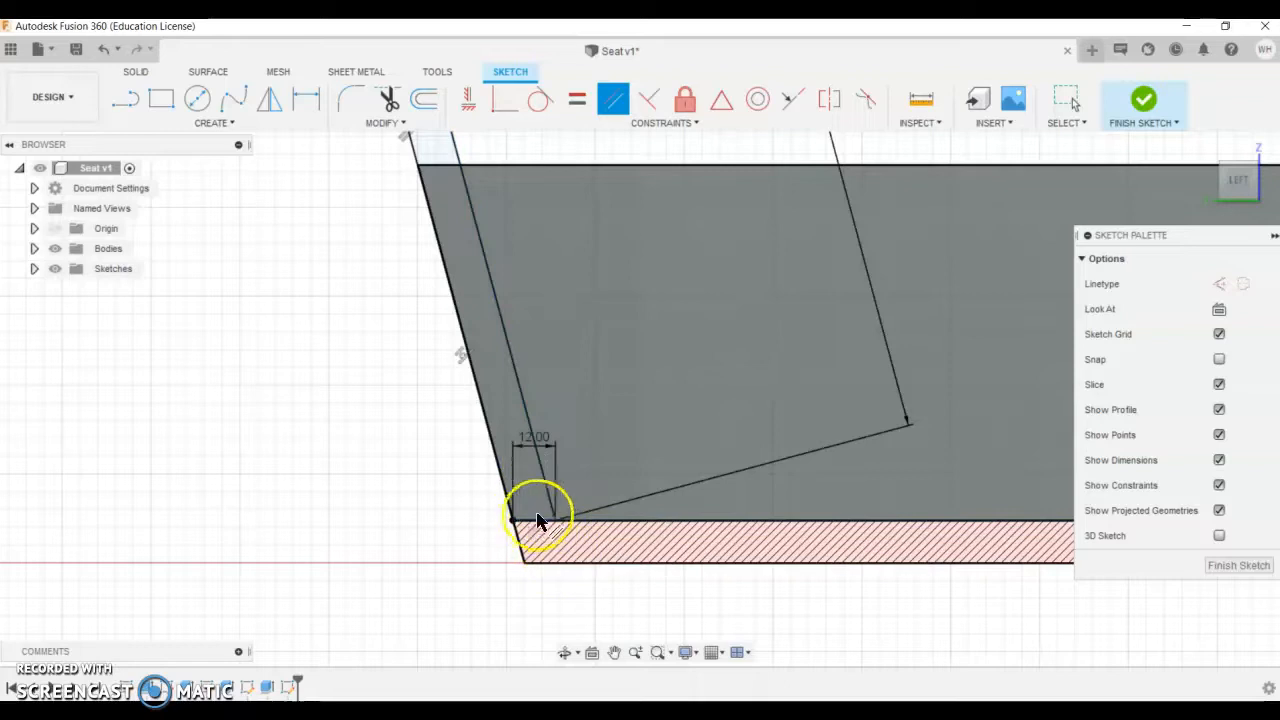
pyautogui.press('Escape')
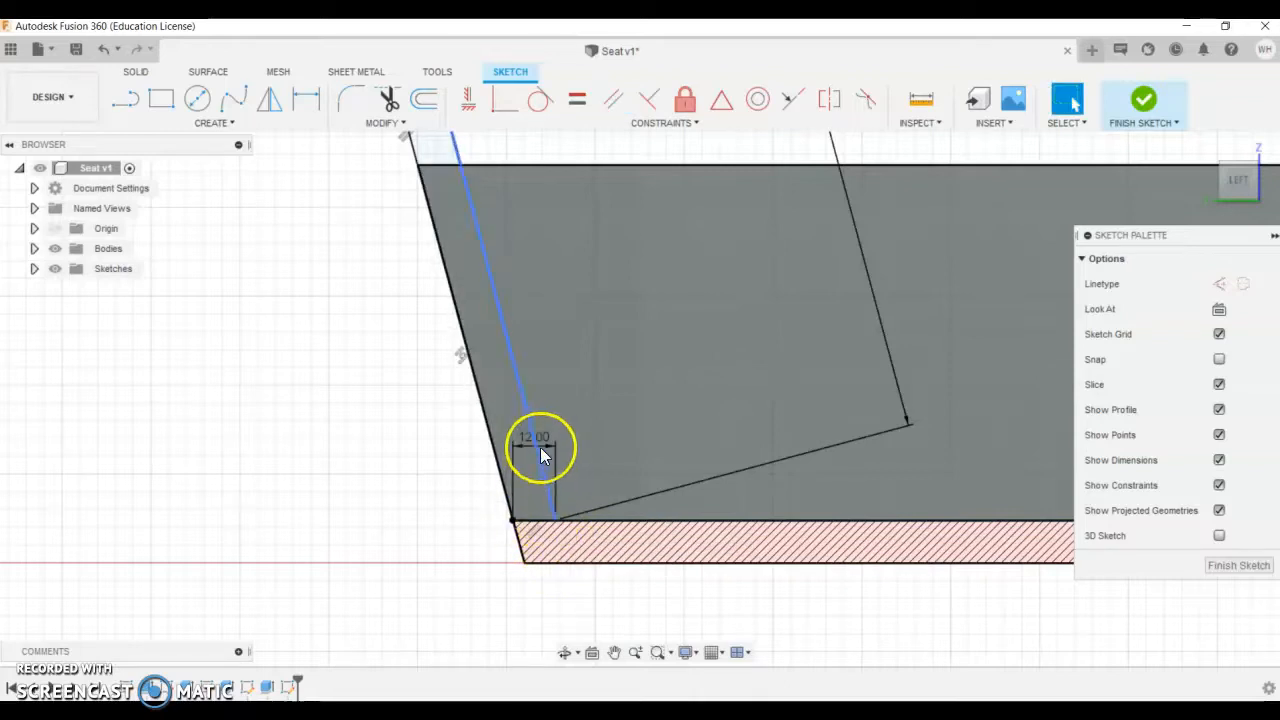
pyautogui.press('Delete')
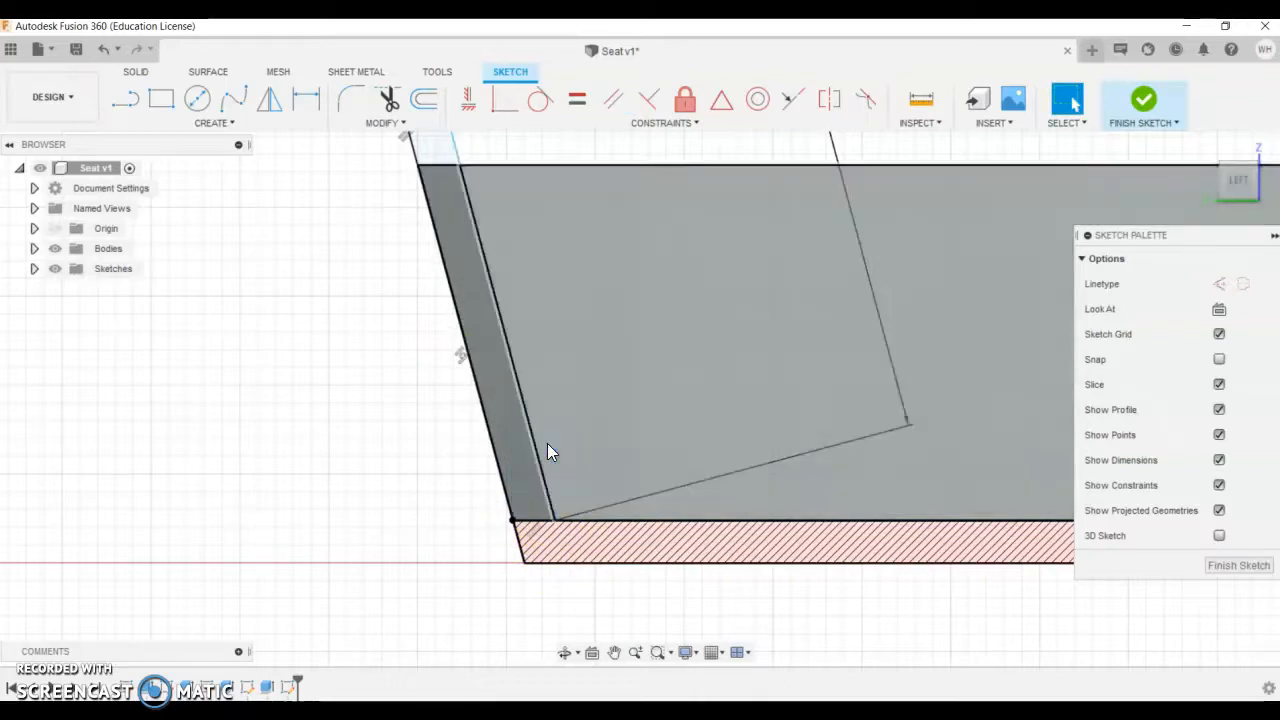
# - Dimension the perpendicular distance between the panel's slanted edge and the 350 mm line at 12 mm
pyautogui.click(305, 98)
pyautogui.click(467, 357)
pyautogui.click(504, 340)
pyautogui.click(484, 340)
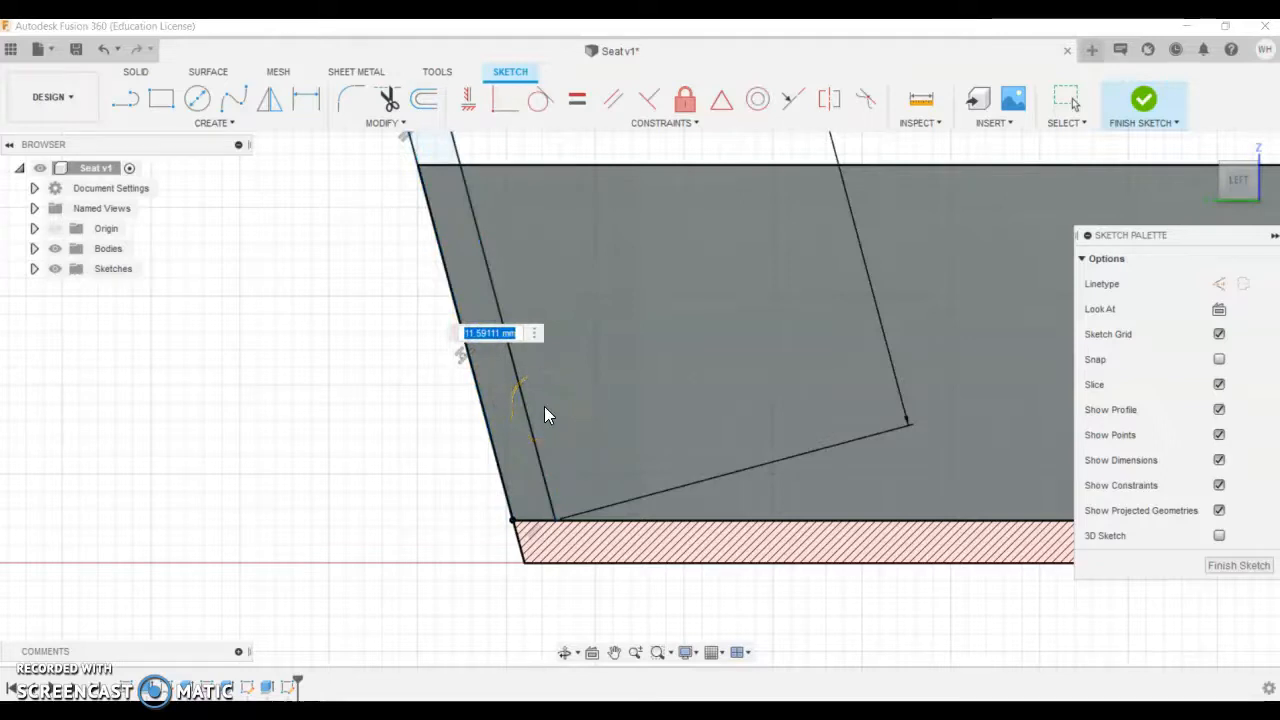
pyautogui.write('12')
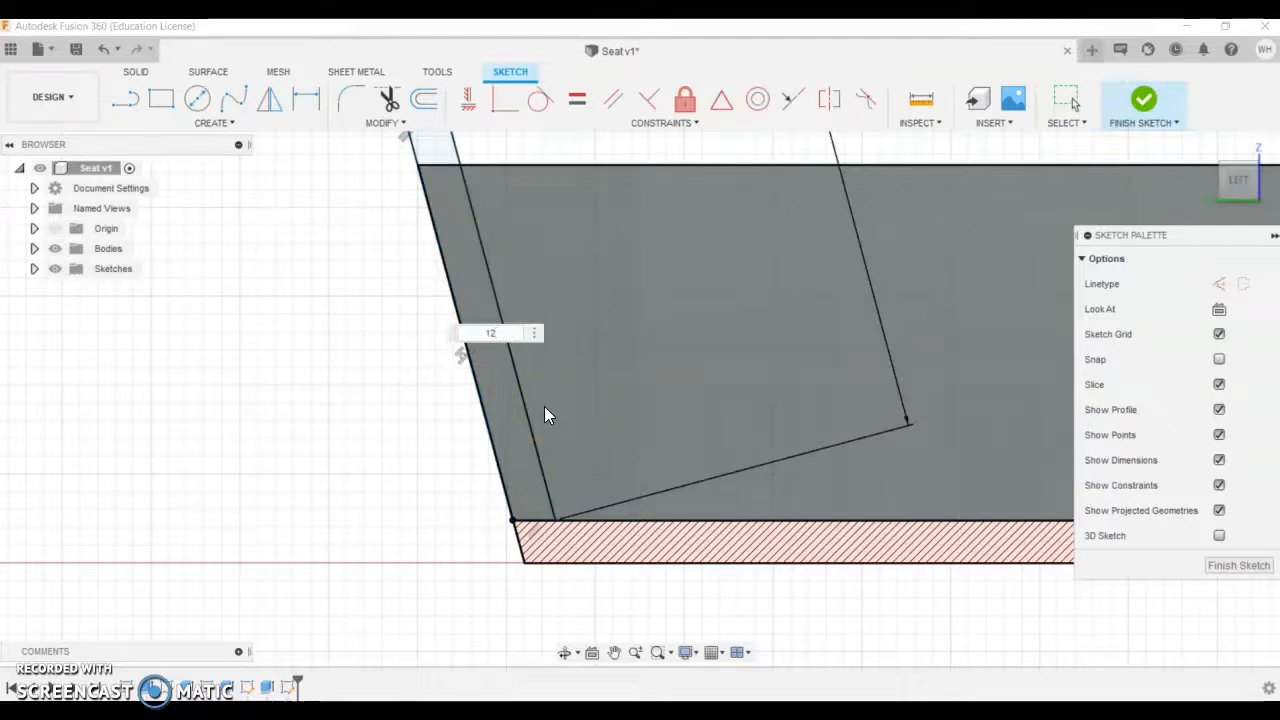
pyautogui.press('Return')
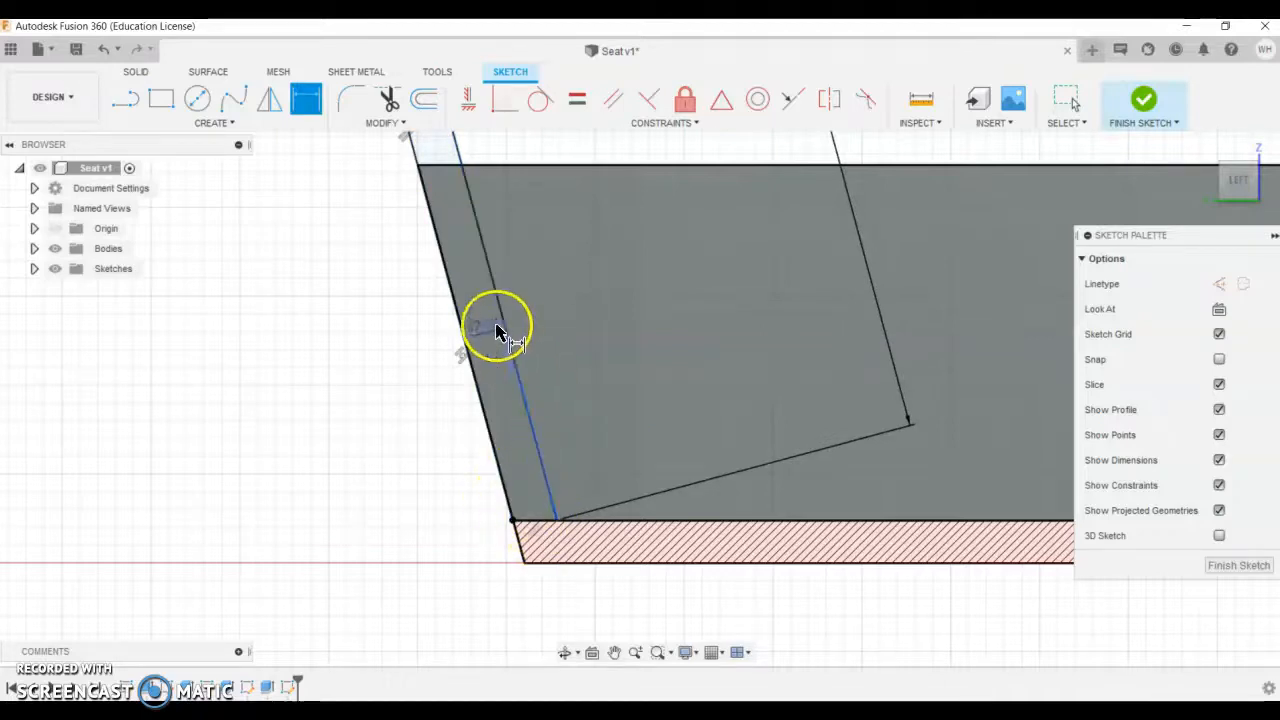
pyautogui.scroll(-2, 506, 420)
pyautogui.scroll(-2, 506, 425)
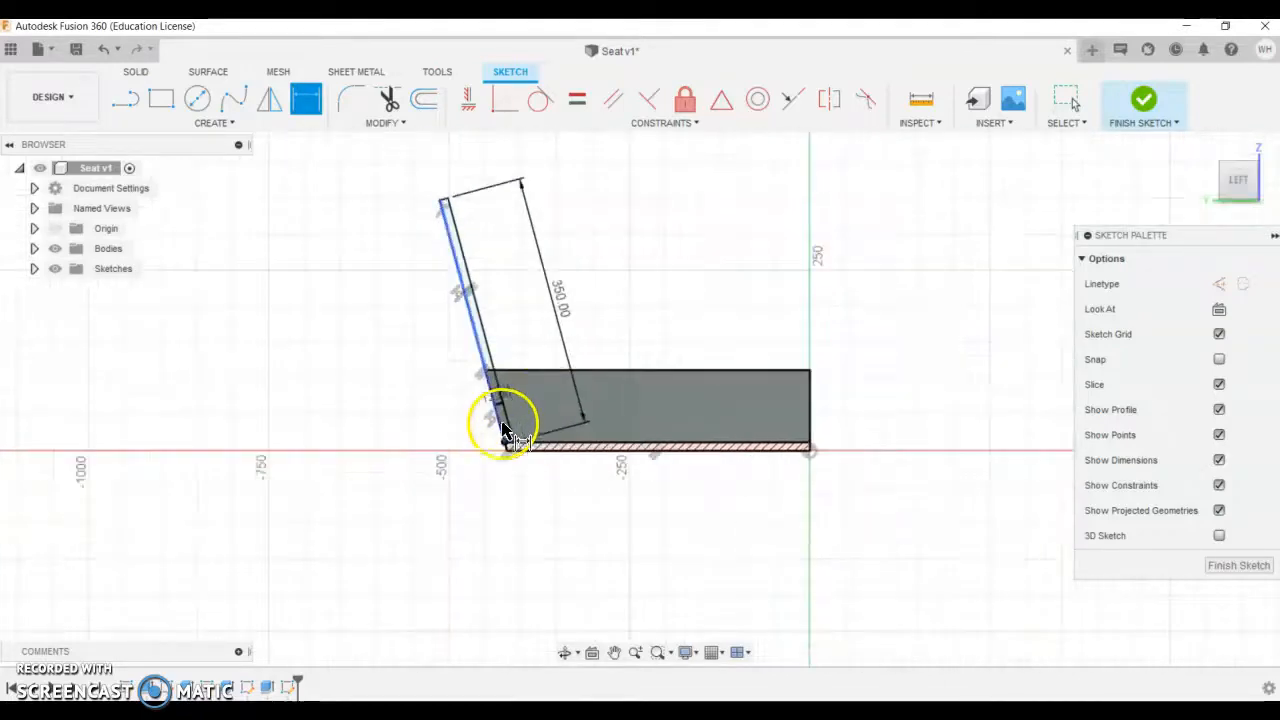
pyautogui.scroll(1, 500, 443)
pyautogui.scroll(-2, 449, 280)
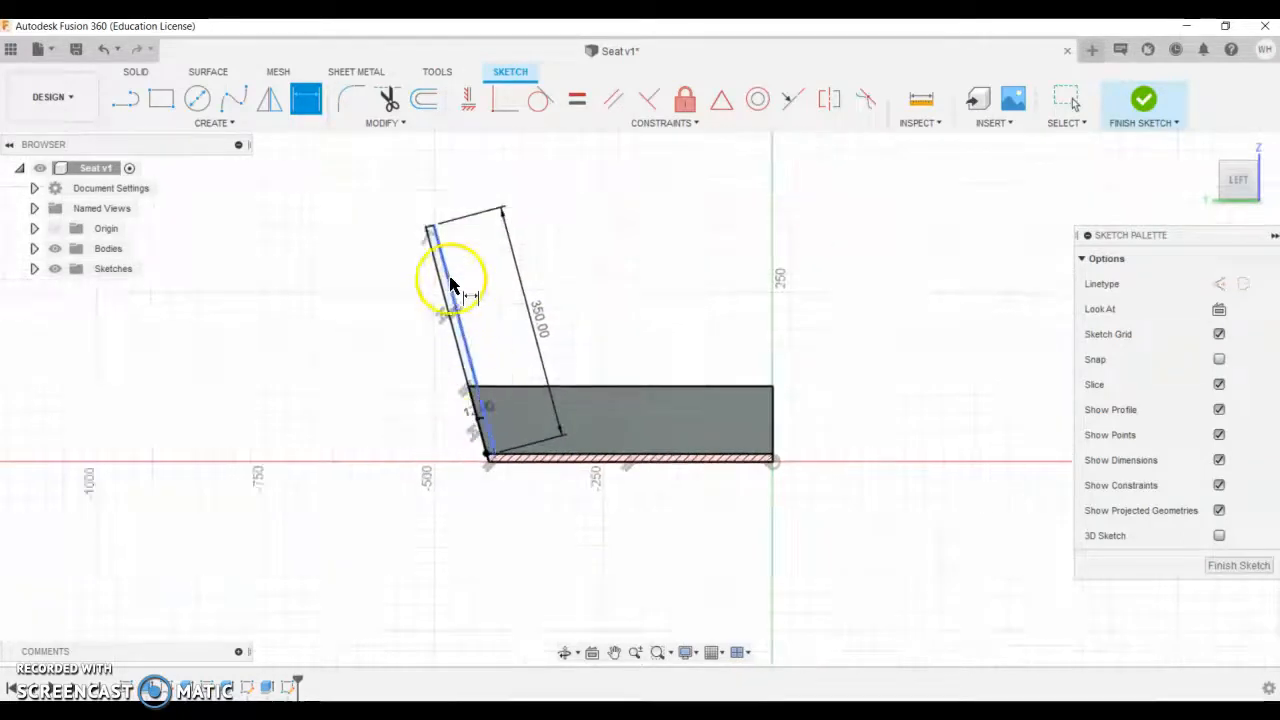
pyautogui.scroll(3, 449, 280)
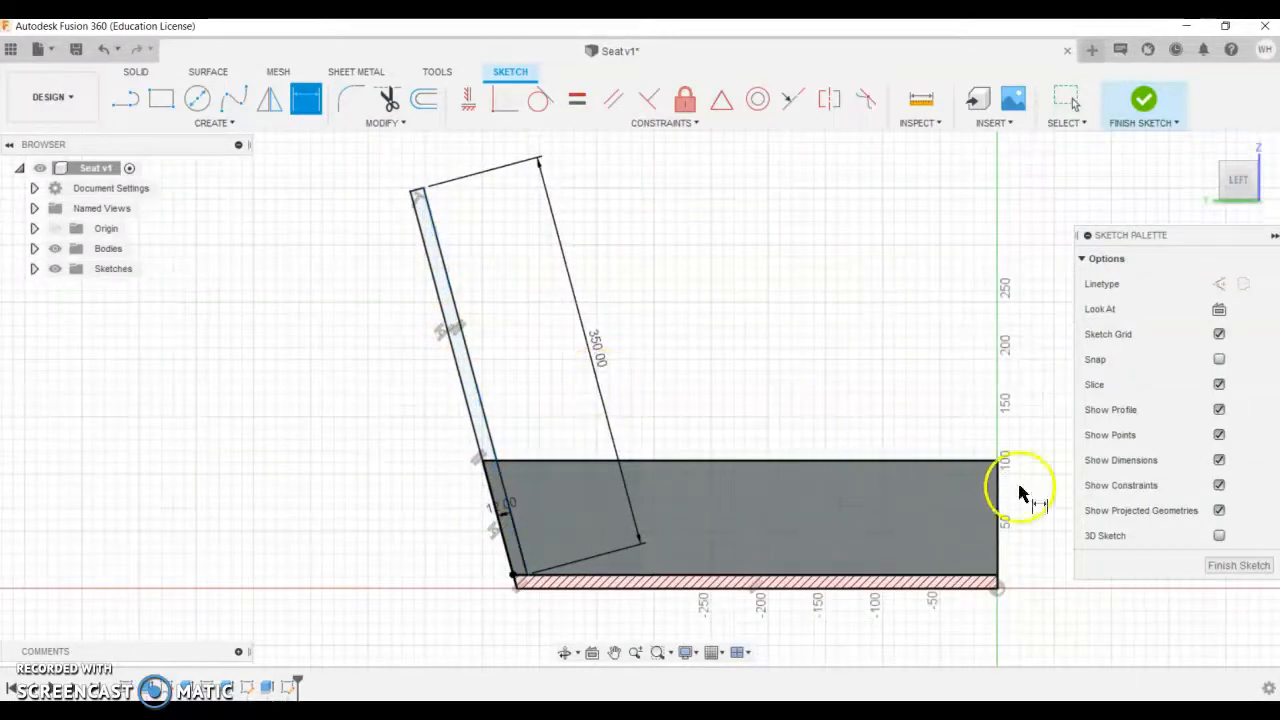
# - Finish the backrest profile sketch
pyautogui.click(1237, 566)
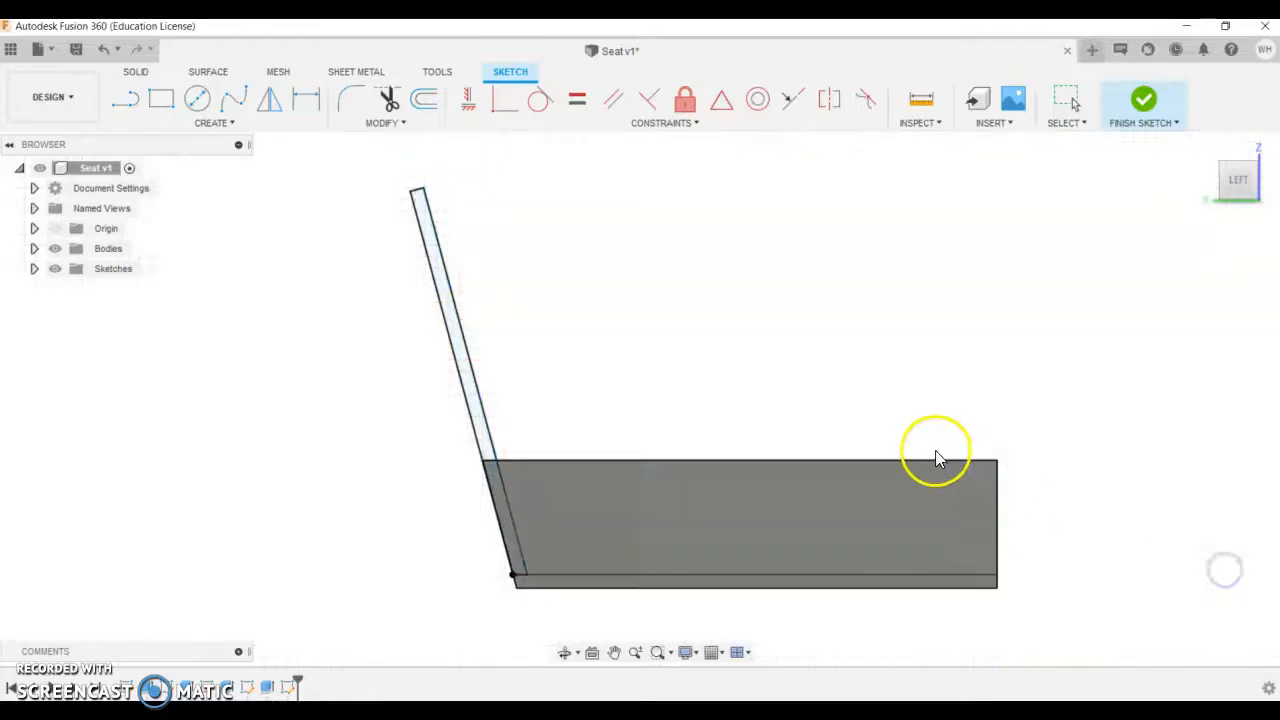
pyautogui.click(1143, 99)
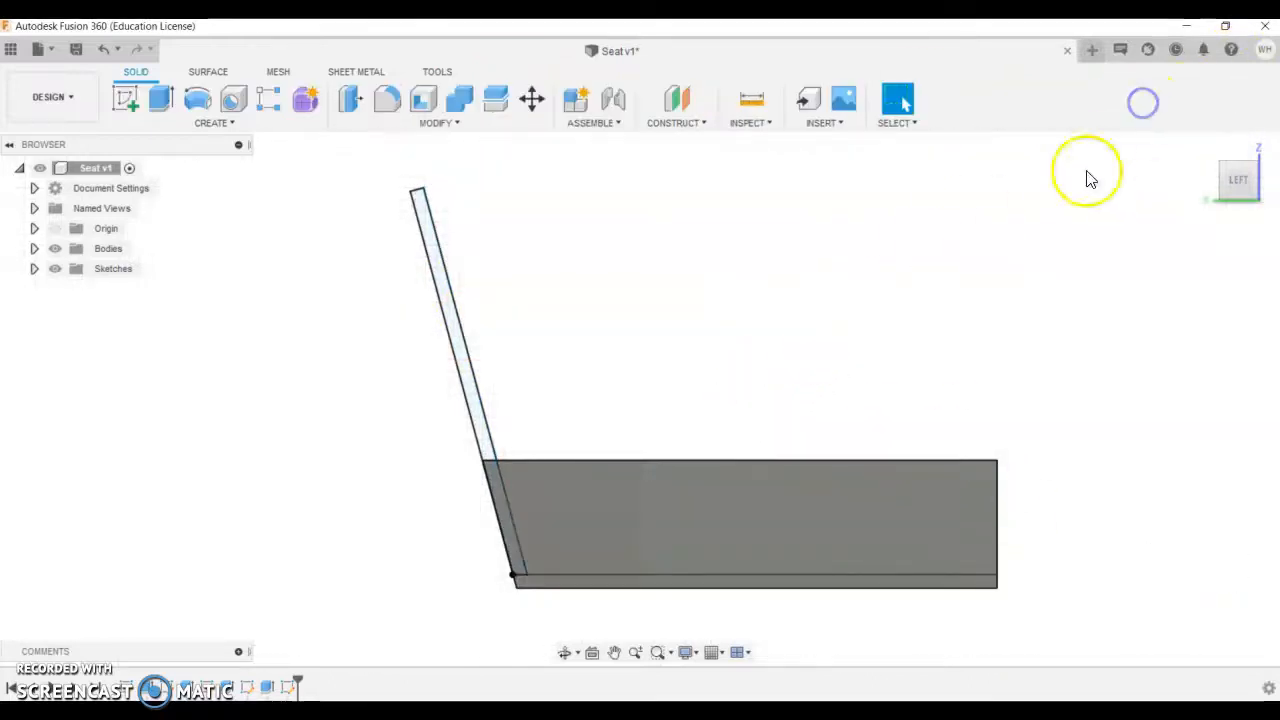
pyautogui.keyDown('shift'); pyautogui.moveTo(884, 355); pyautogui.dragTo(697, 429, button='middle'); pyautogui.keyUp('shift')
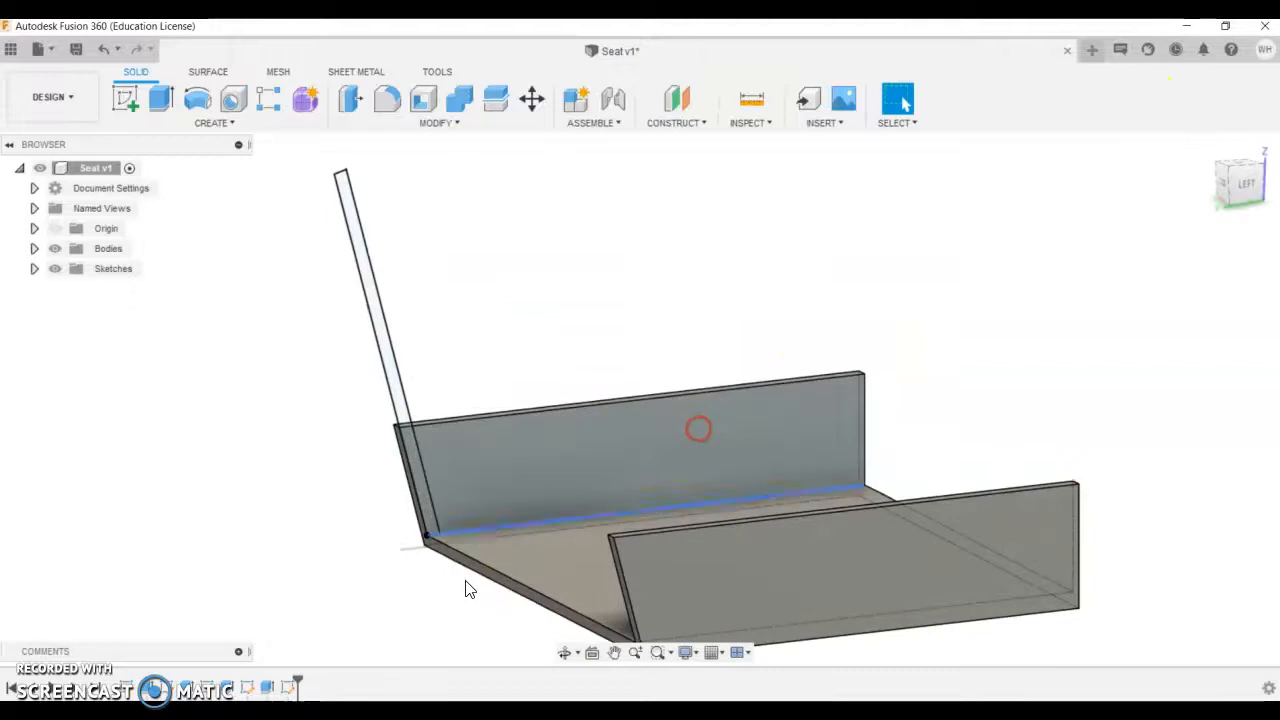
# - Extrude both regions of the backrest profile up to the inner face of the opposite side panel, using the Join operation
pyautogui.click(400, 413)
pyautogui.click(402, 413)
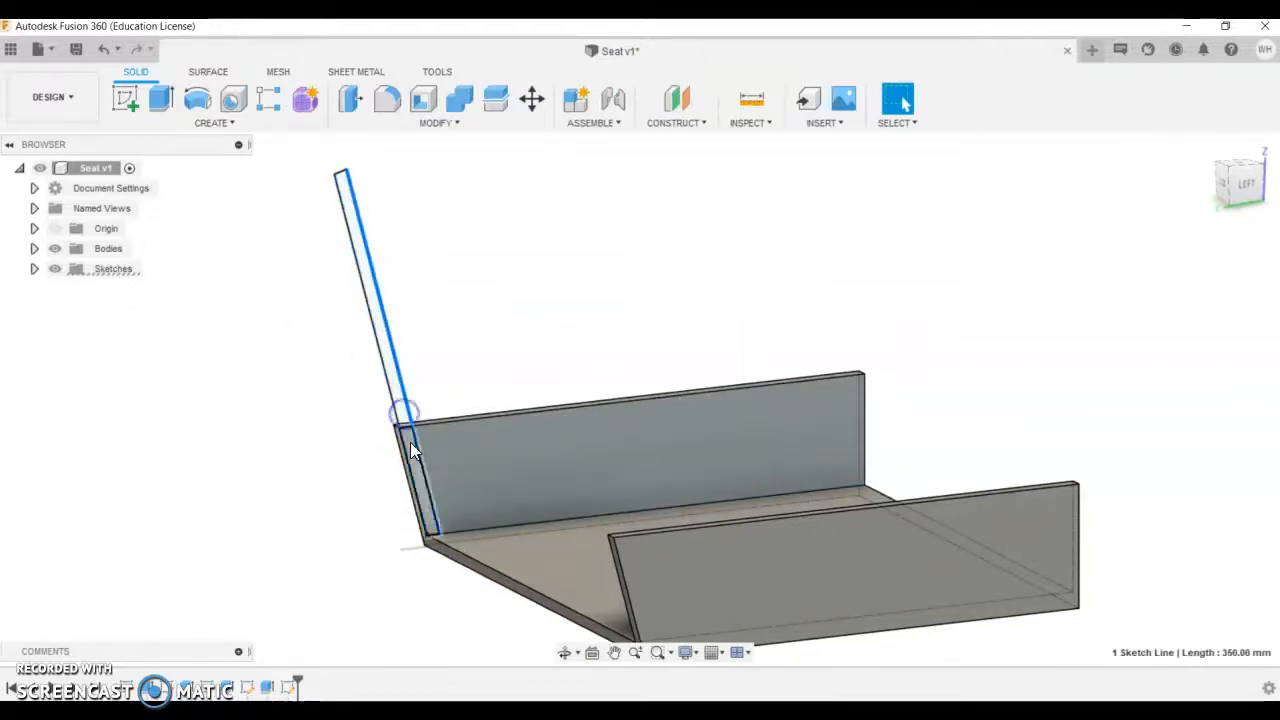
pyautogui.scroll(3, 400, 400)
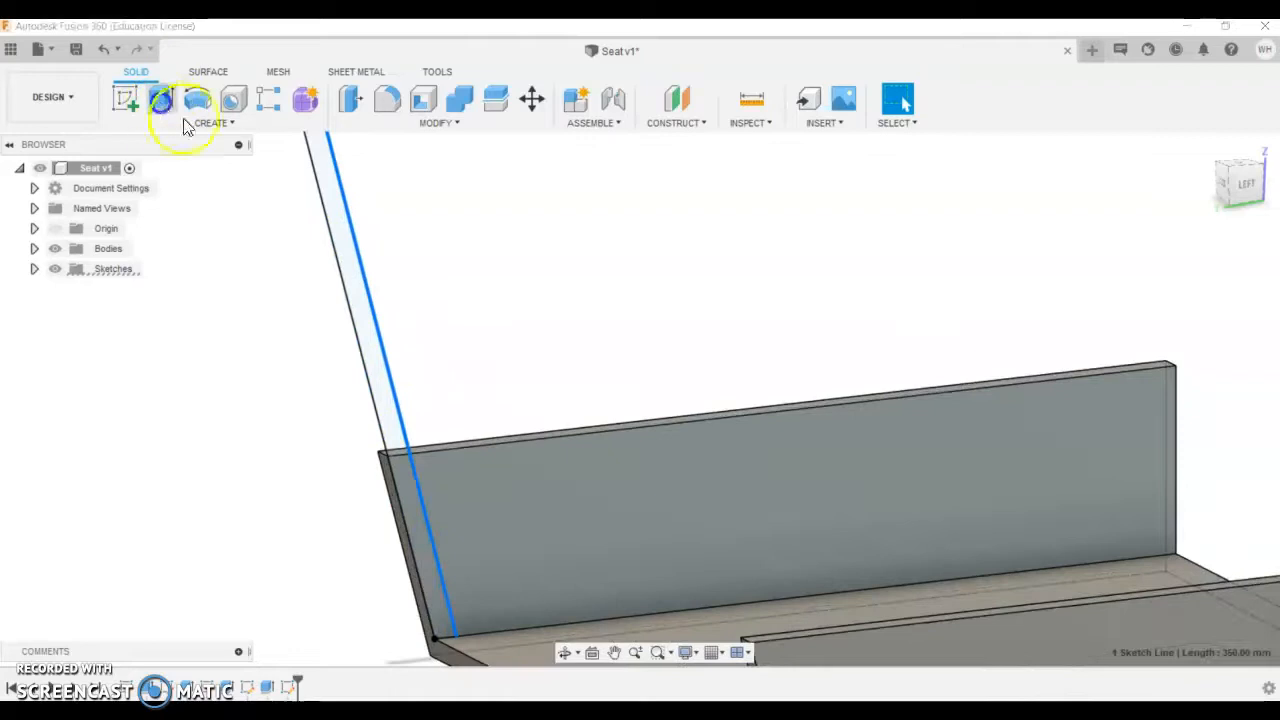
pyautogui.click(161, 98)
pyautogui.click(346, 233)
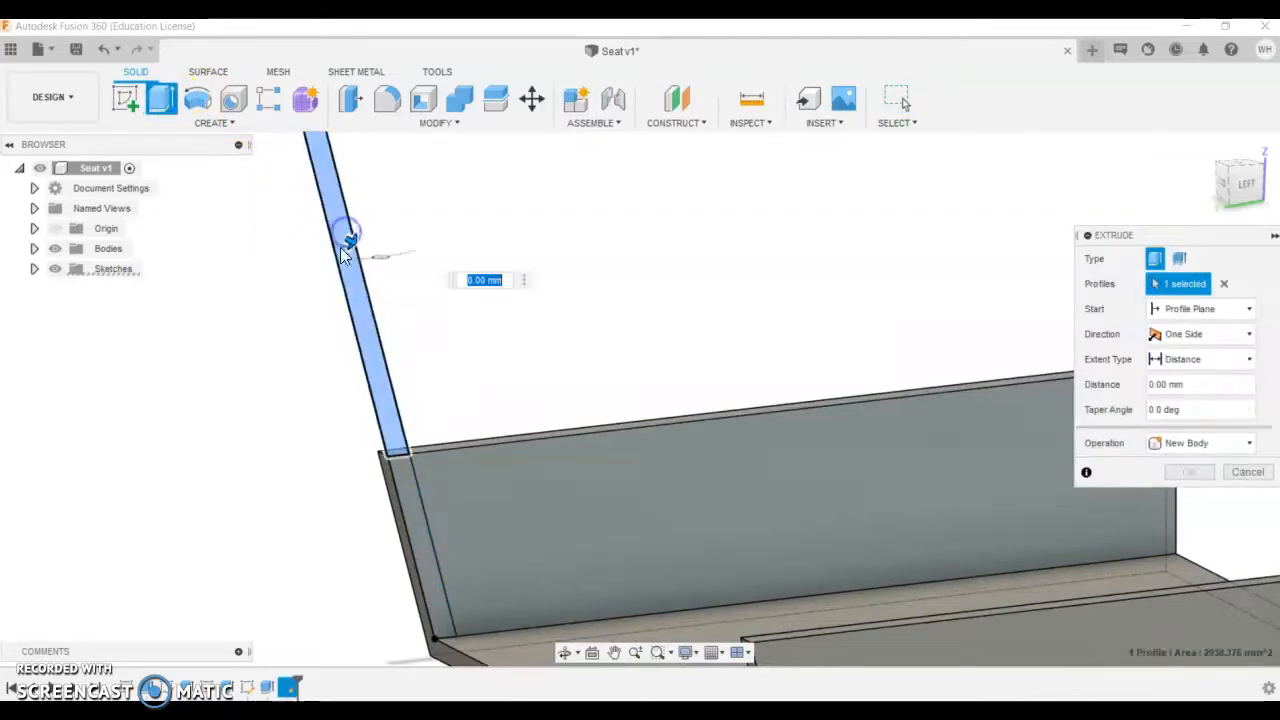
pyautogui.click(405, 487)
pyautogui.scroll(-2, 431, 495)
pyautogui.scroll(-1, 431, 500)
pyautogui.moveTo(431, 533); pyautogui.dragTo(468, 551)
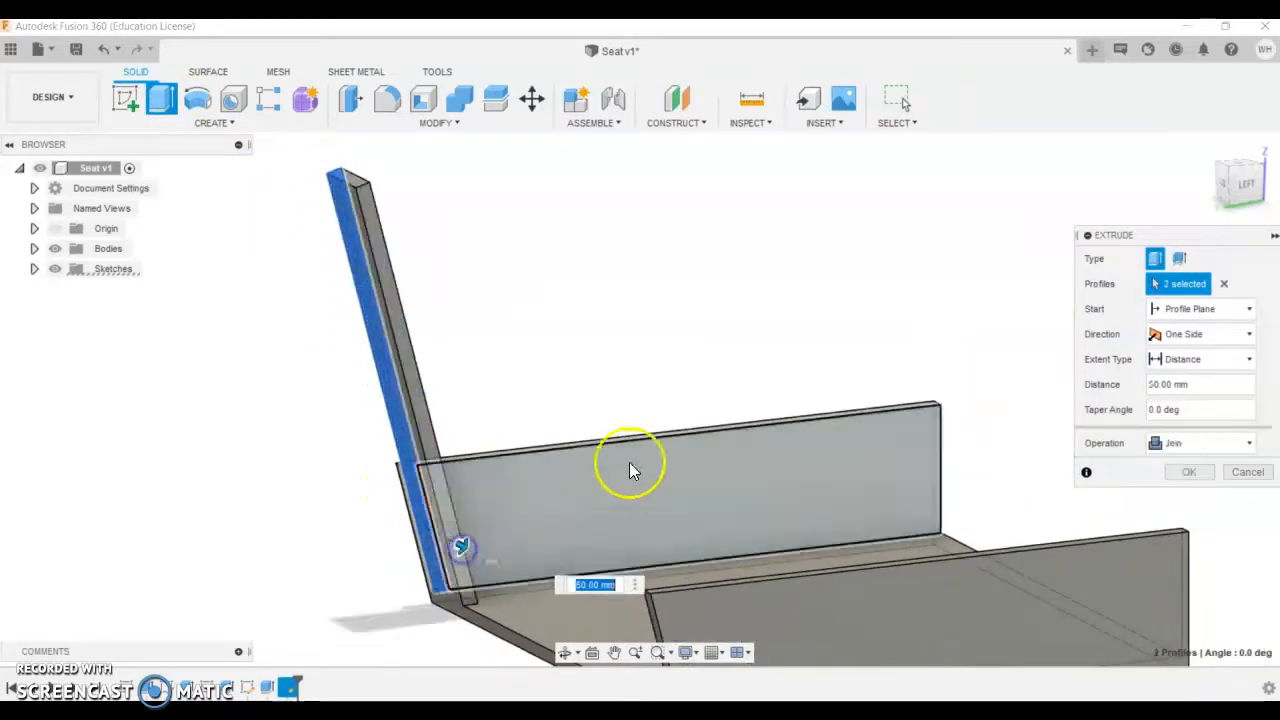
pyautogui.click(1176, 362)
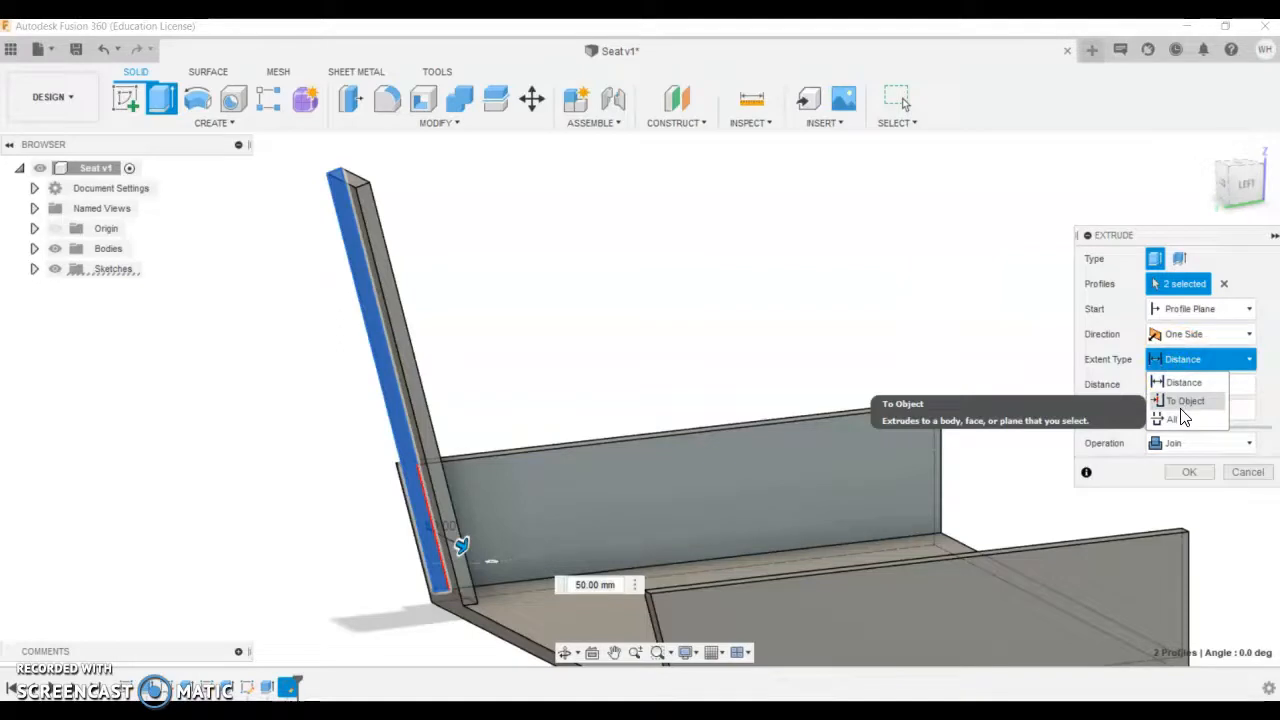
pyautogui.click(1183, 405)
pyautogui.keyDown('shift'); pyautogui.moveTo(986, 220); pyautogui.dragTo(689, 379, button='middle'); pyautogui.keyUp('shift')
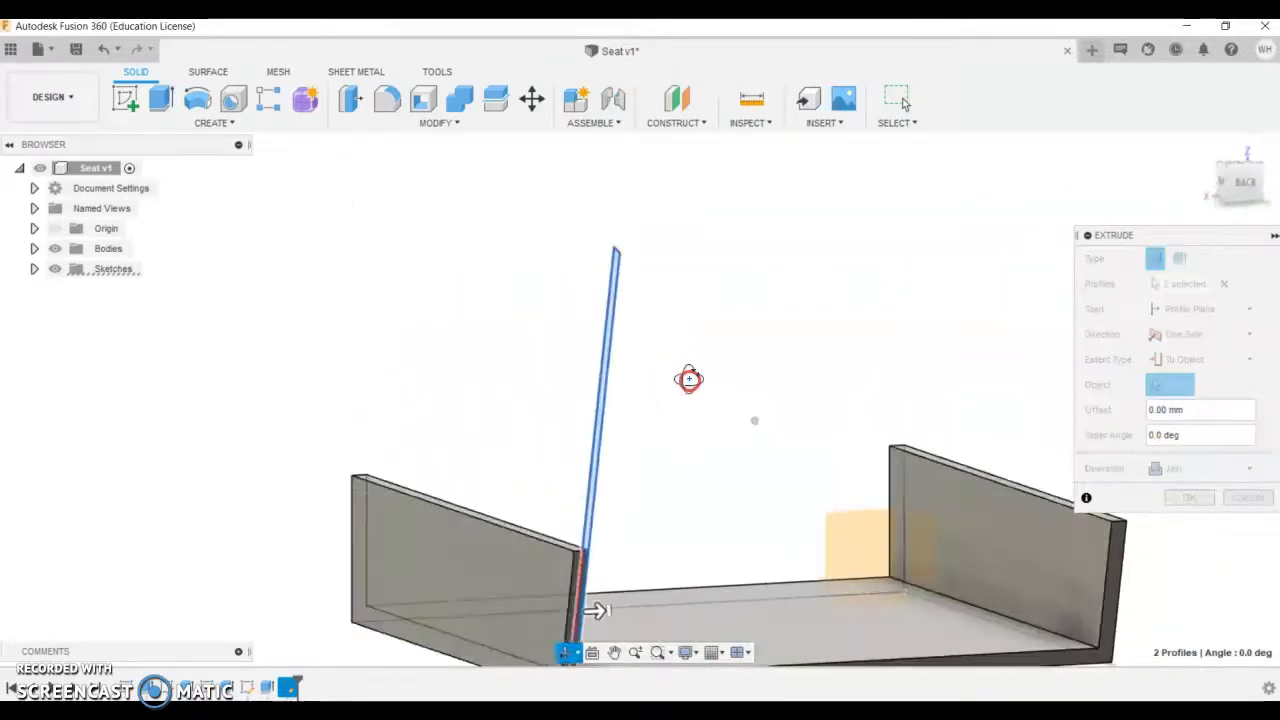
pyautogui.click(955, 522)
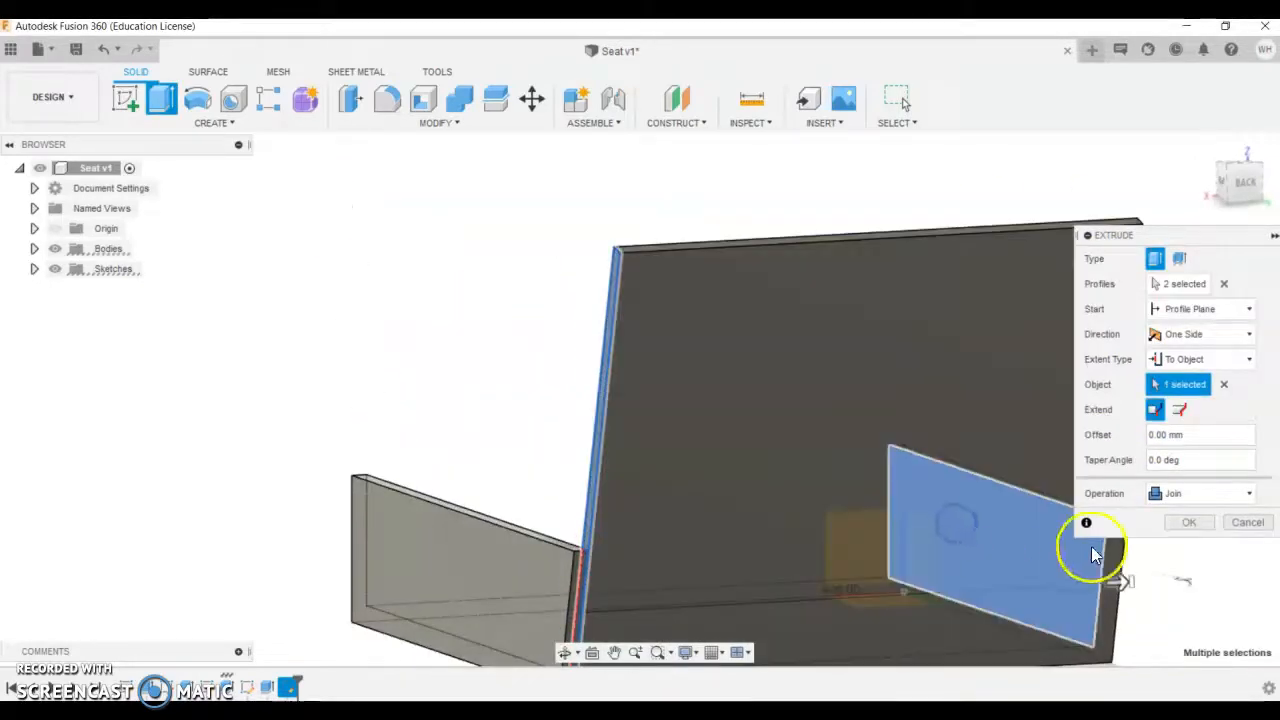
pyautogui.click(1189, 522)
# - Create a sketch on the front face of the backrest and finish it without drawing any geometry
pyautogui.scroll(-3, 914, 498)
pyautogui.scroll(2, 863, 591)
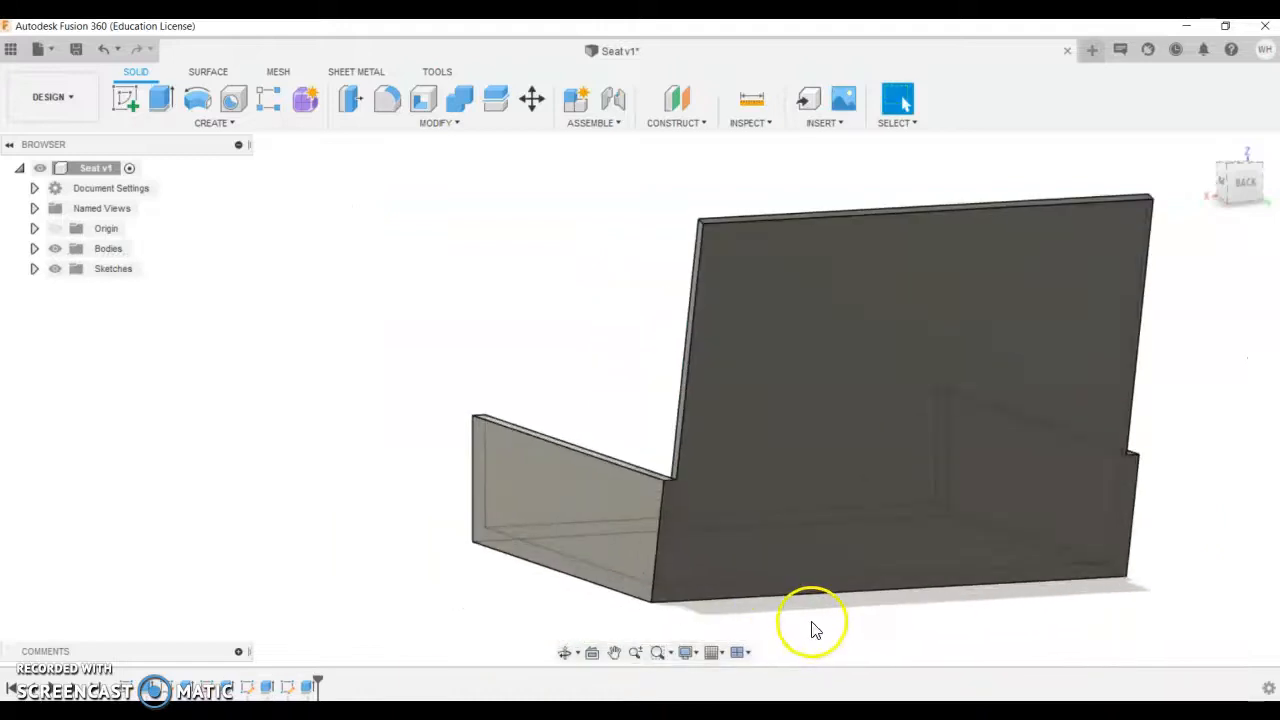
pyautogui.keyDown('shift'); pyautogui.moveTo(863, 629); pyautogui.dragTo(446, 583, button='middle'); pyautogui.keyUp('shift')
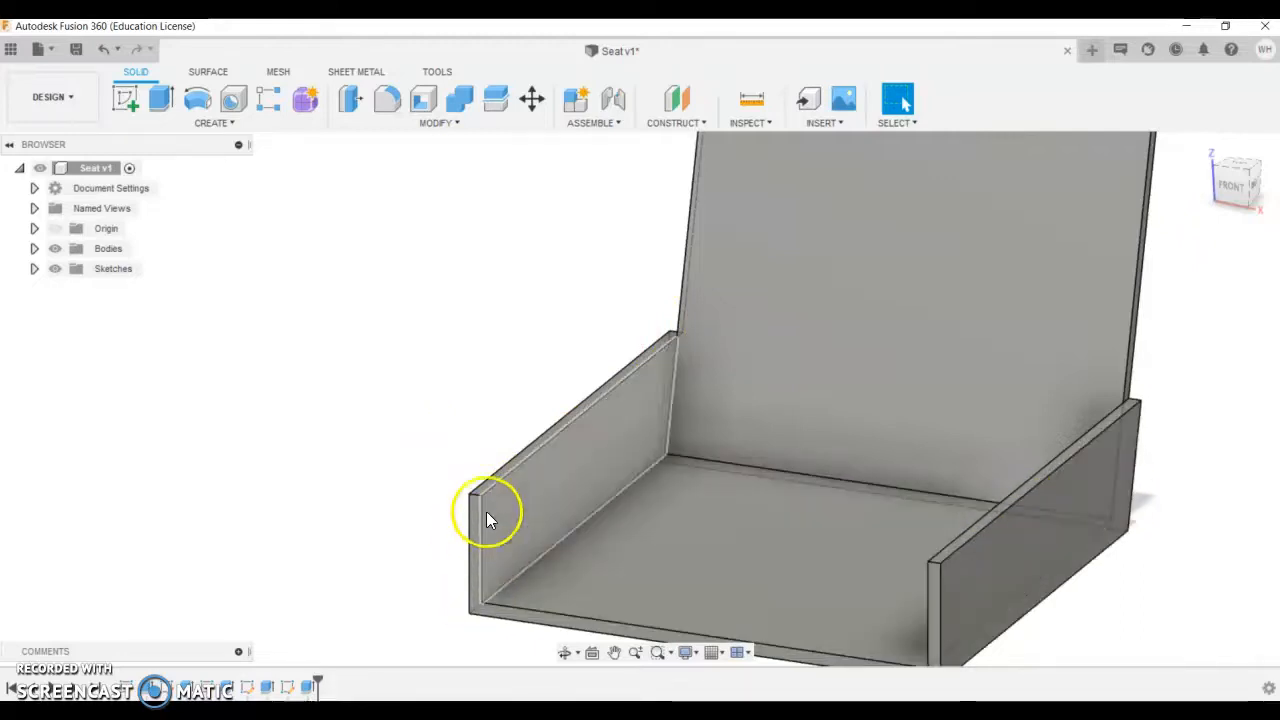
pyautogui.scroll(-1, 1093, 474)
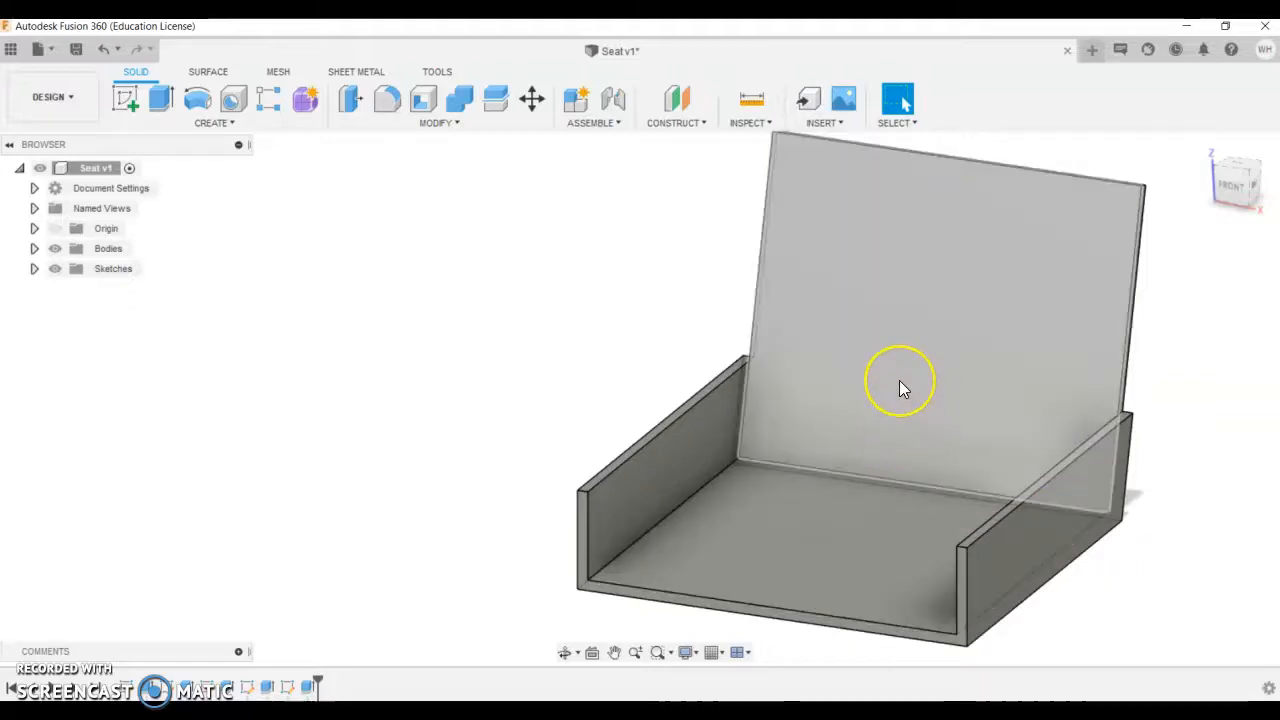
pyautogui.click(862, 251)
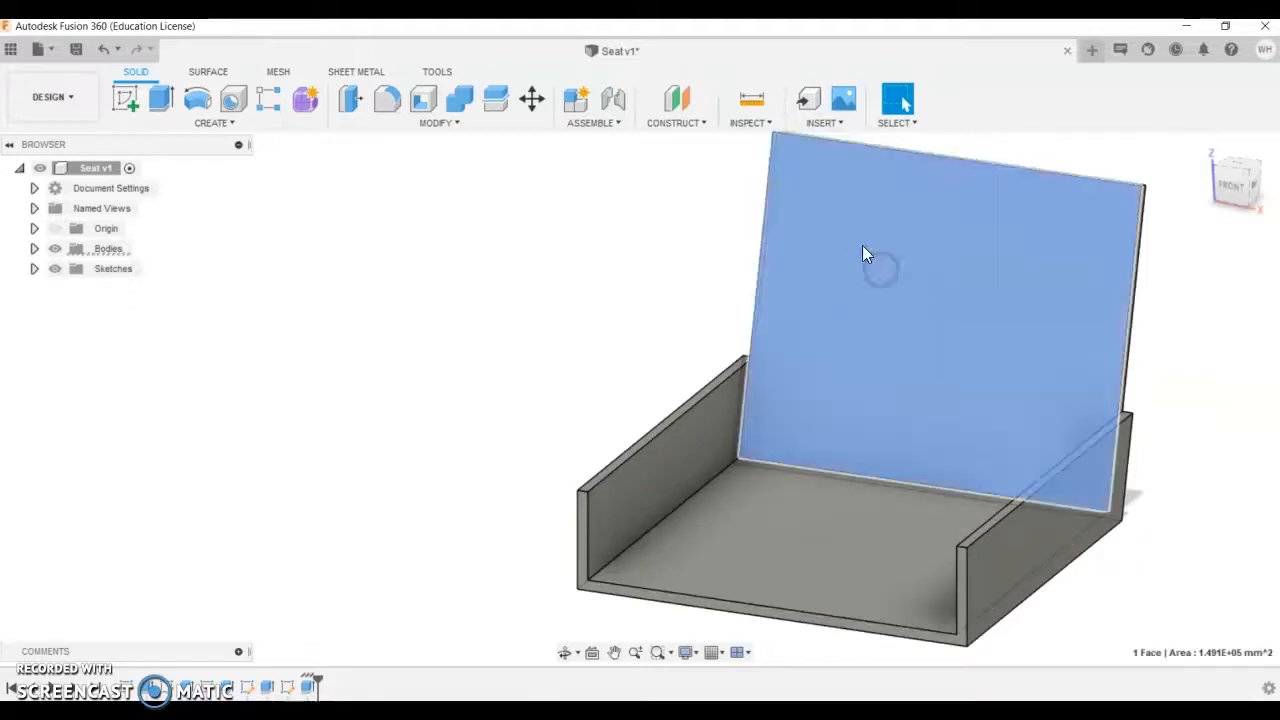
pyautogui.click(125, 98)
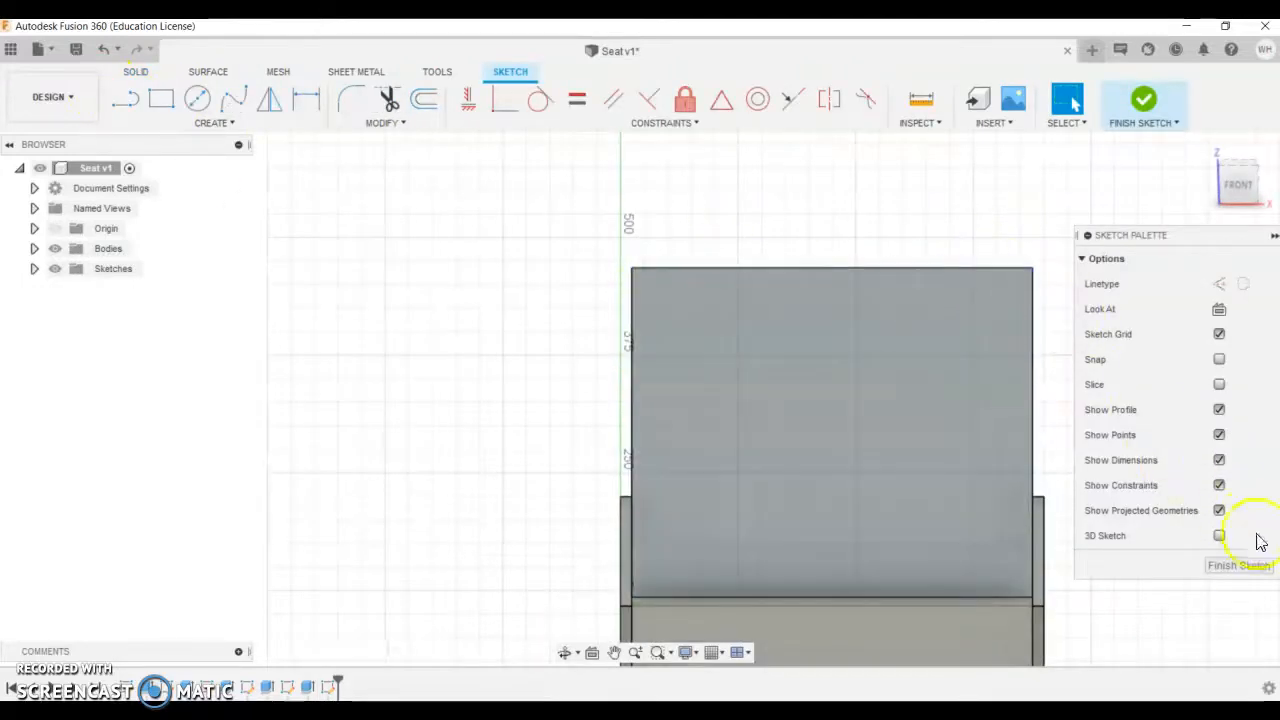
pyautogui.click(1240, 566)
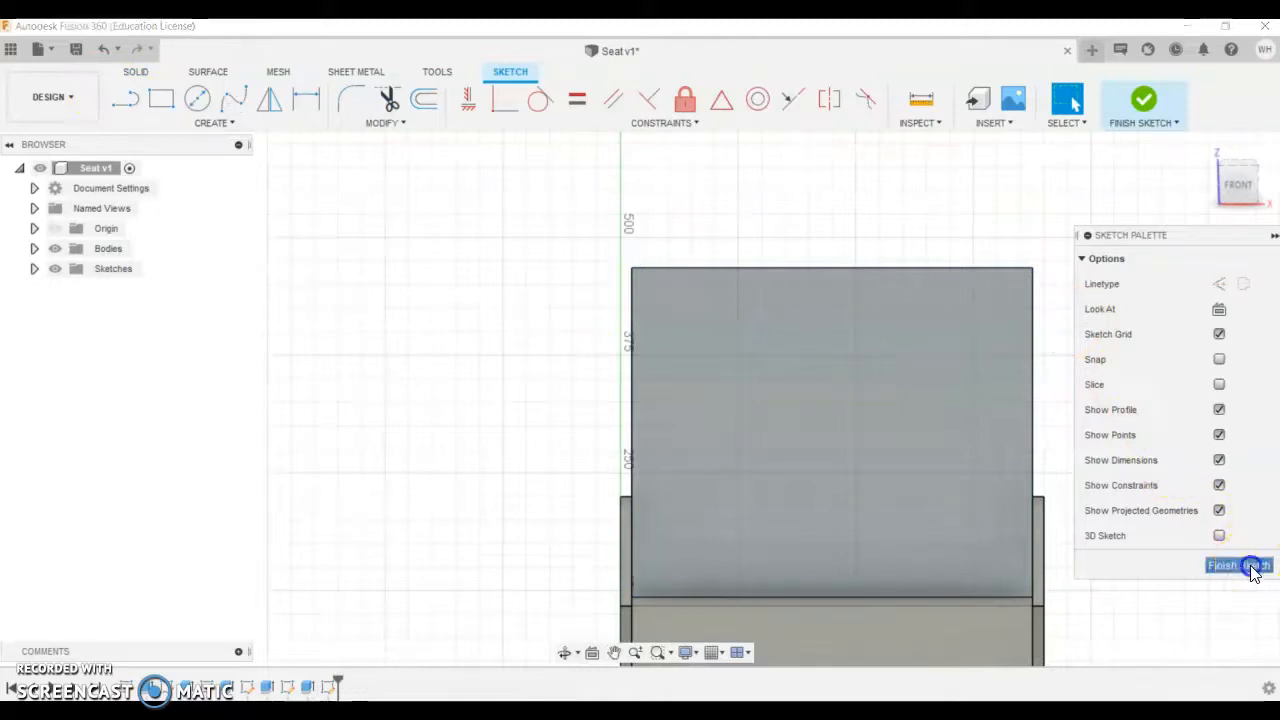
# - Save the seat design as a new version
pyautogui.scroll(3, 935, 398)
pyautogui.scroll(-3, 935, 398)
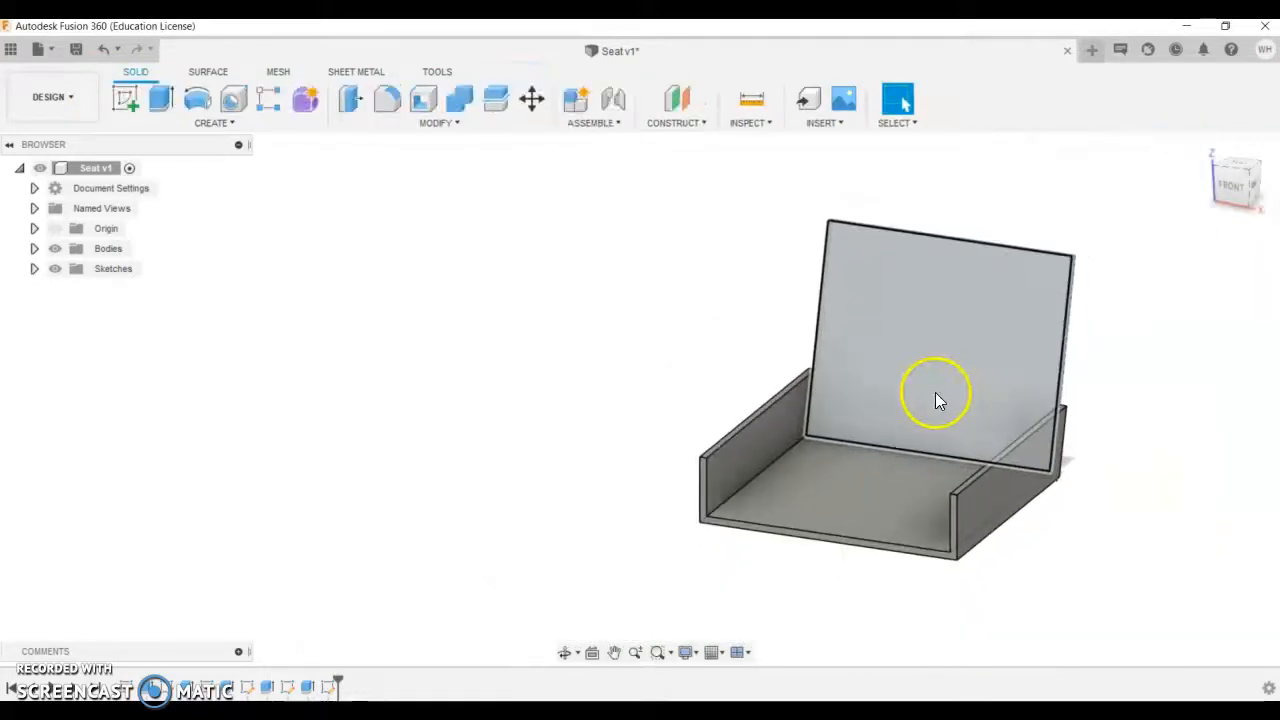
pyautogui.click(75, 53)
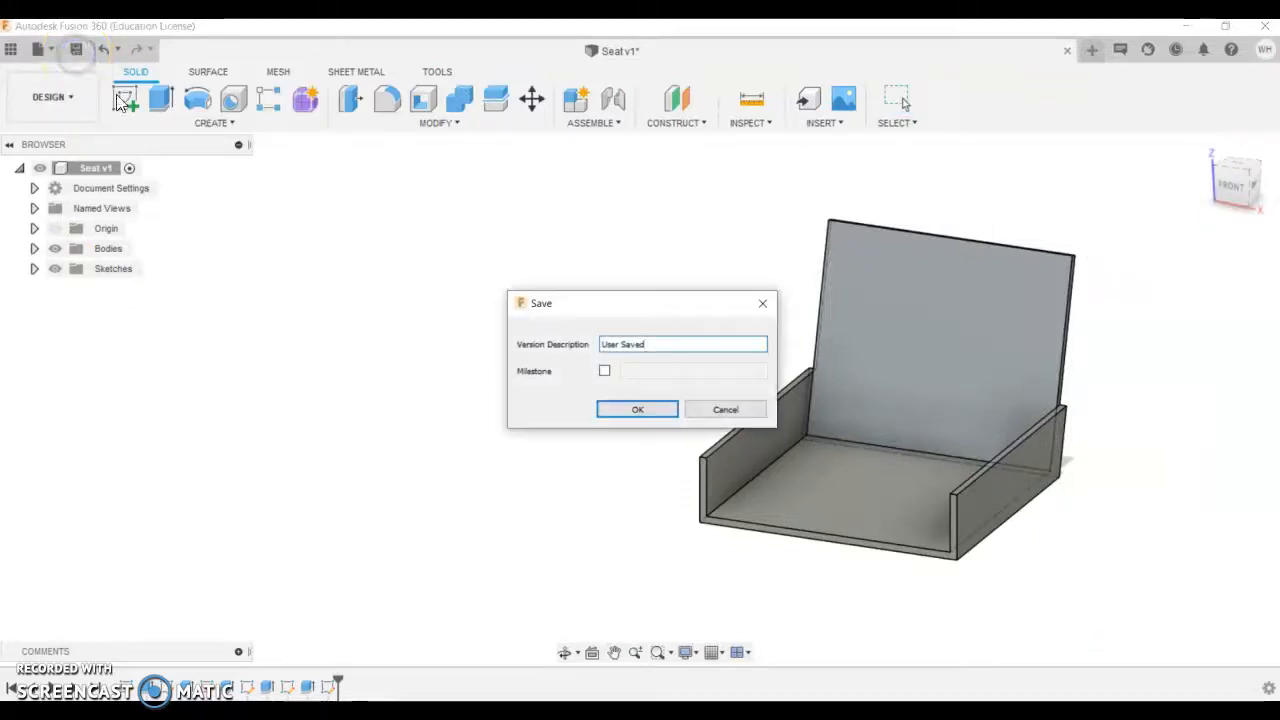